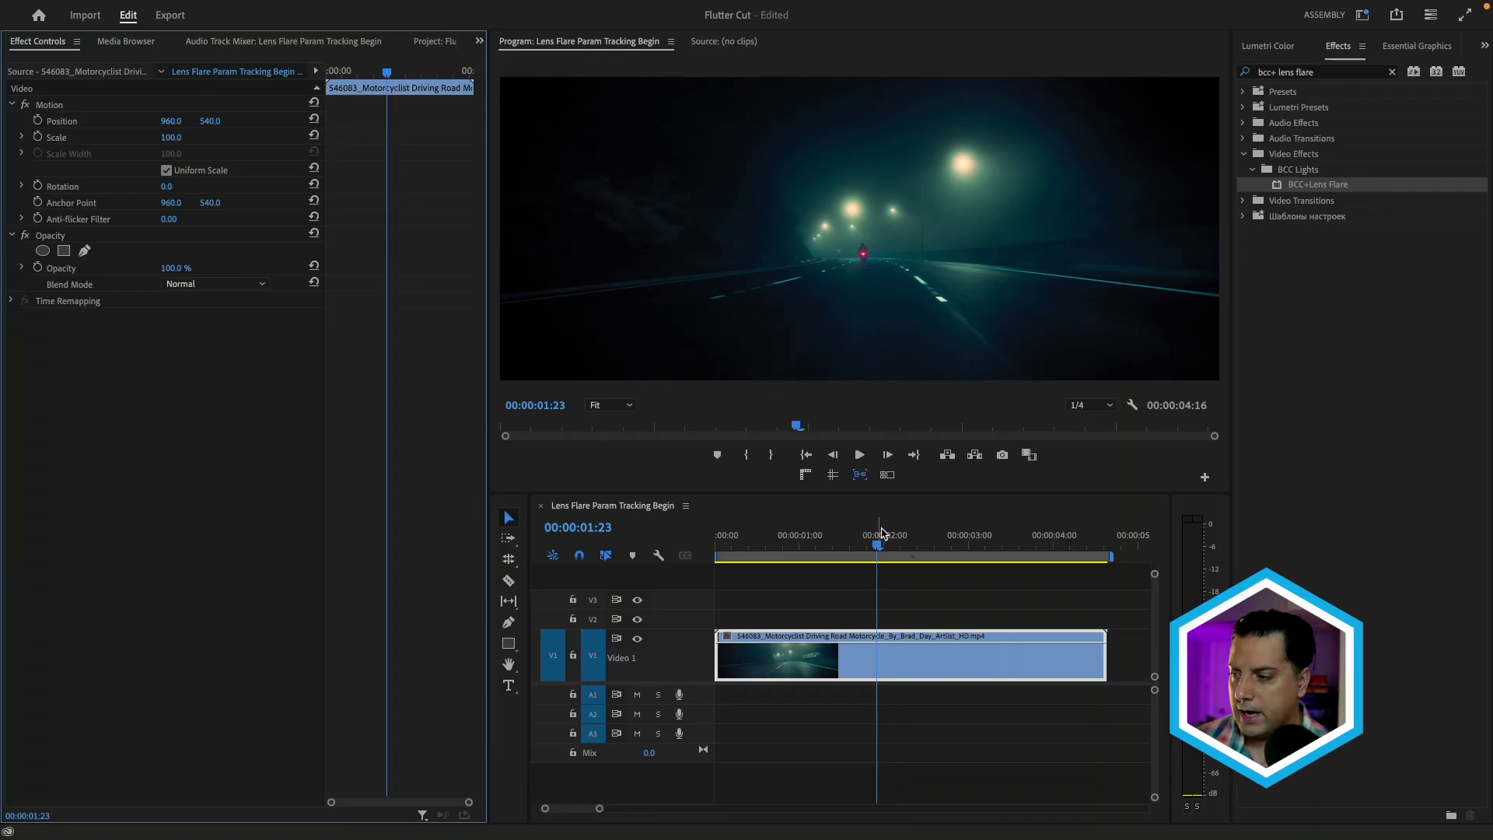
# Step: Move the playhead back to frame 00:00:01:20 on the motorcycle clip
pyautogui.moveTo(882, 547); pyautogui.dragTo(871, 546)
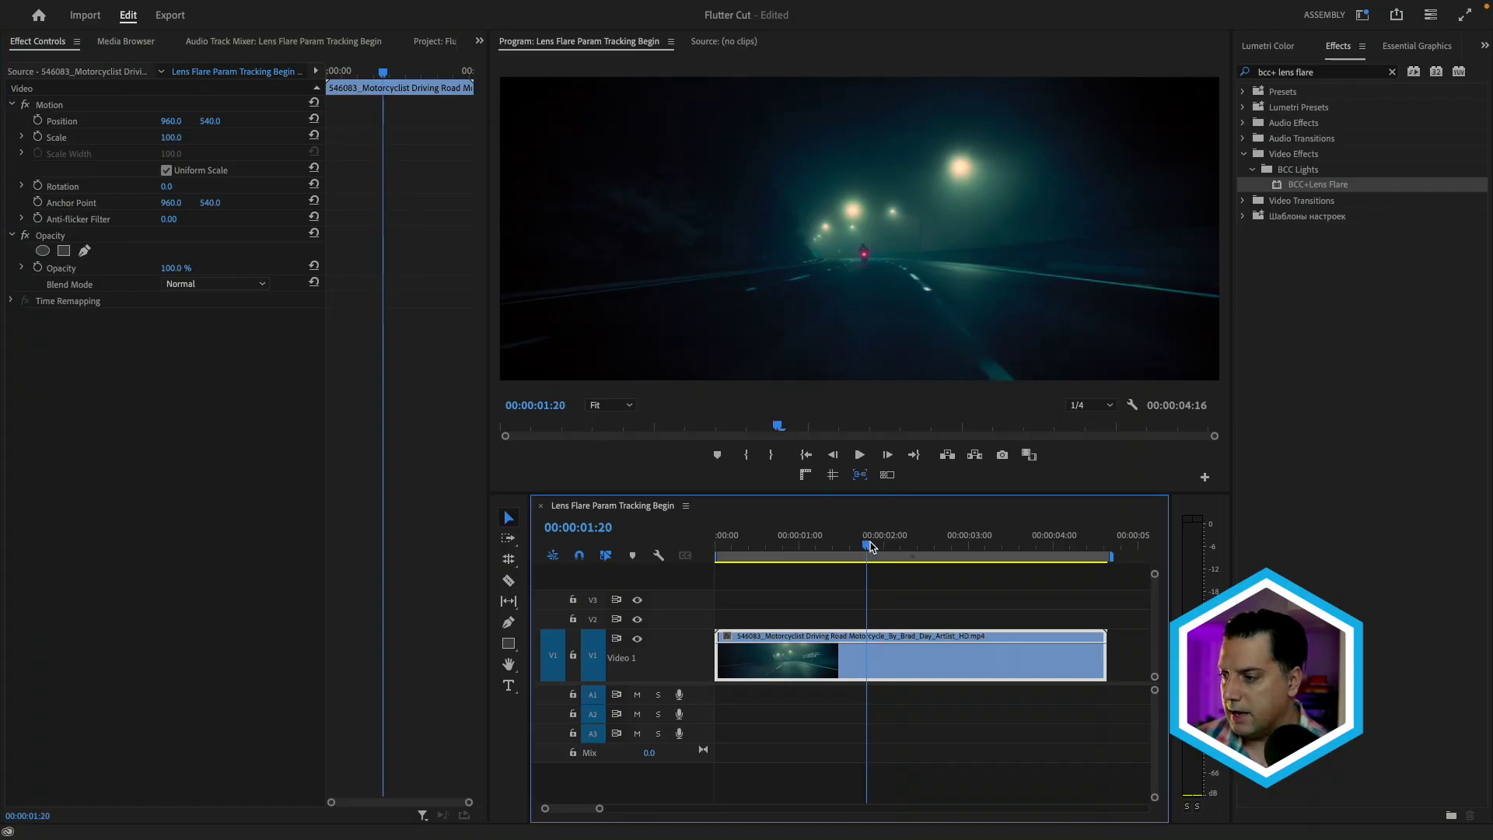
# Step: Apply BCC+Lens Flare to the motorcycle clip and set the flare Position to 1226.7, 318.5 on the streetlight
pyautogui.click(1276, 190)
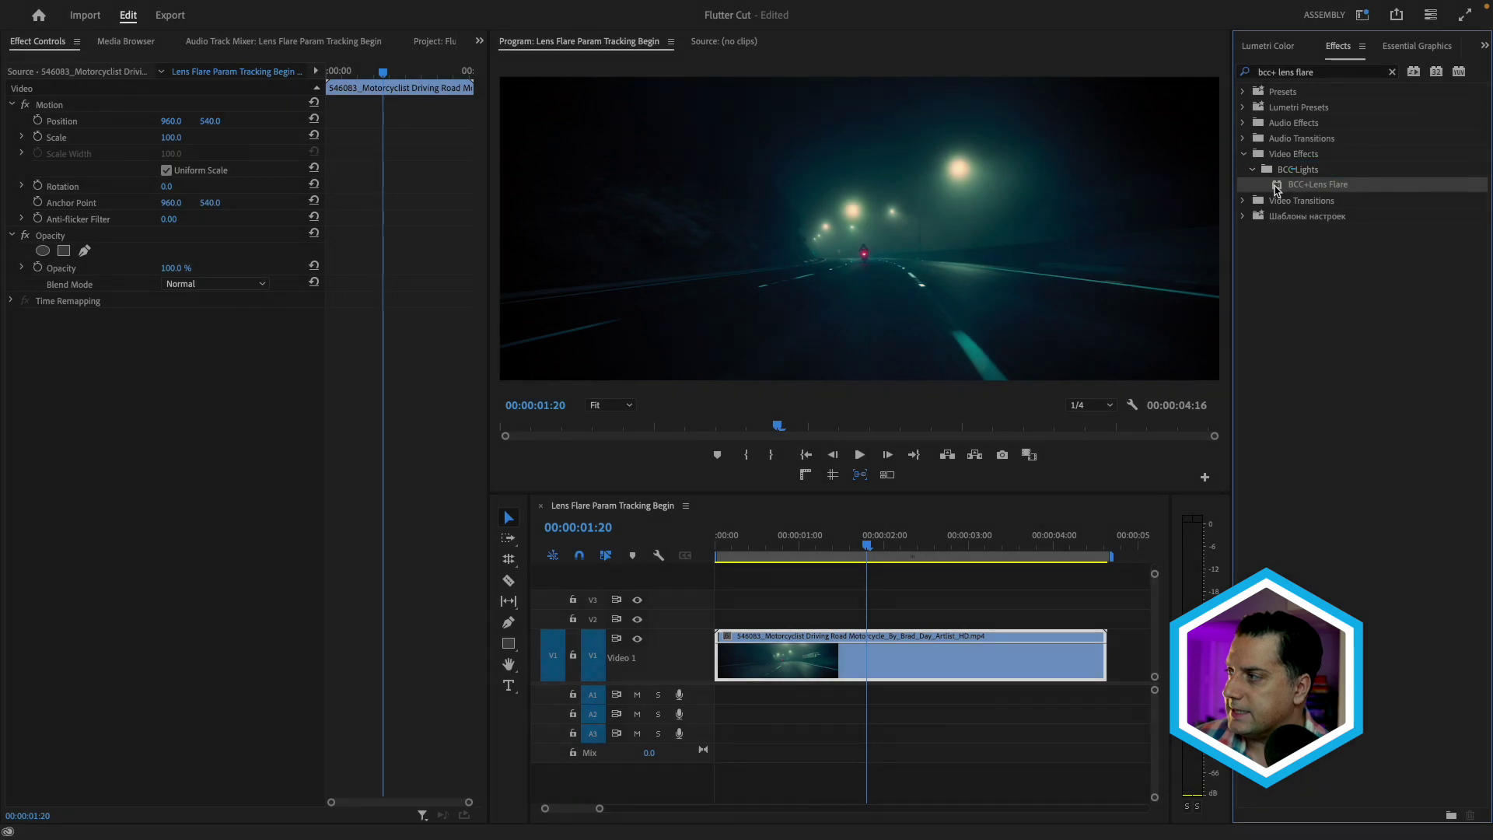
pyautogui.moveTo(886, 480); pyautogui.dragTo(846, 664)
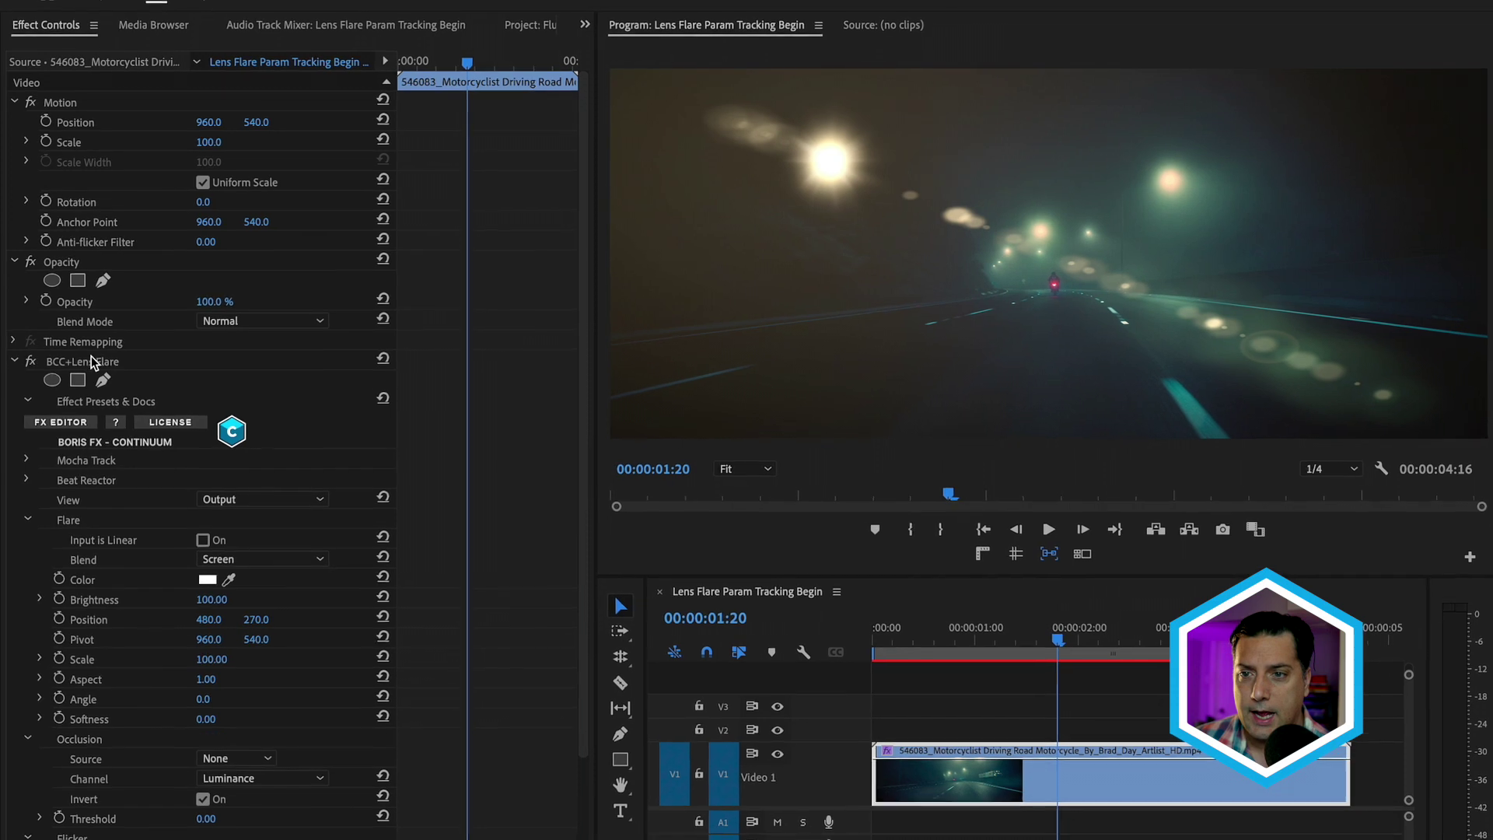
pyautogui.click(91, 362)
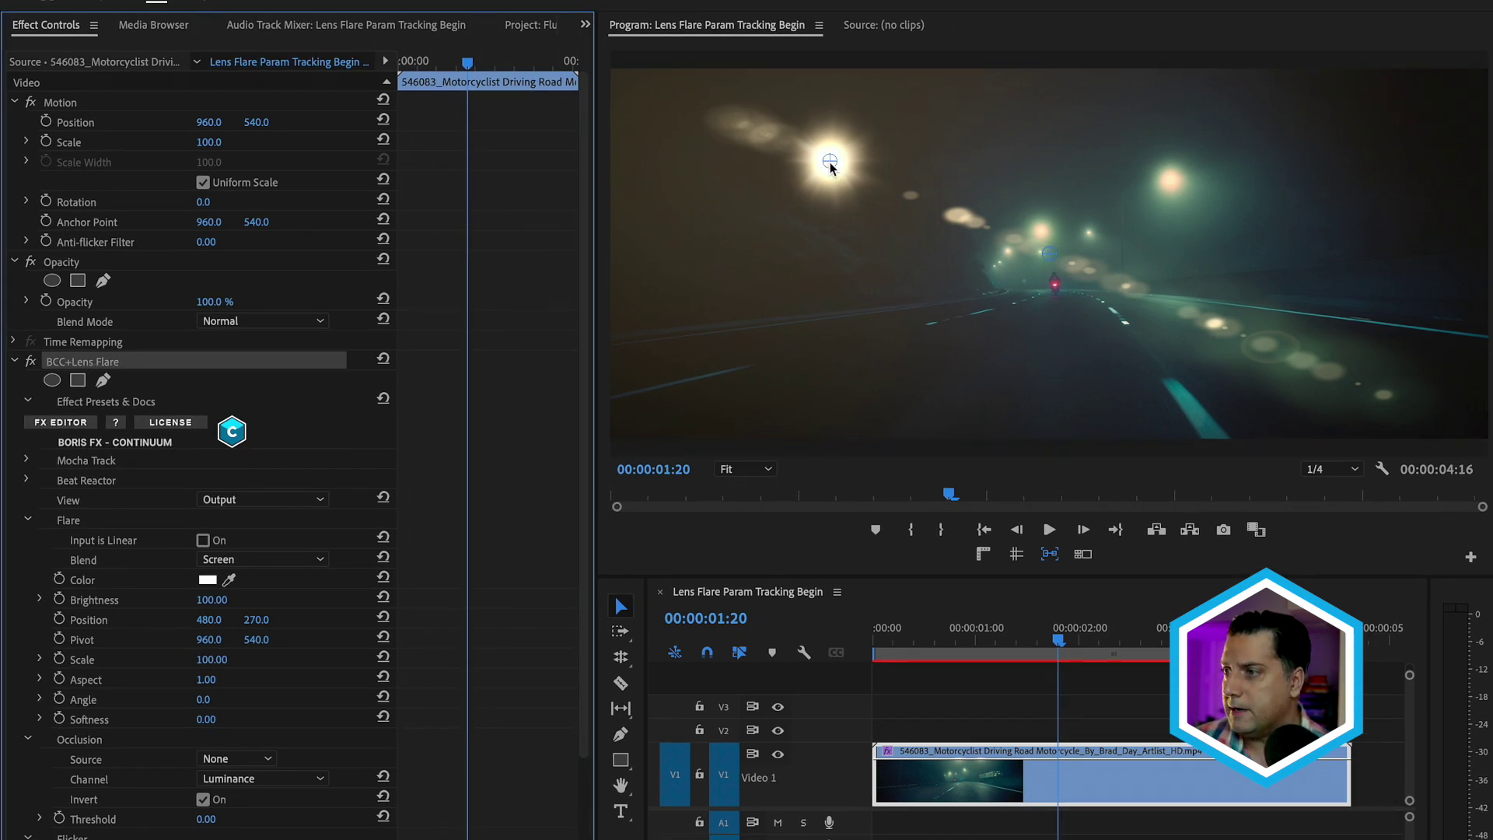
pyautogui.moveTo(830, 161); pyautogui.dragTo(1174, 182)
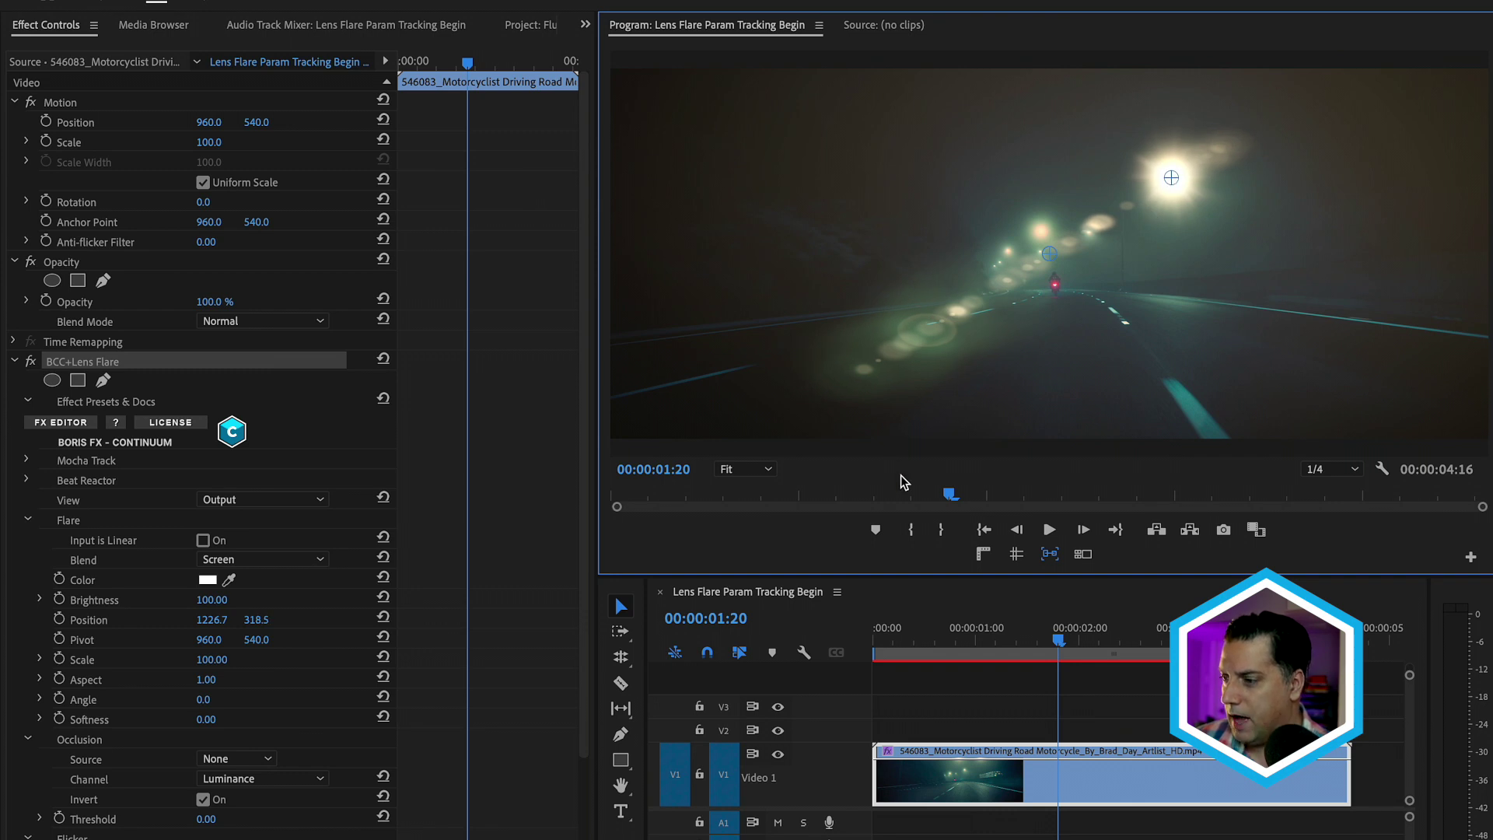
pyautogui.moveTo(994, 634); pyautogui.dragTo(1083, 641)
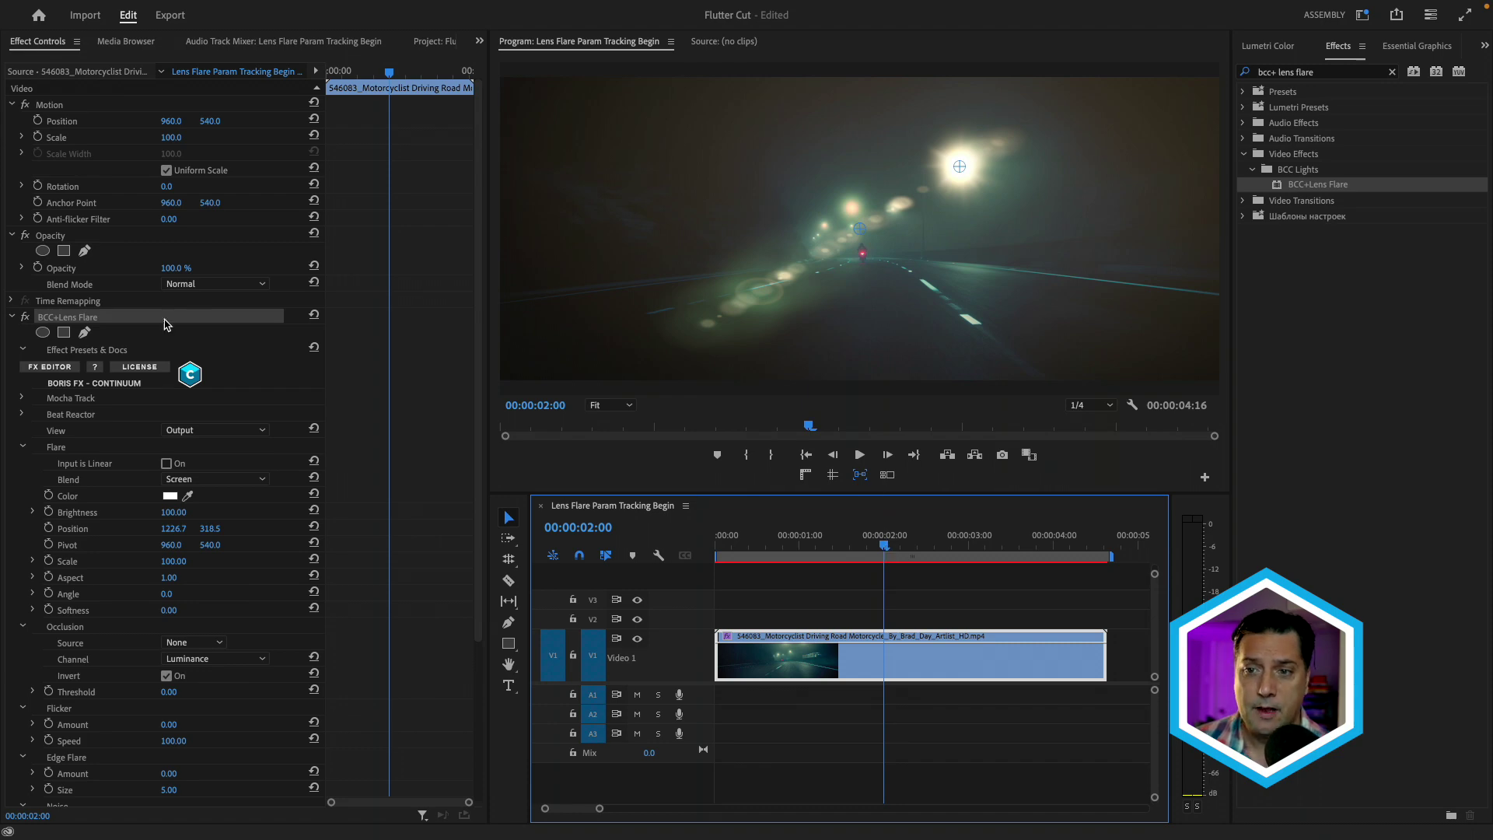
# Step: Load the Anamorphic 33 flare preset in the FX Editor and open Edit Flare
pyautogui.click(50, 366)
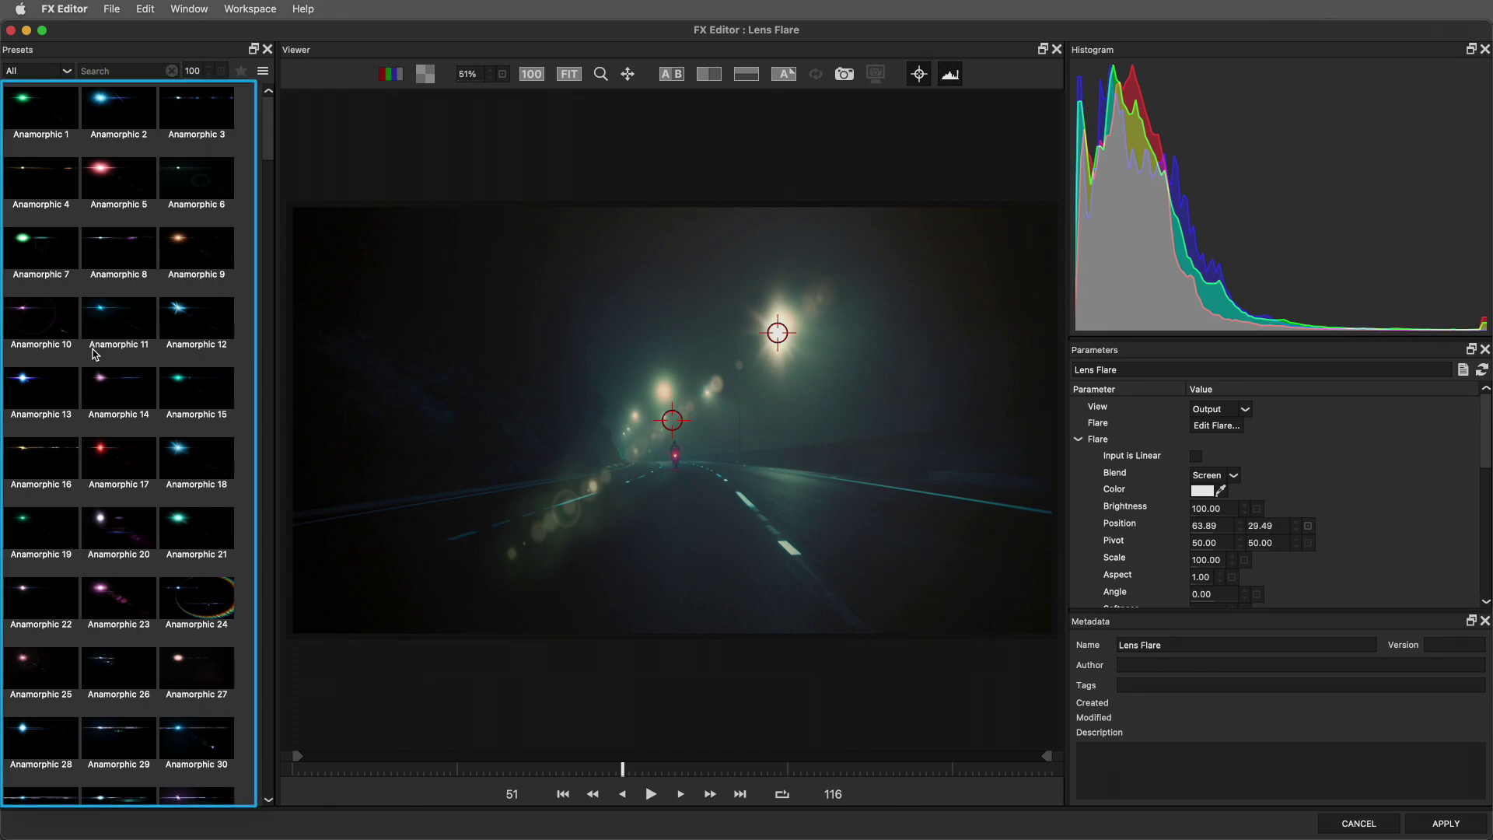
pyautogui.scroll(-6, 94, 354)
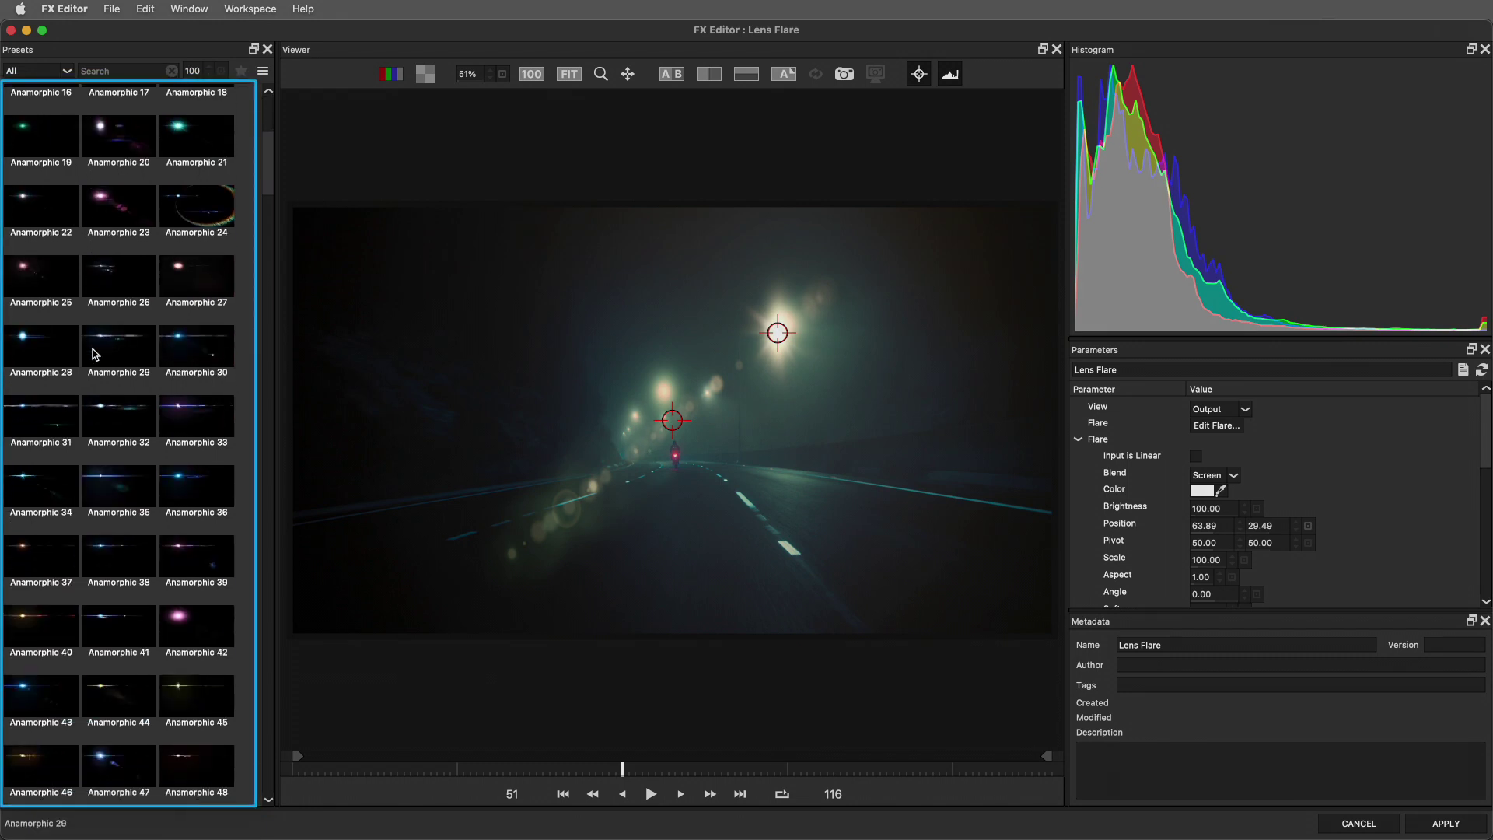
pyautogui.click(69, 71)
pyautogui.click(71, 70)
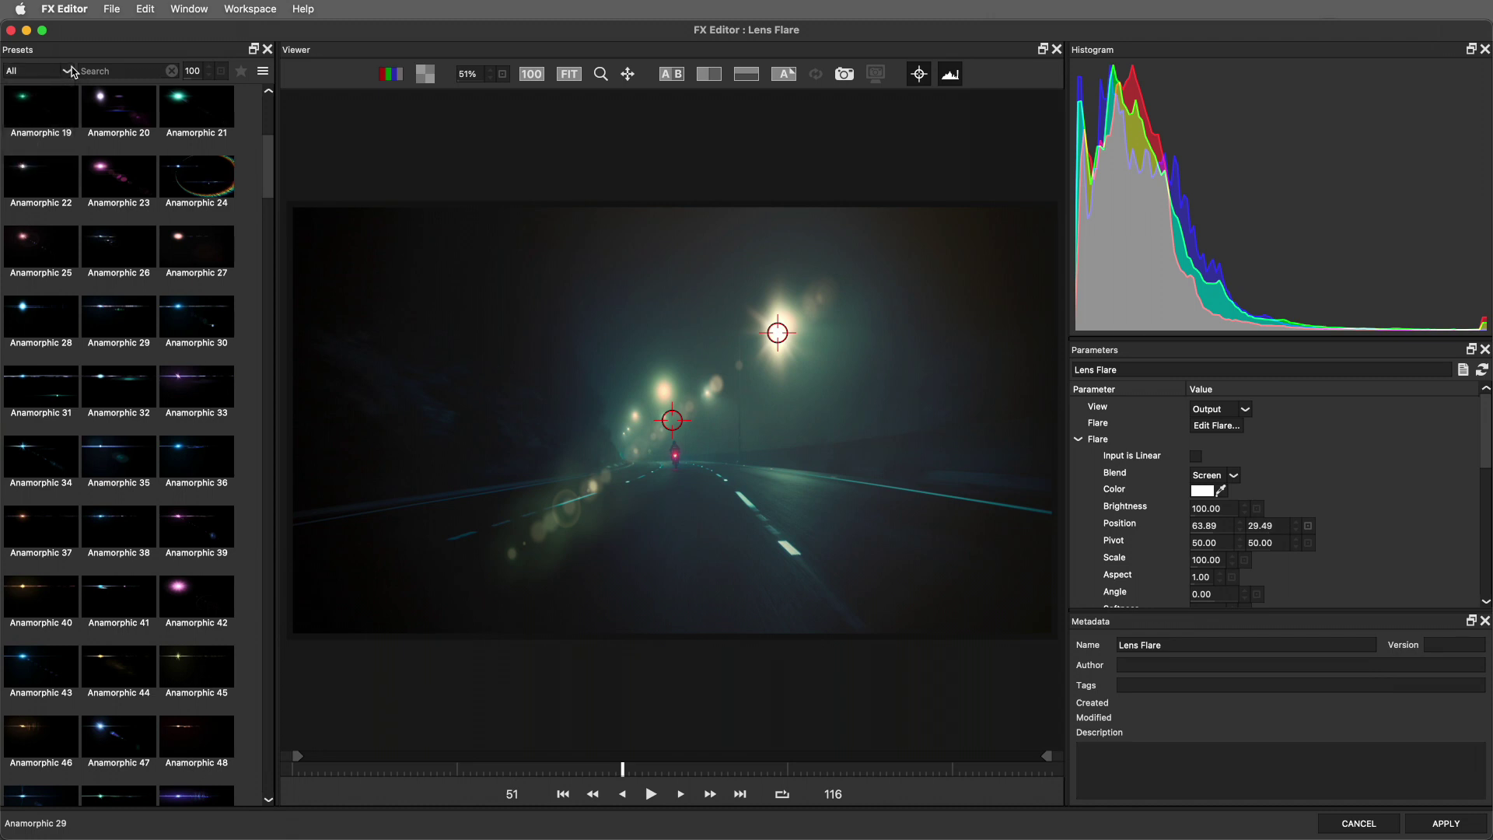
pyautogui.click(212, 395)
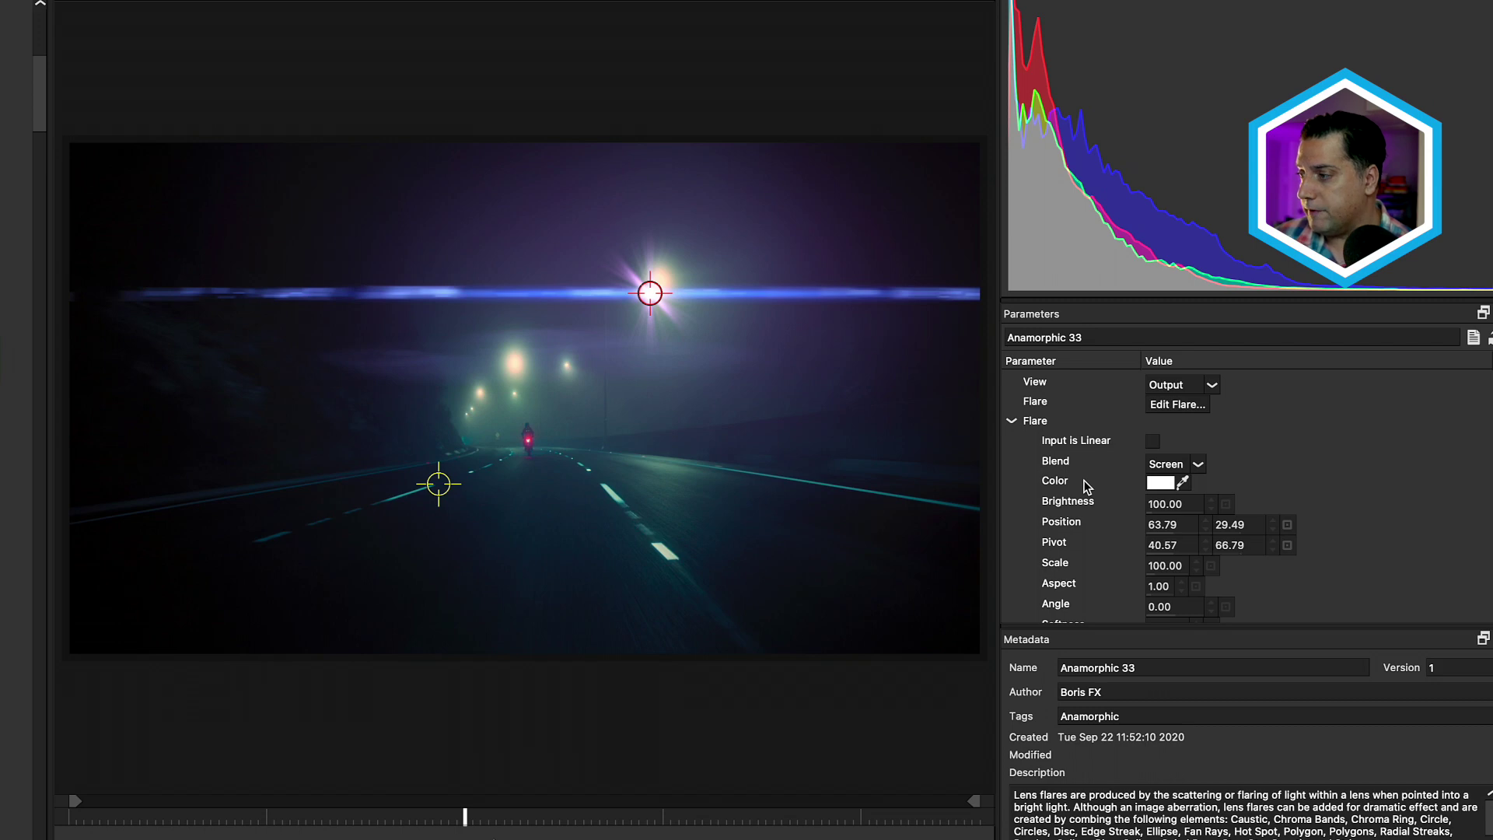
pyautogui.click(1174, 405)
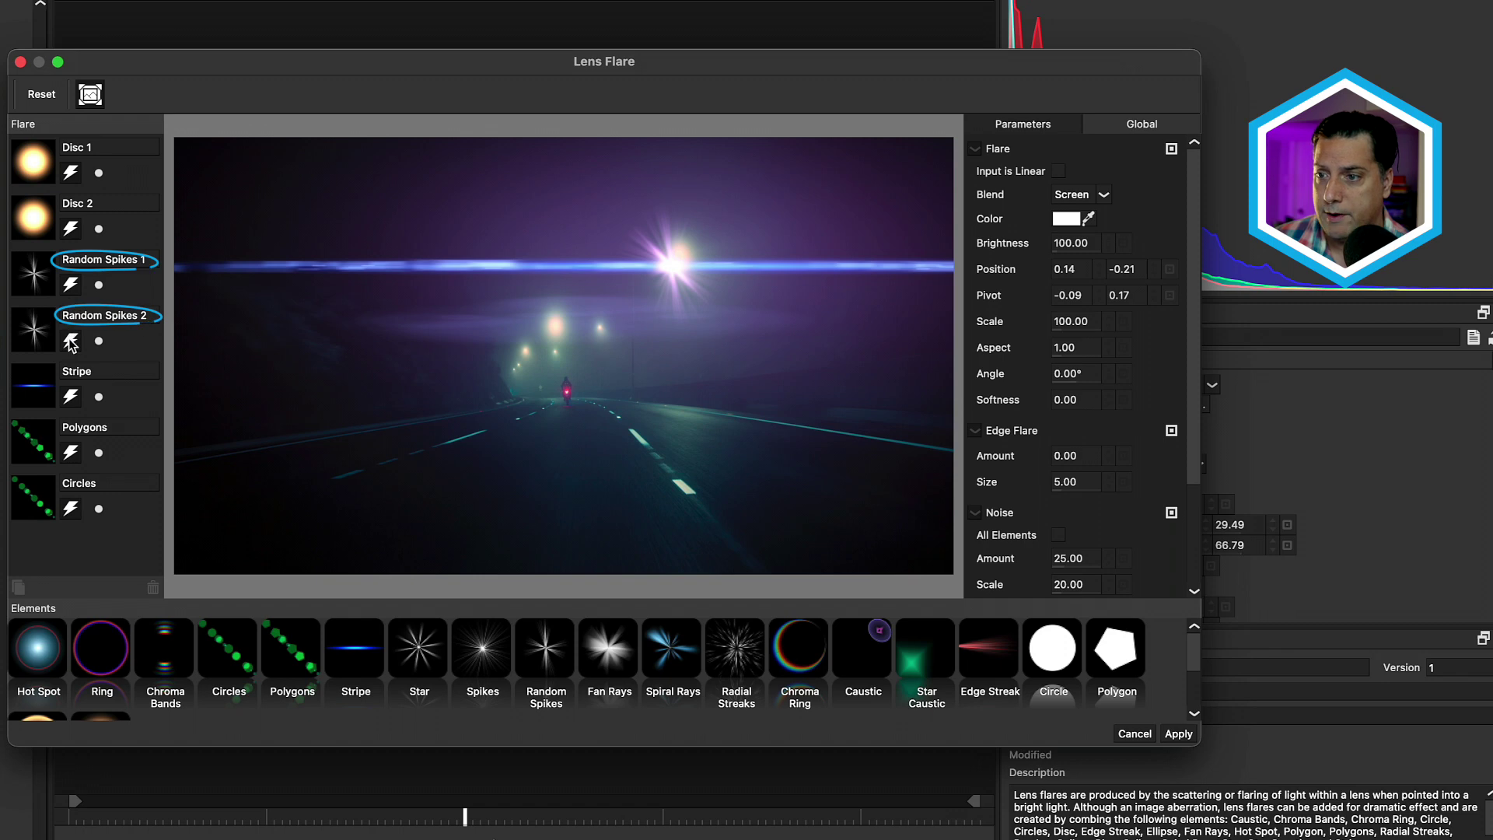
# Step: Delete the Random Spikes 2 and Random Spikes 1 elements and enlarge the flare preview
pyautogui.click(33, 327)
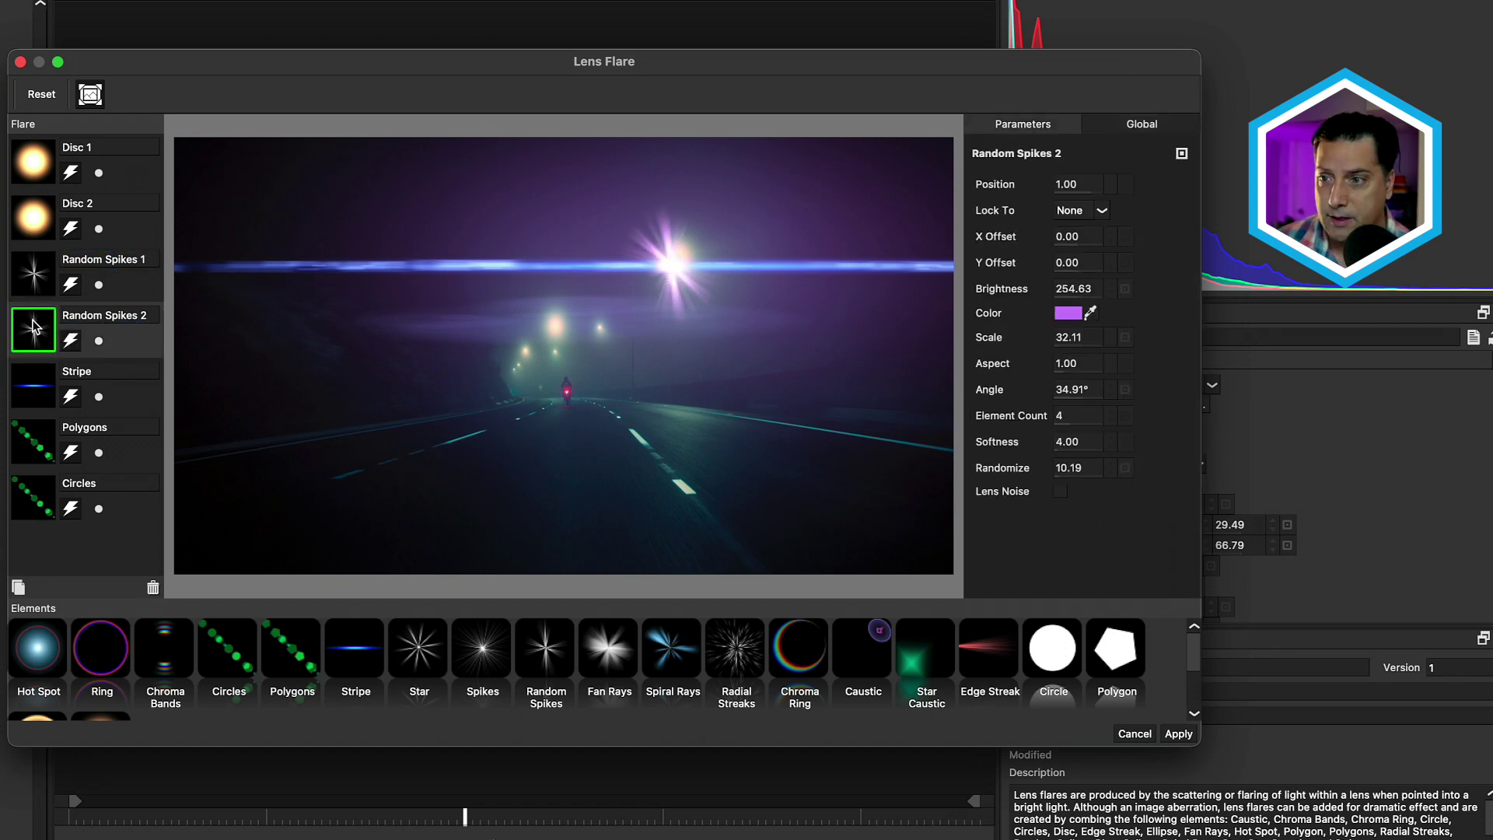
pyautogui.press('Delete')
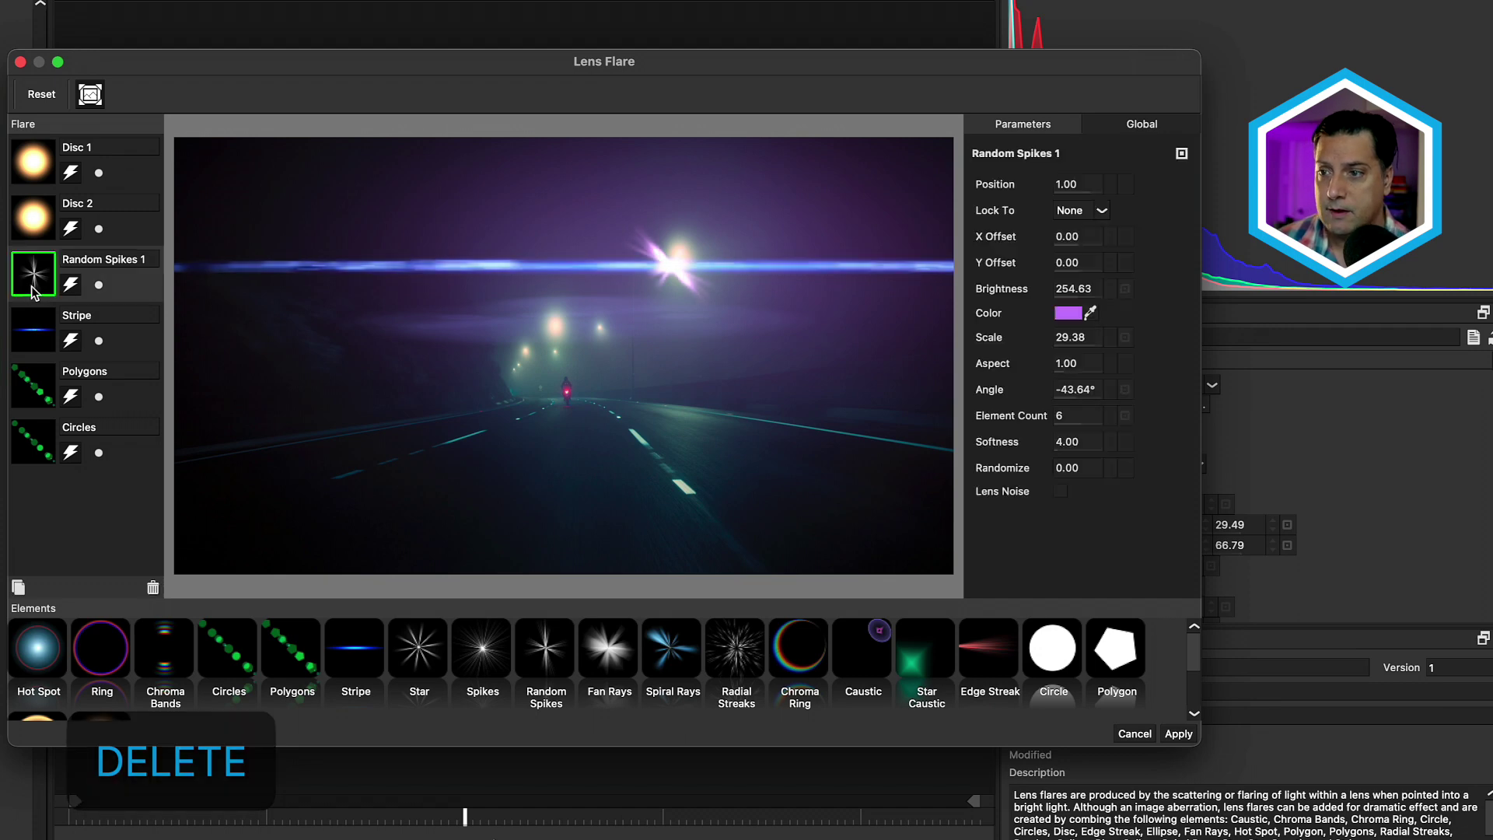
pyautogui.press('Delete')
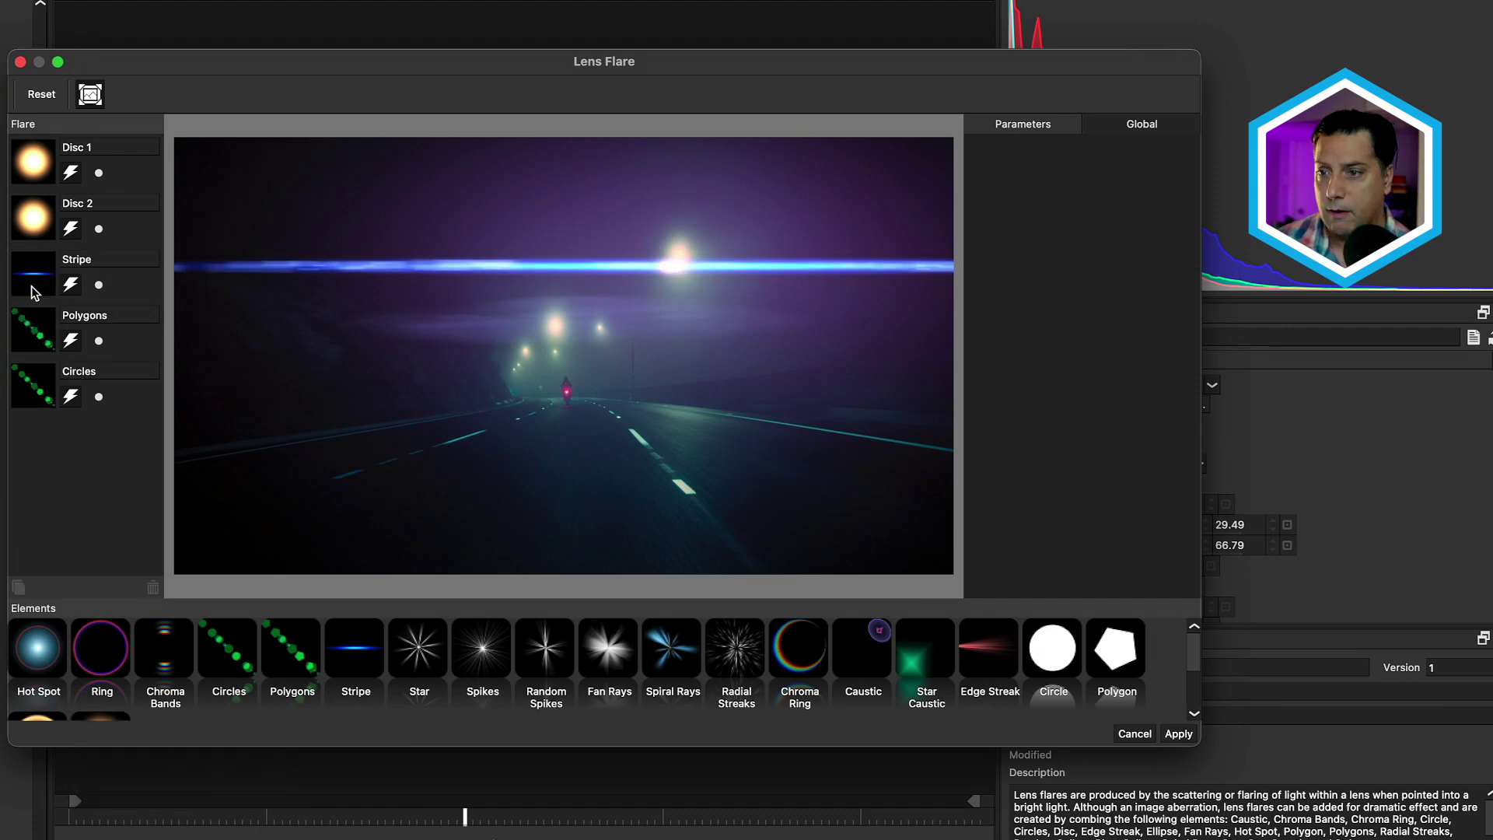
pyautogui.moveTo(31, 287); pyautogui.dragTo(384, 827)
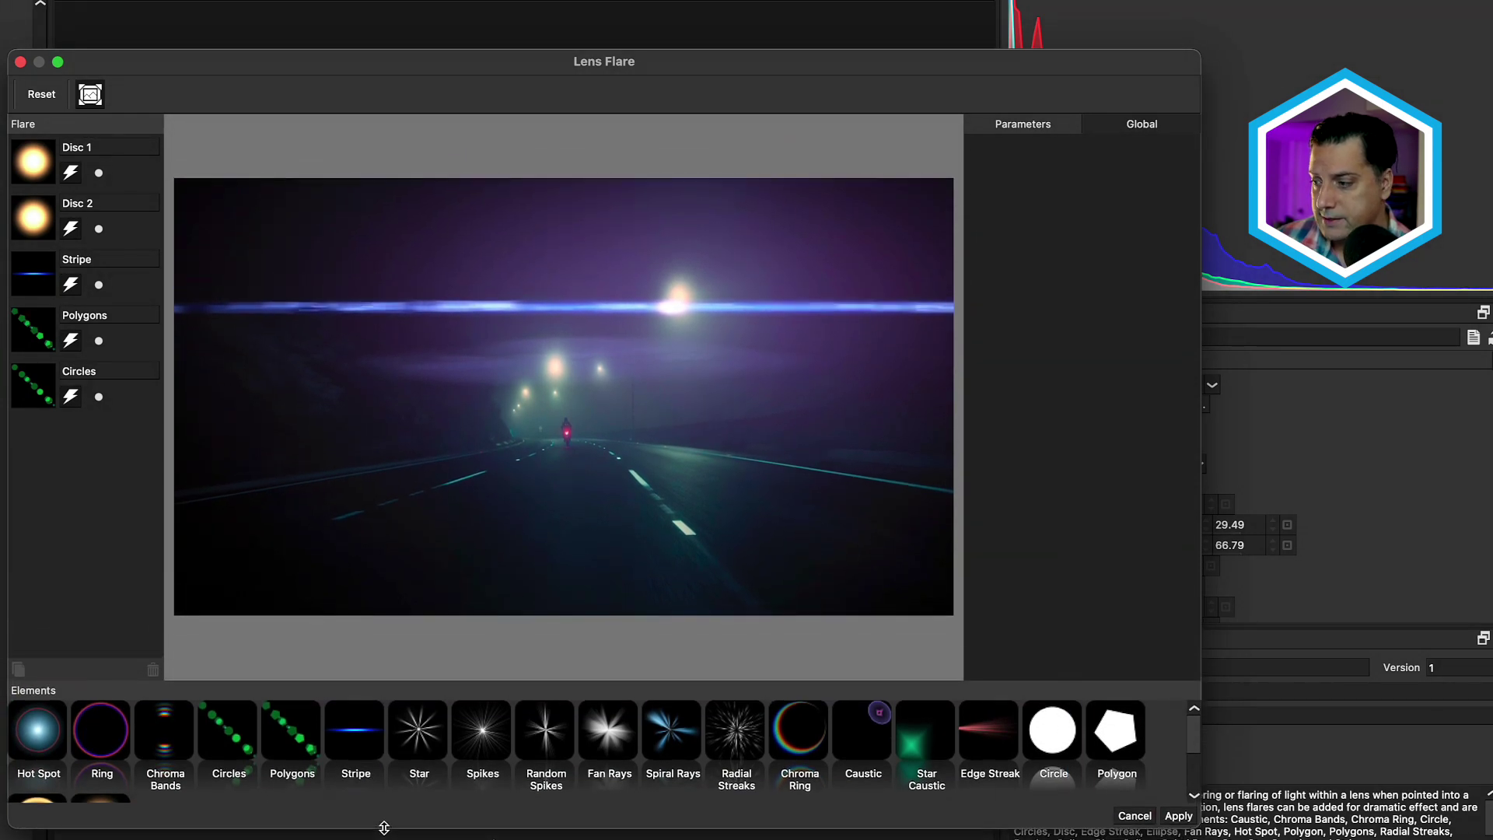
# Step: Add a Chroma Ring locked to the X axis with brightness 31 and X offset -0.08, then apply
pyautogui.doubleClick(806, 726)
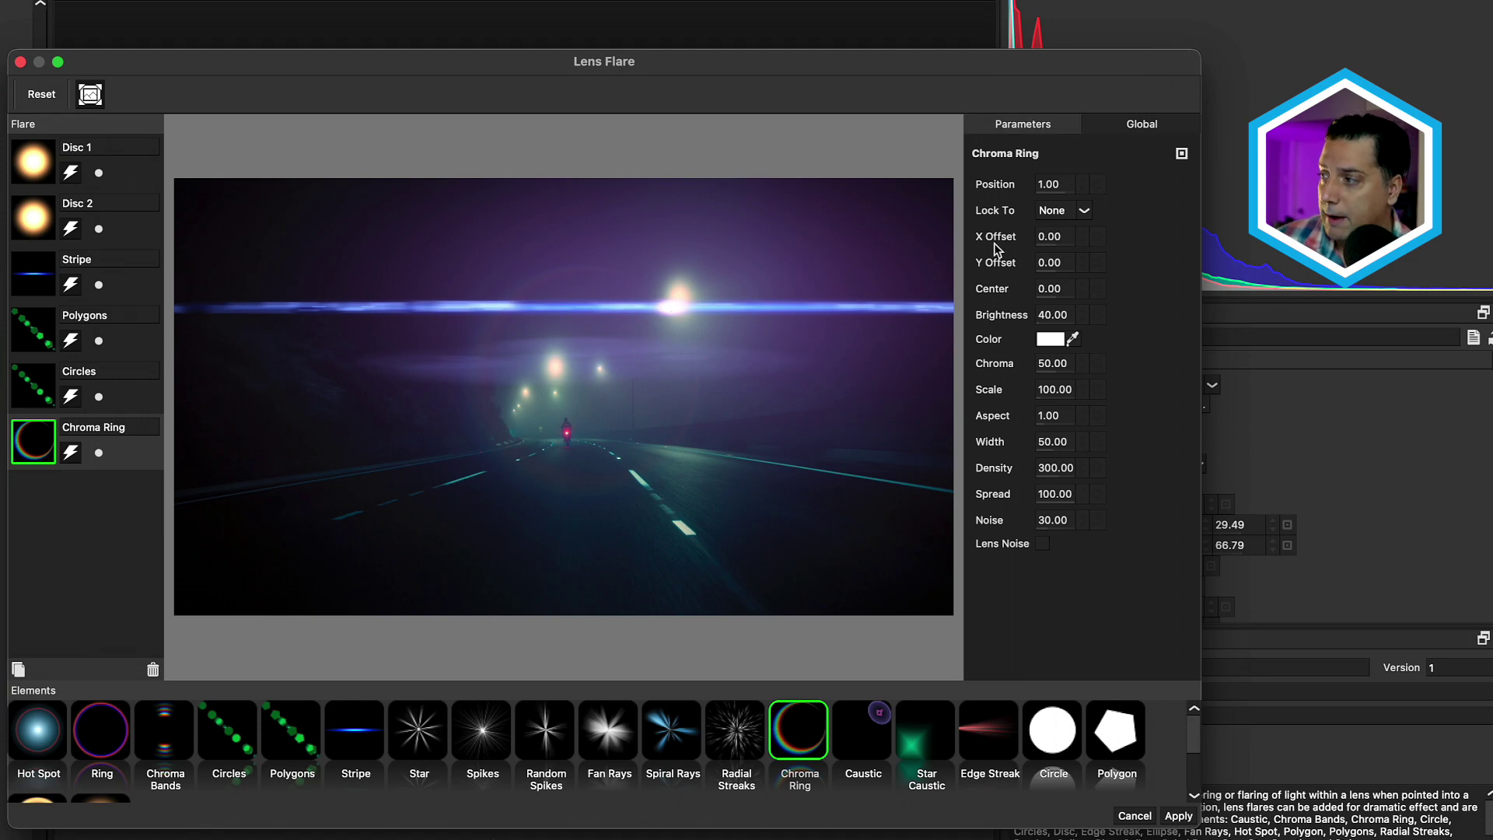
pyautogui.click(1055, 212)
pyautogui.click(1054, 238)
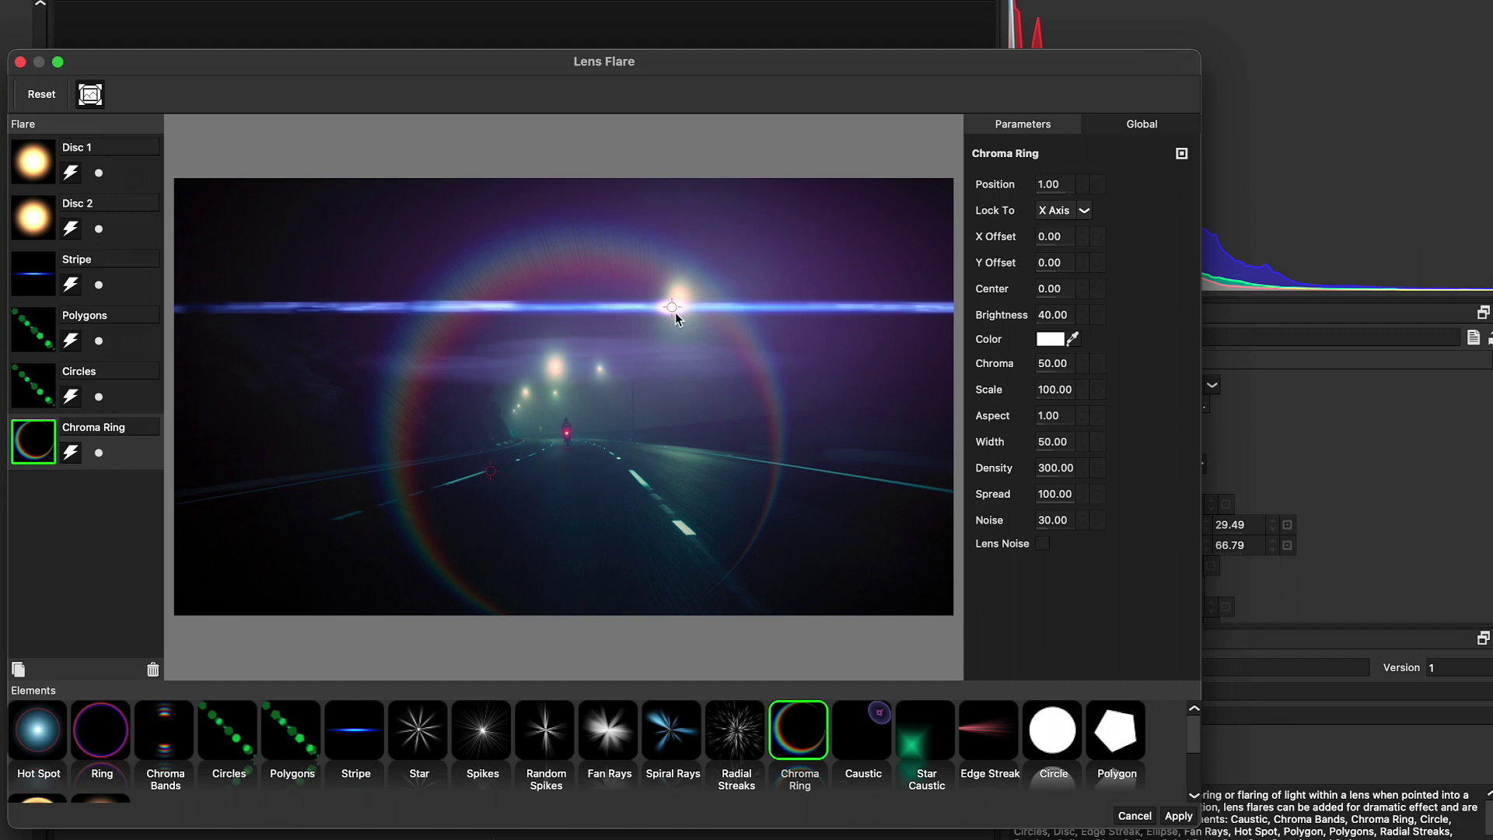
pyautogui.moveTo(675, 311)
pyautogui.mouseDown()
pyautogui.moveTo(729, 293)
pyautogui.moveTo(680, 293)
pyautogui.moveTo(682, 322)
pyautogui.moveTo(679, 297)
pyautogui.mouseUp()
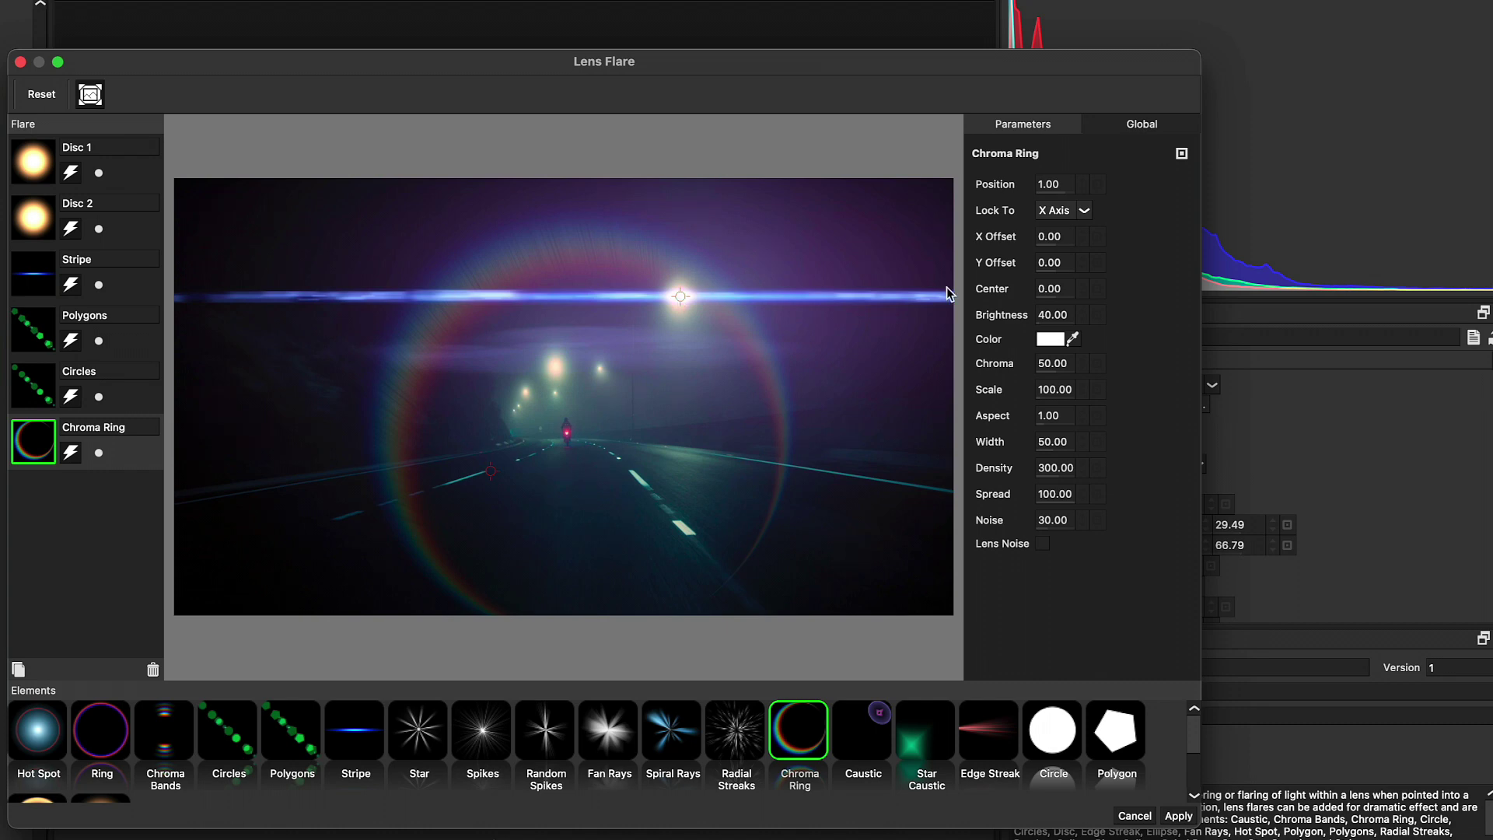
pyautogui.moveTo(1064, 314); pyautogui.dragTo(1036, 314)
pyautogui.moveTo(1052, 237); pyautogui.dragTo(1060, 242)
pyautogui.click(1177, 815)
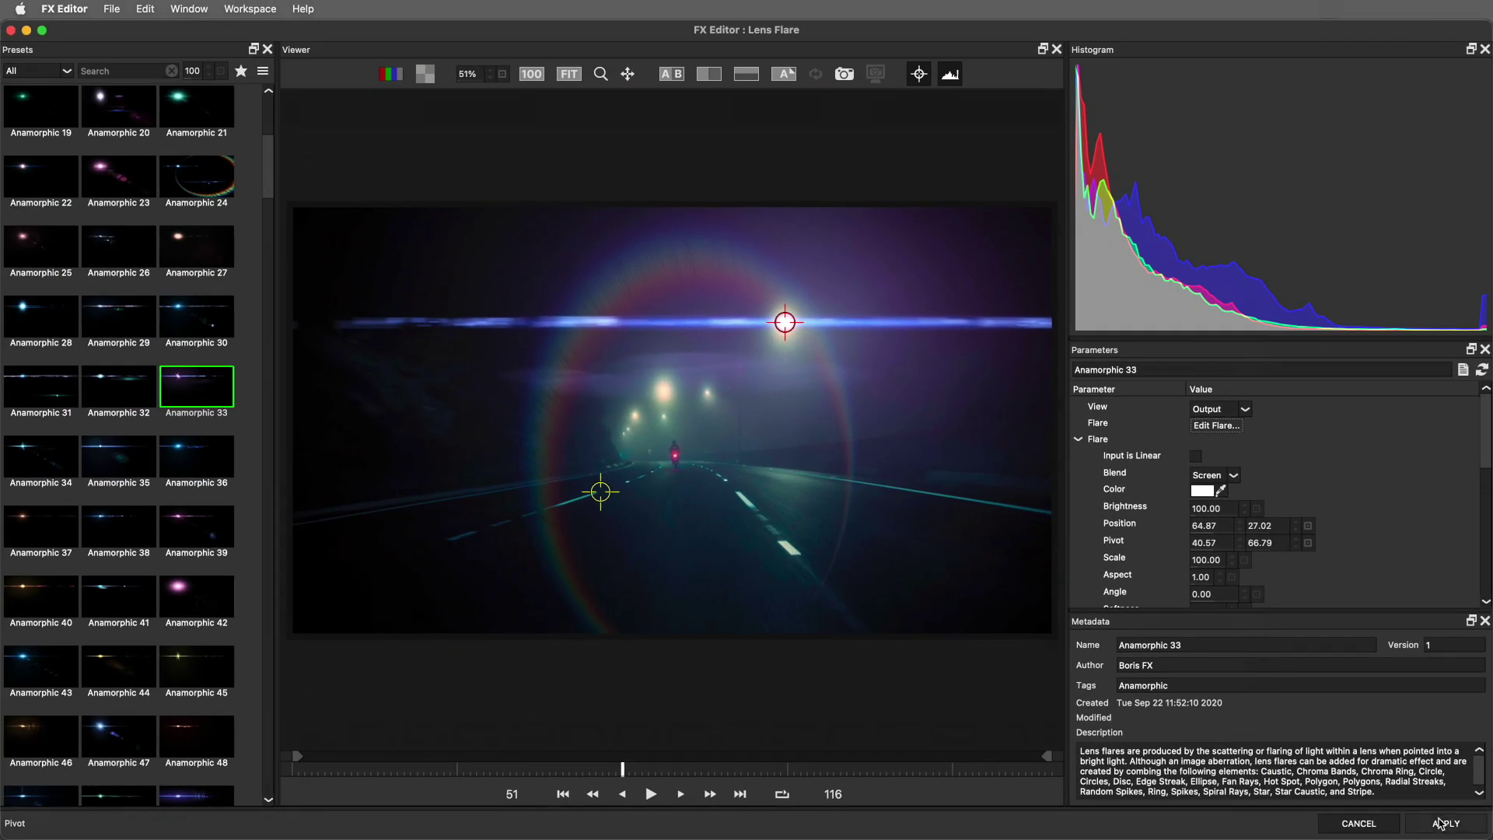
# Step: Return the edited flare to the clip, park at 00:00:02:00, and expand the Mocha Track options
pyautogui.click(1440, 823)
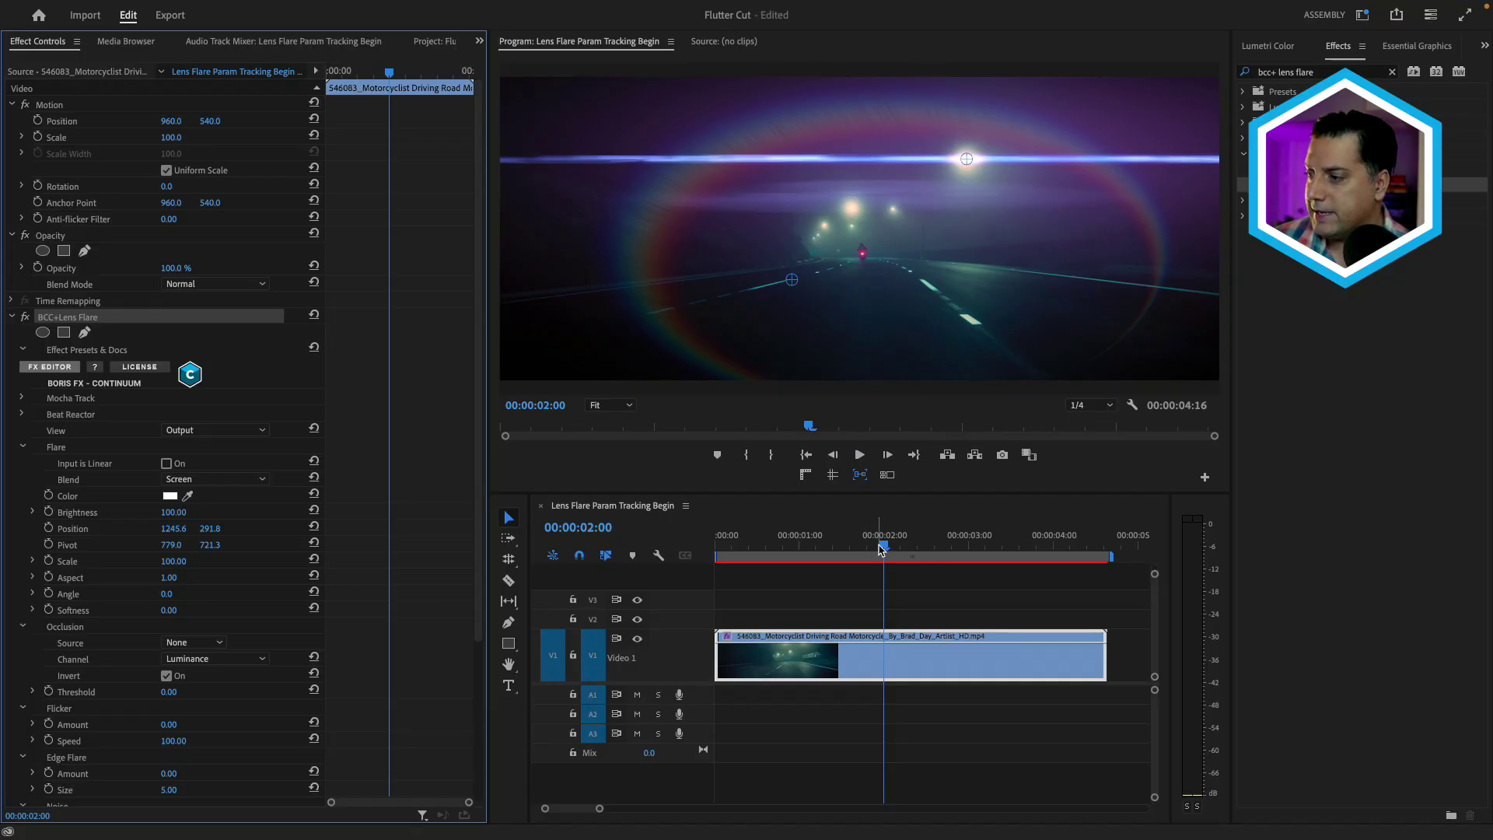
pyautogui.moveTo(881, 549)
pyautogui.mouseDown()
pyautogui.moveTo(863, 549)
pyautogui.moveTo(884, 551)
pyautogui.mouseUp()
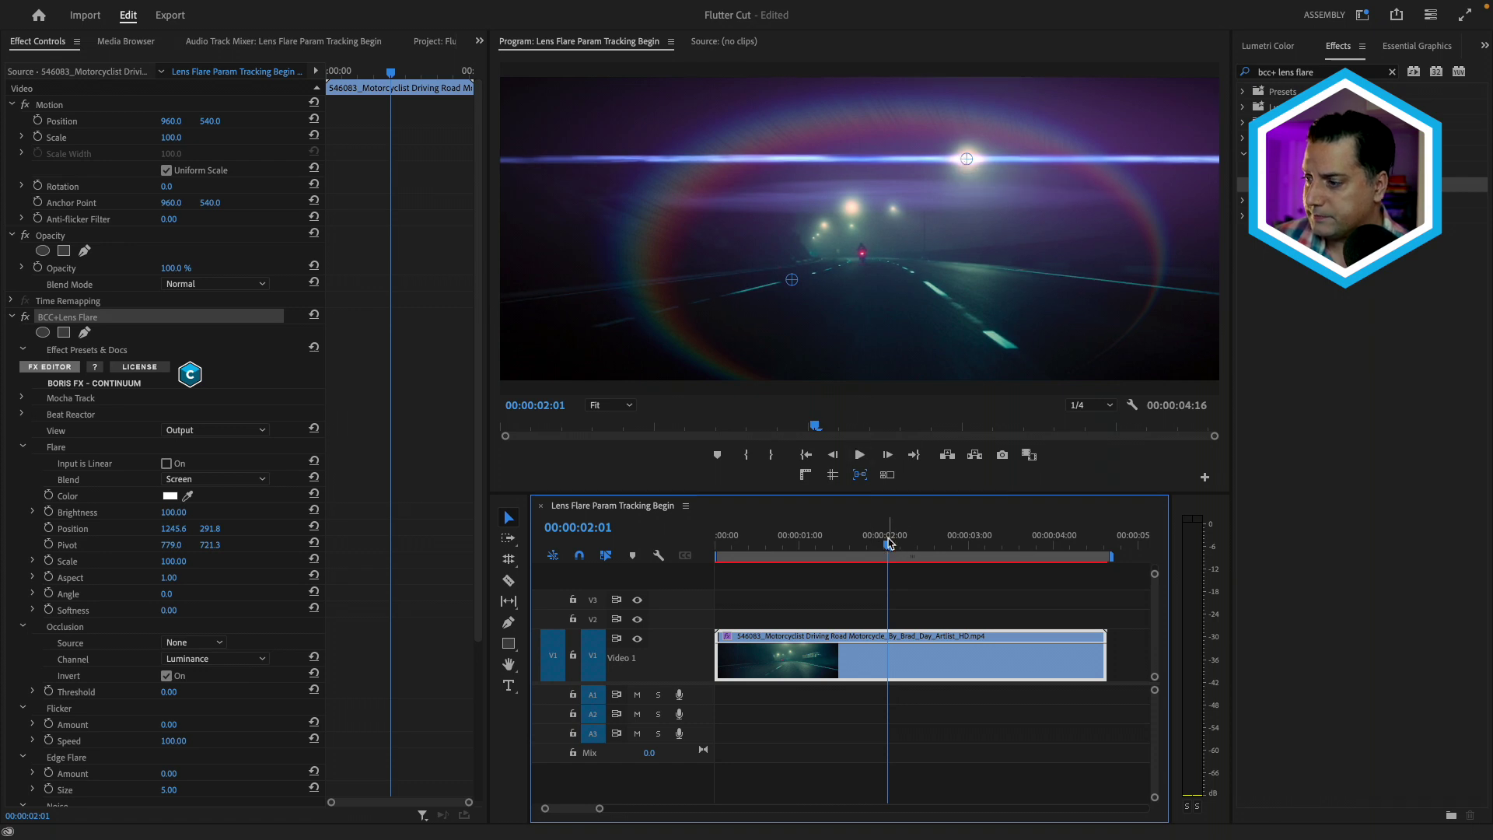
pyautogui.press('Left')
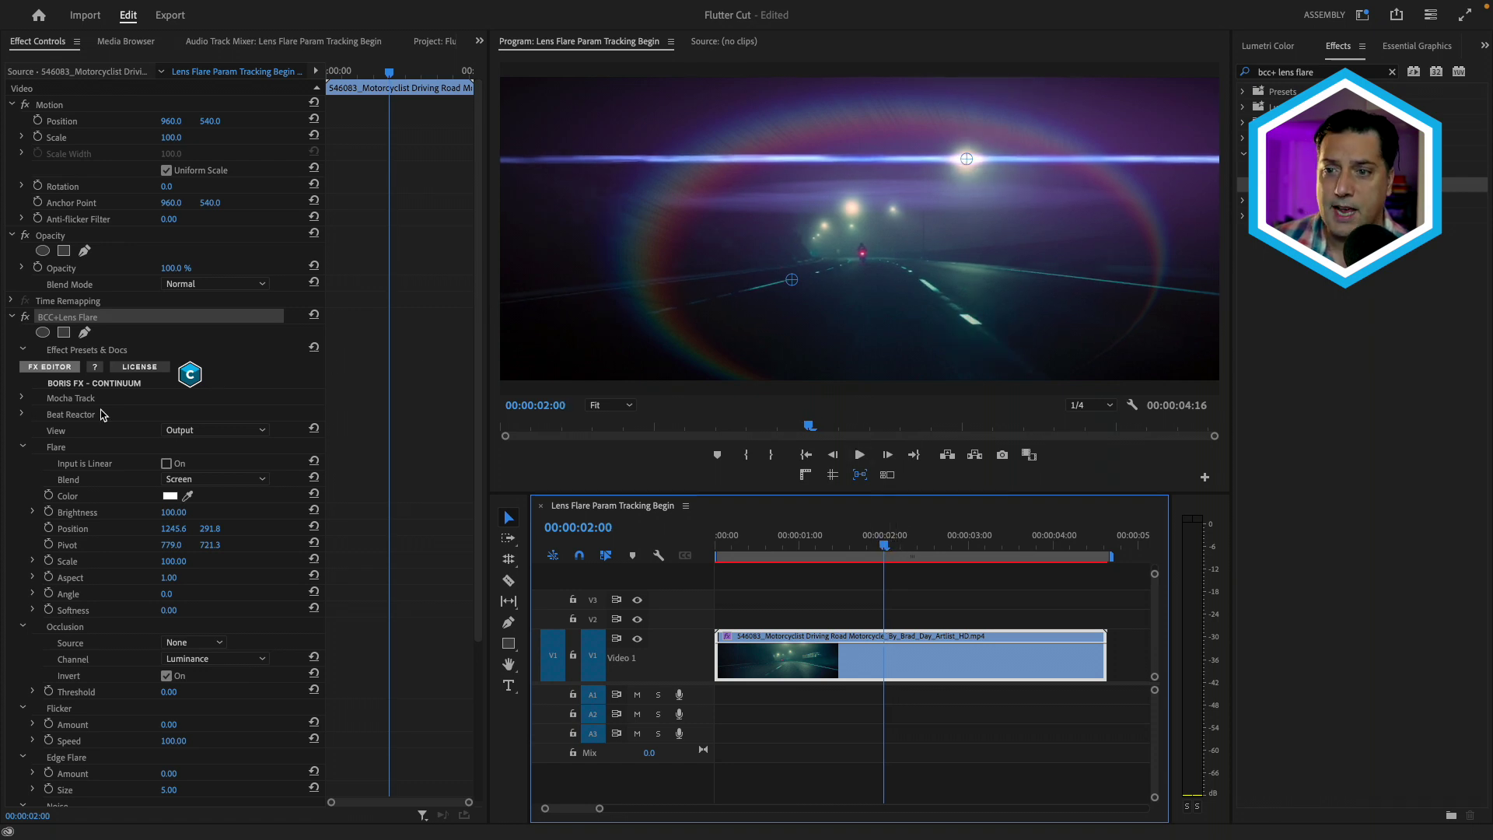
pyautogui.click(21, 399)
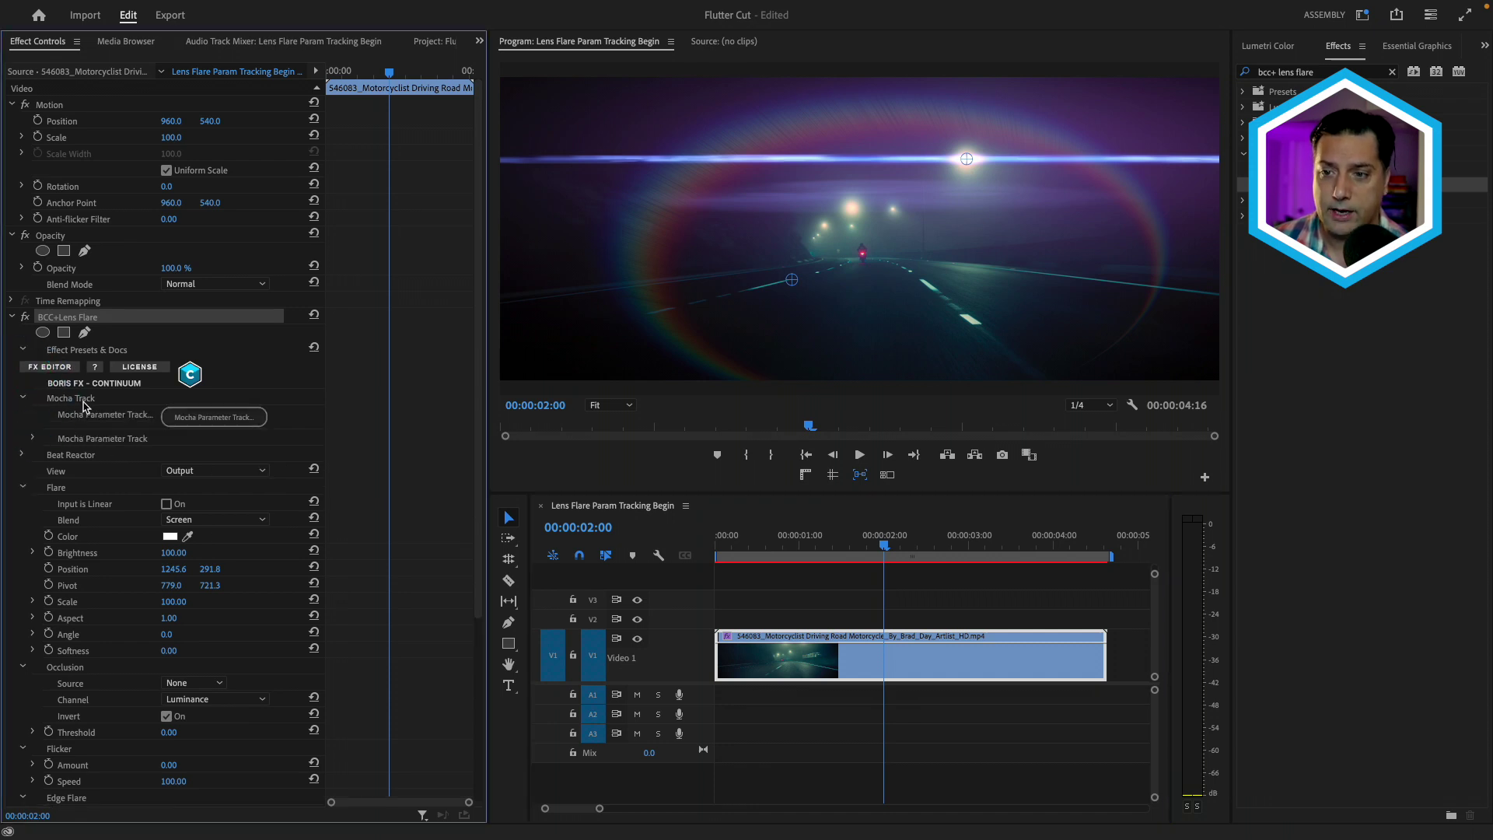
# Step: Place the Mocha Position tracker on the upper-right streetlight, disable Rotate, widen the search area, and track backward
pyautogui.click(207, 419)
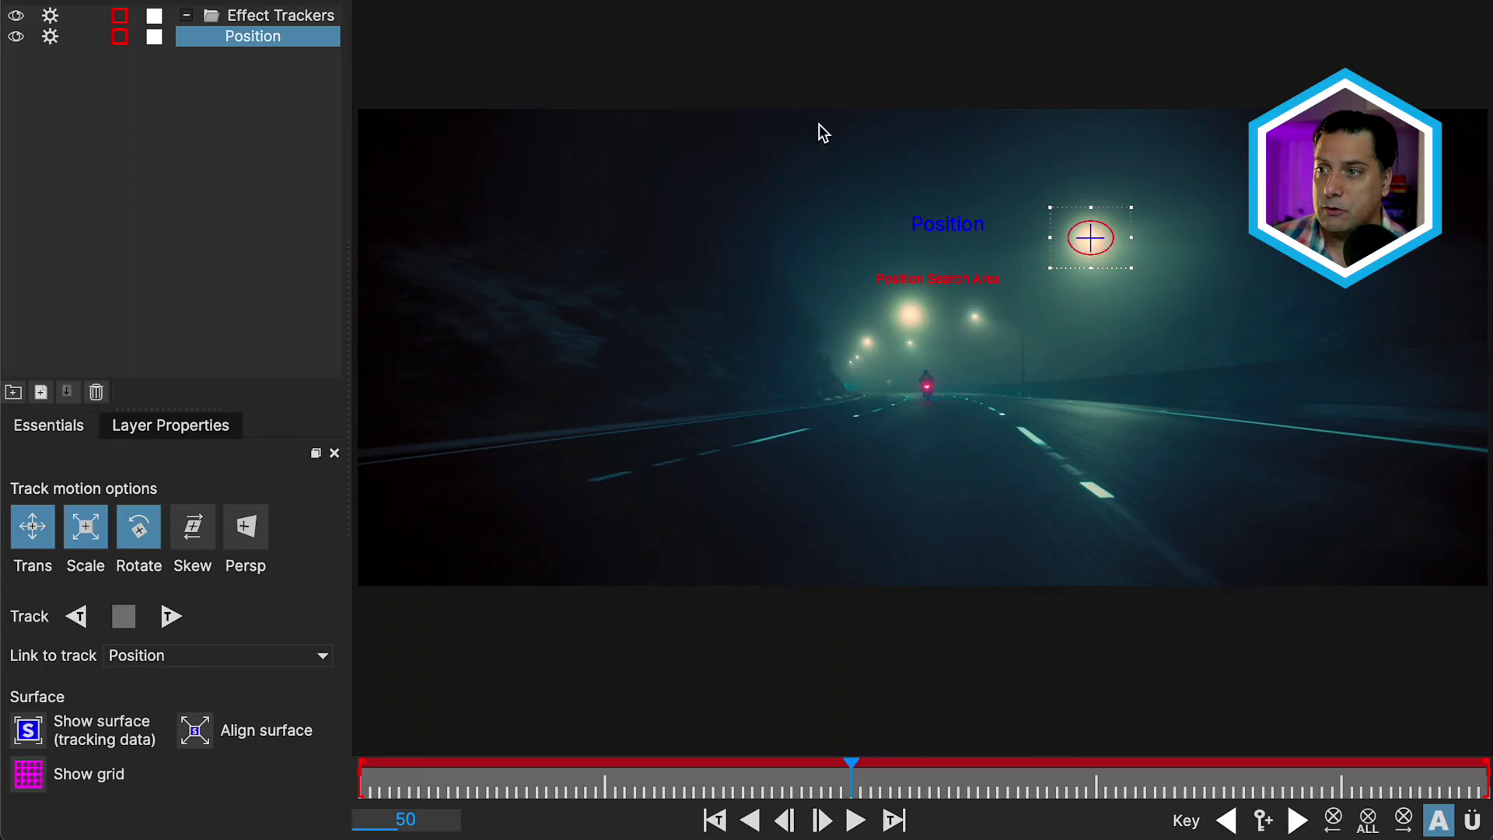
pyautogui.click(256, 35)
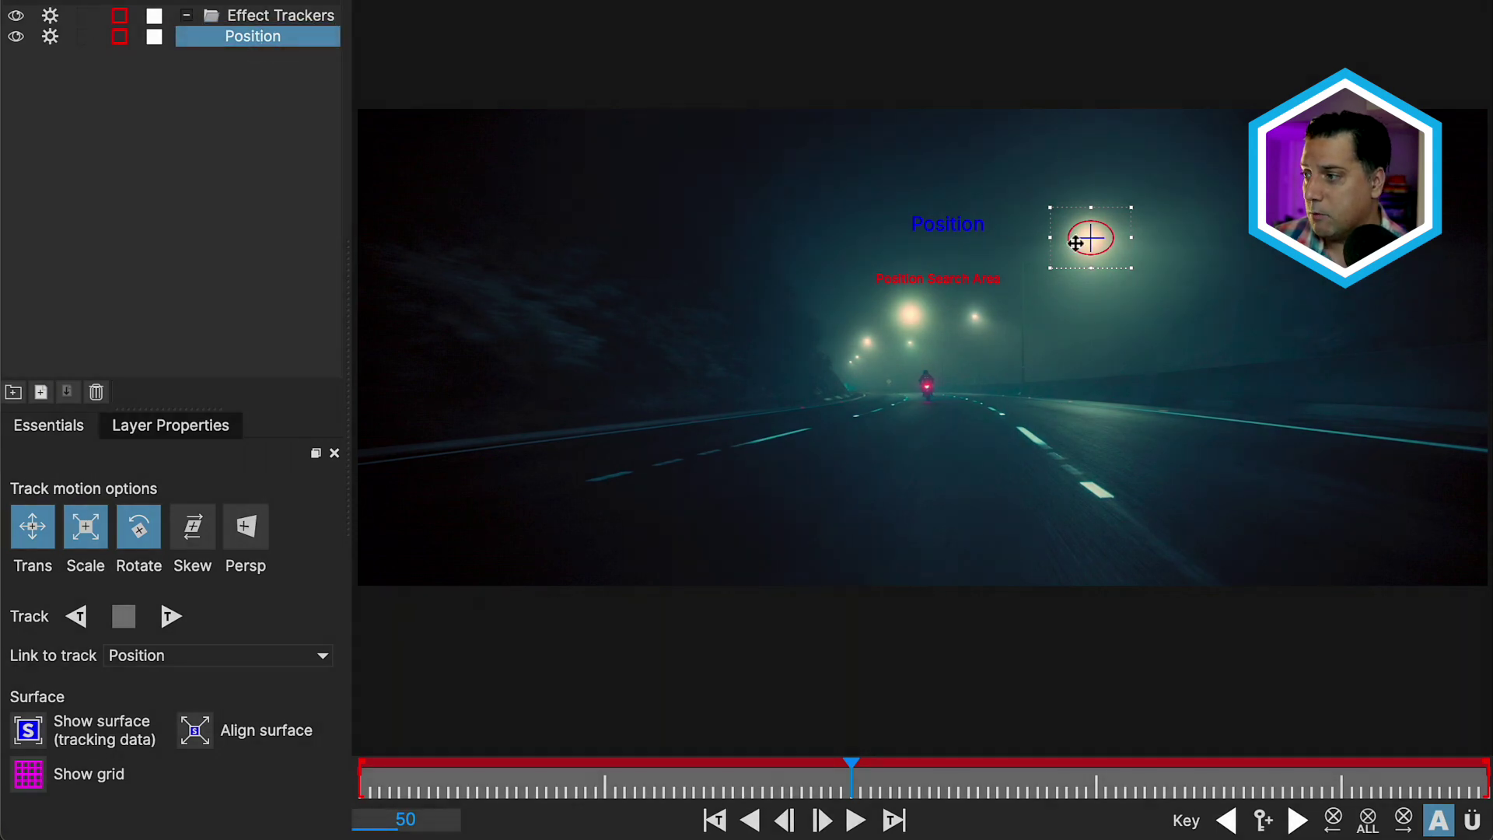
pyautogui.moveTo(1098, 270)
pyautogui.mouseDown()
pyautogui.moveTo(1089, 255)
pyautogui.moveTo(1114, 262)
pyautogui.moveTo(1102, 267)
pyautogui.mouseUp()
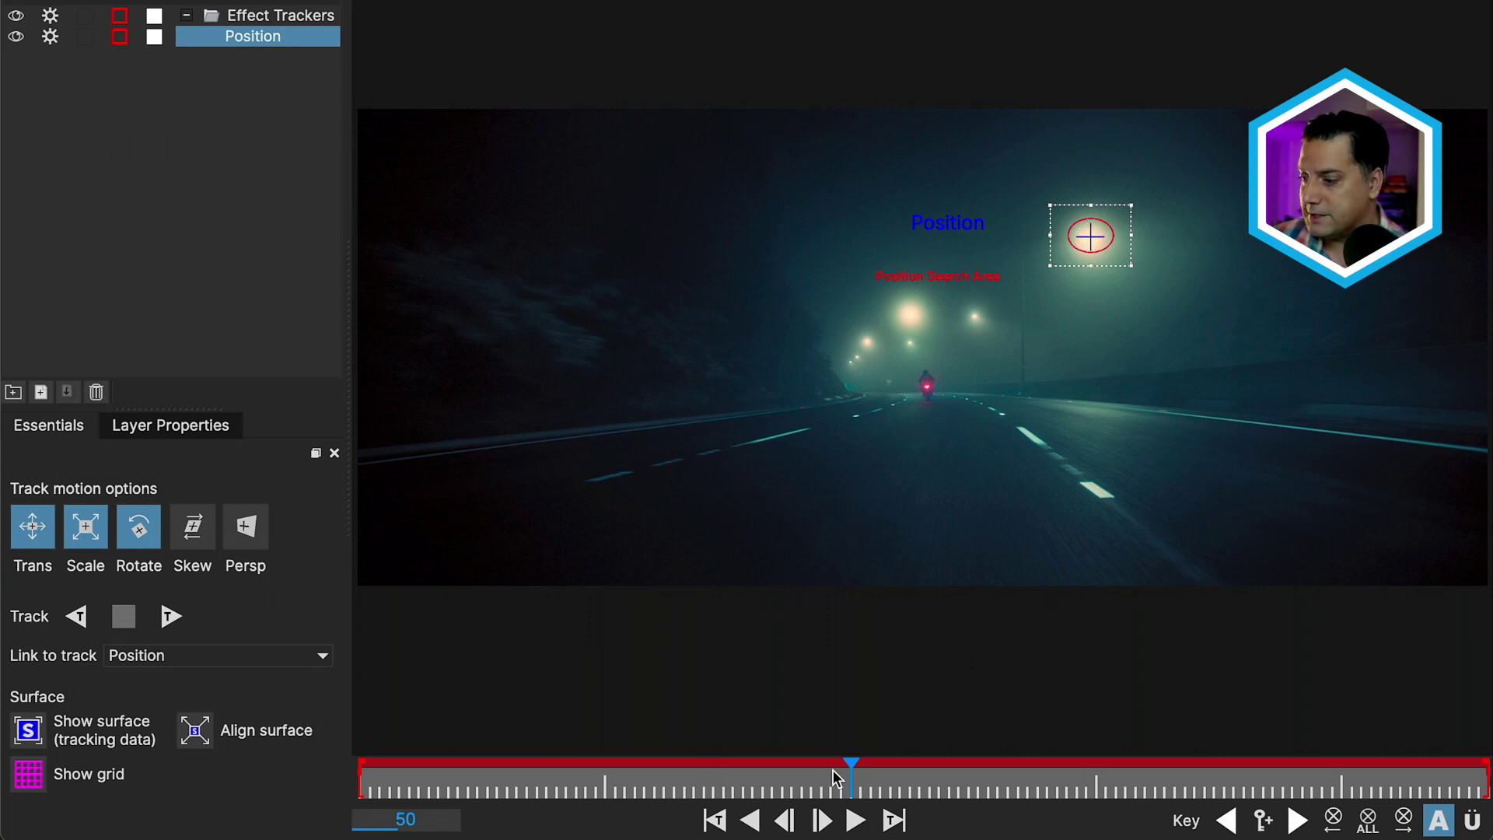
pyautogui.moveTo(850, 770)
pyautogui.mouseDown()
pyautogui.moveTo(694, 772)
pyautogui.moveTo(840, 777)
pyautogui.moveTo(843, 793)
pyautogui.mouseUp()
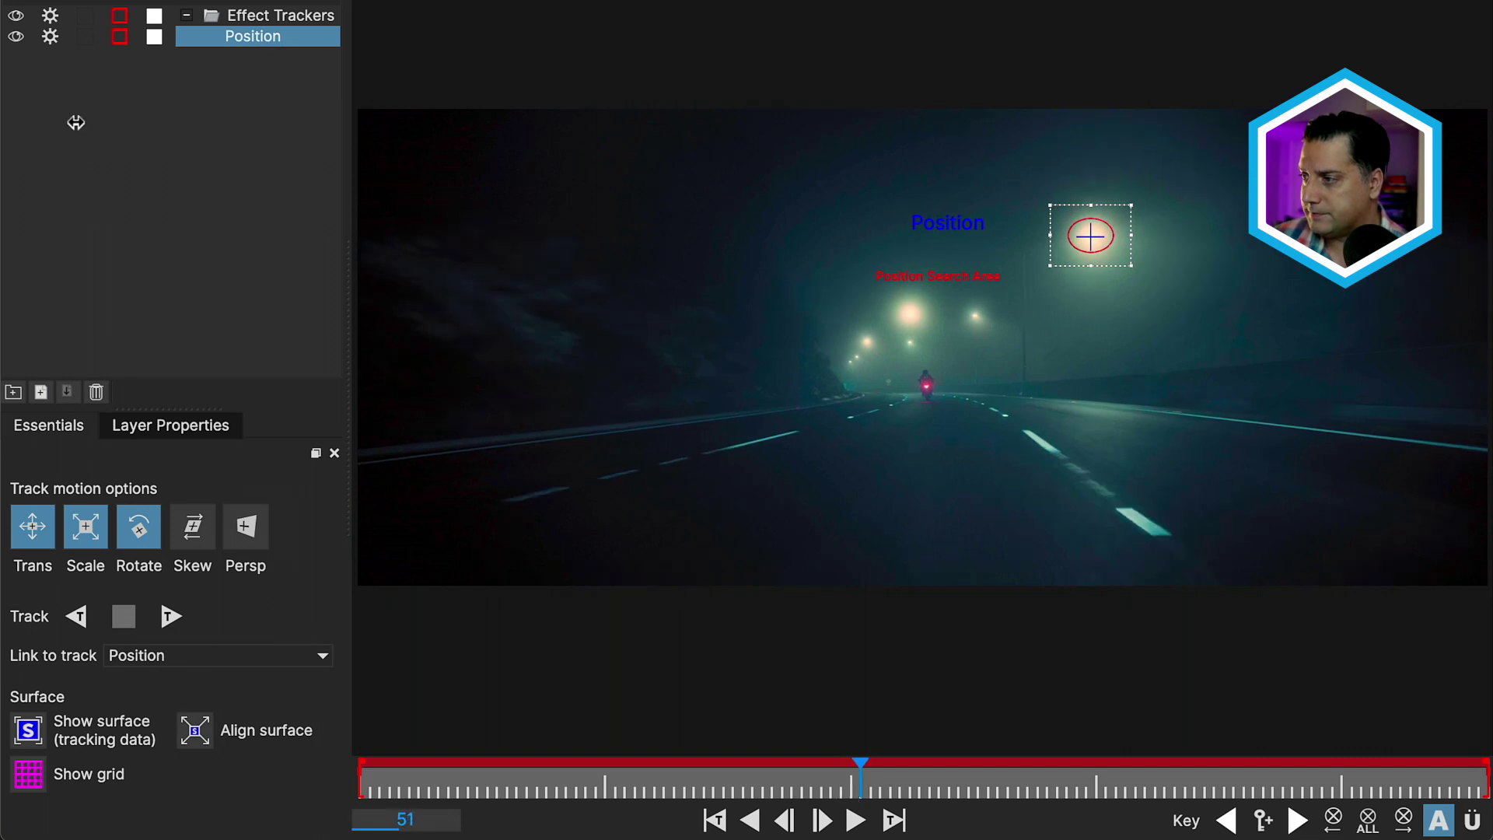
pyautogui.click(137, 525)
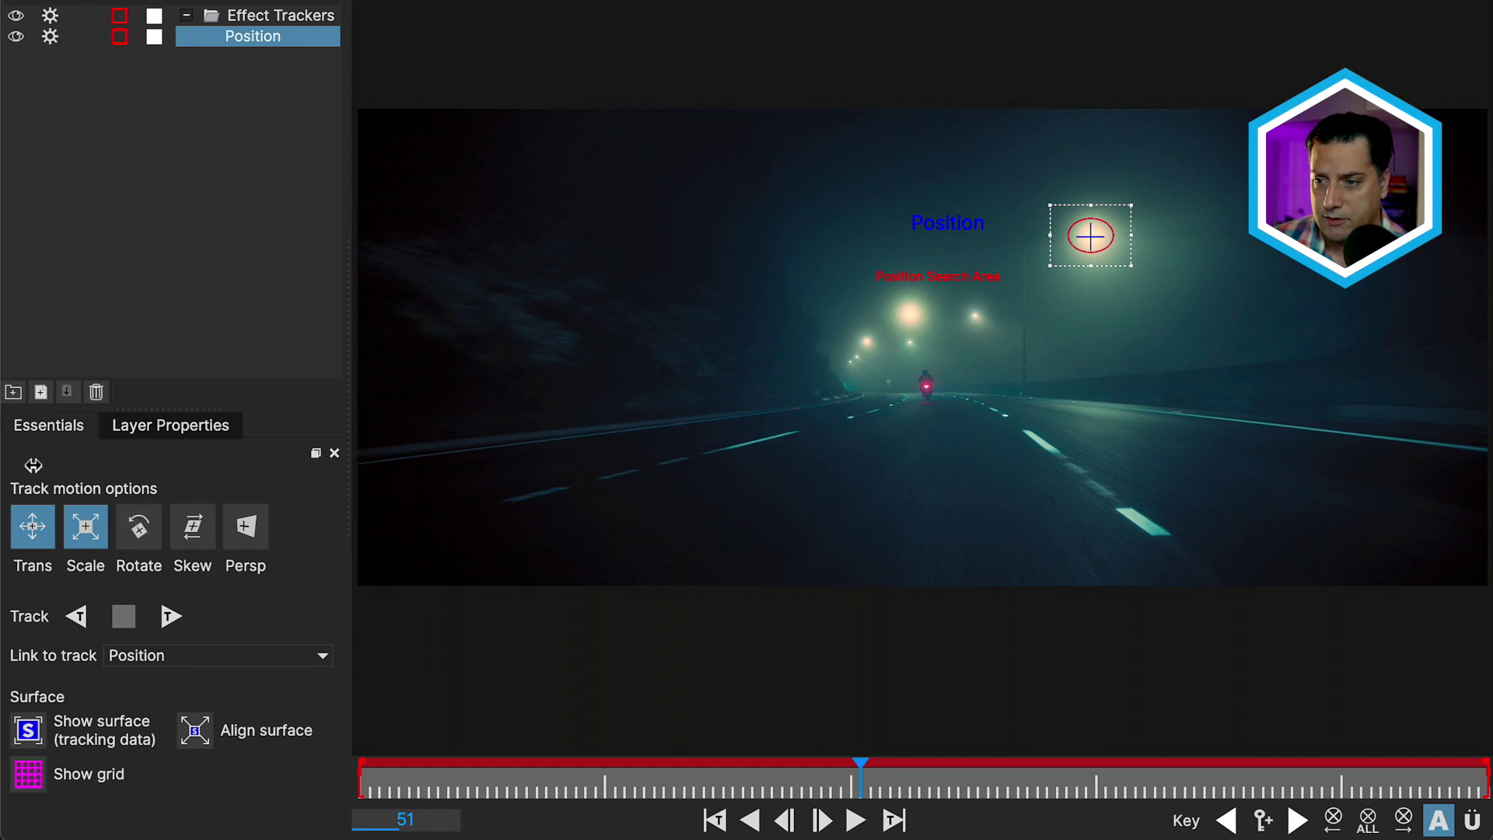
pyautogui.moveTo(1131, 266)
pyautogui.mouseDown()
pyautogui.moveTo(1172, 296)
pyautogui.moveTo(1159, 326)
pyautogui.moveTo(1136, 296)
pyautogui.mouseUp()
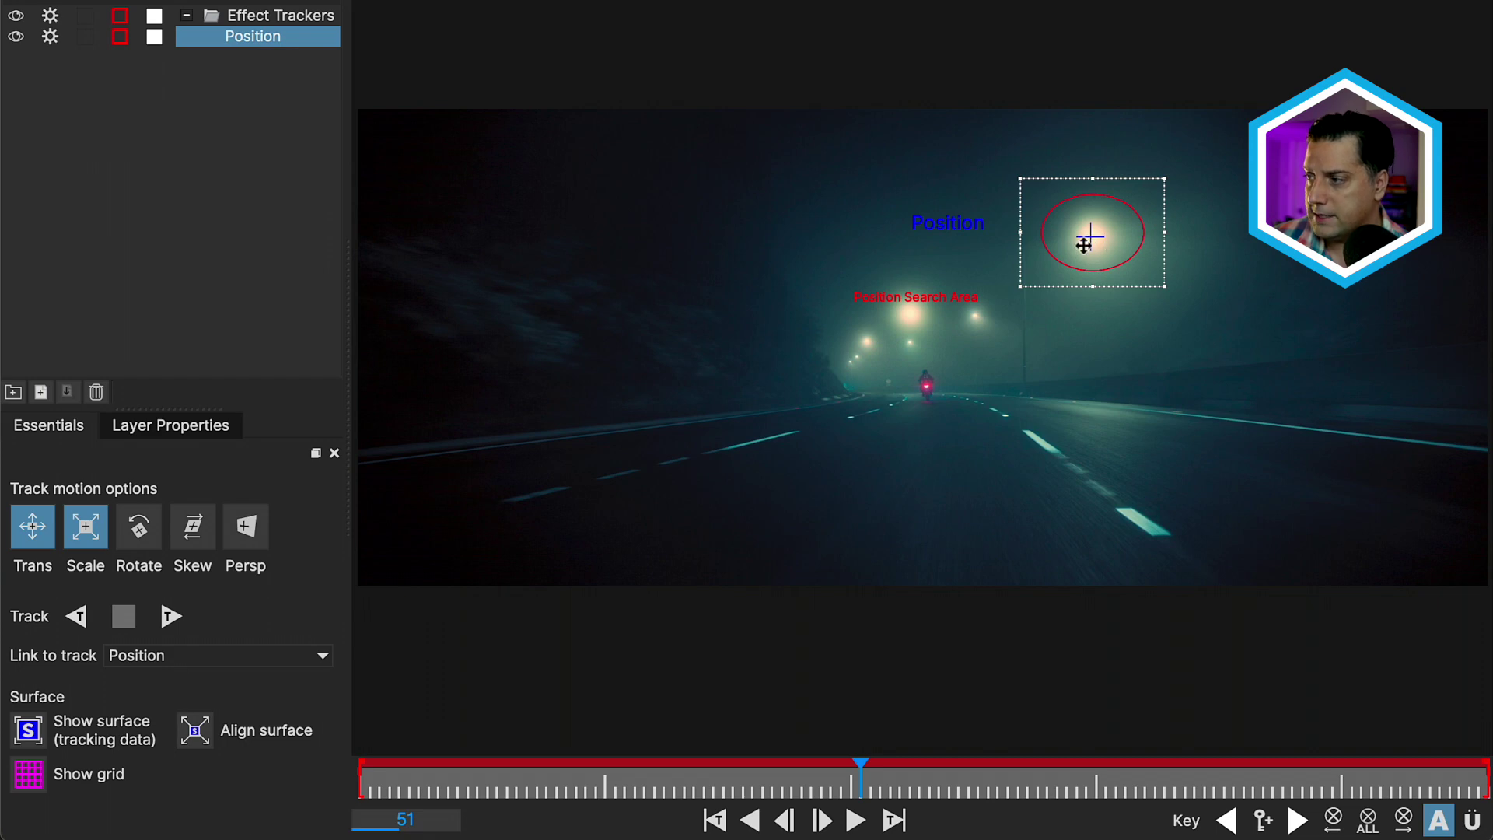
pyautogui.click(78, 617)
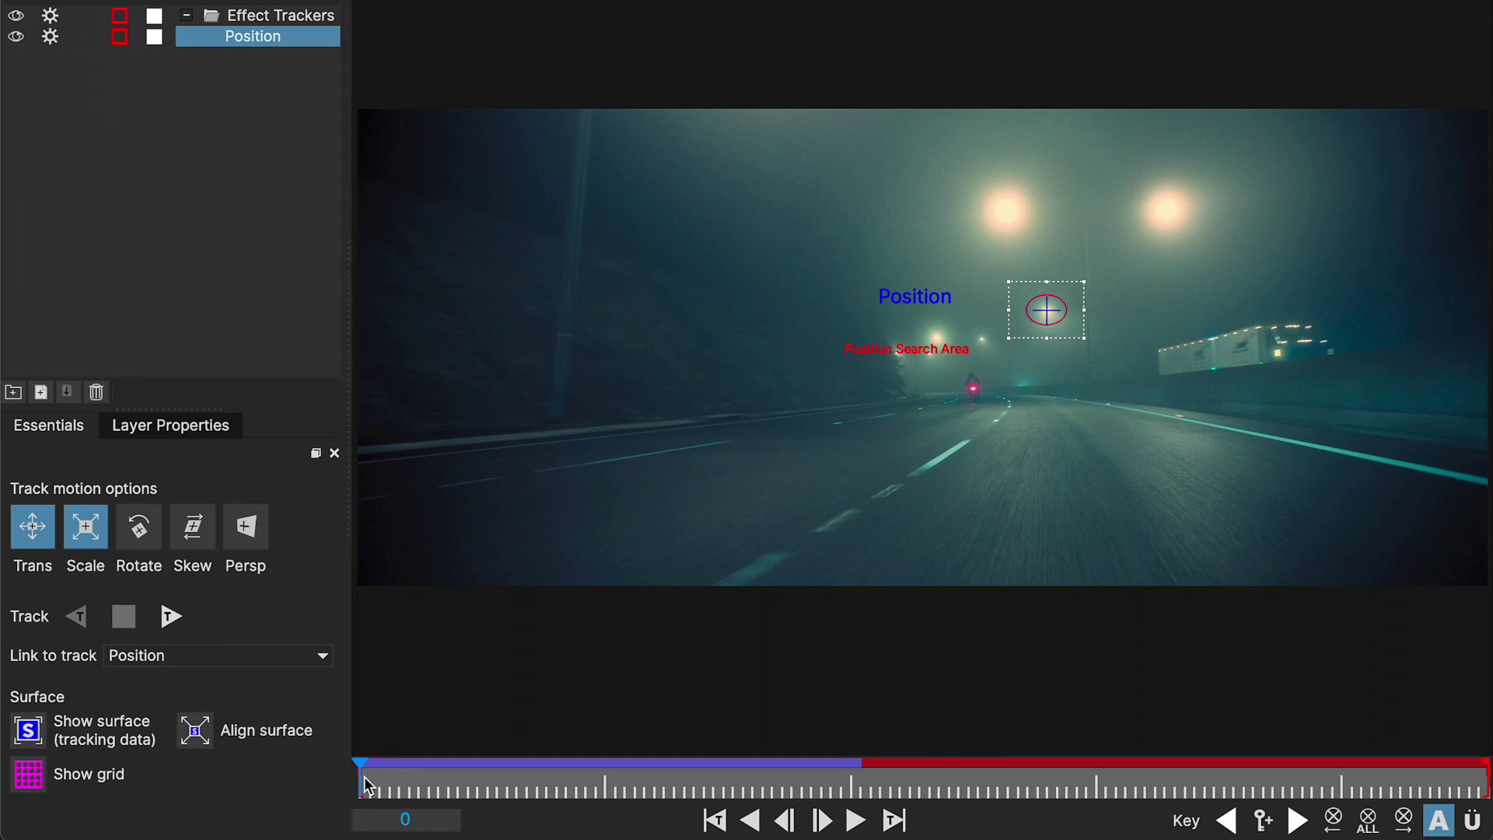
# Step: Review the backward track, then track forward from frame 51 and stop at frame 75
pyautogui.click(855, 819)
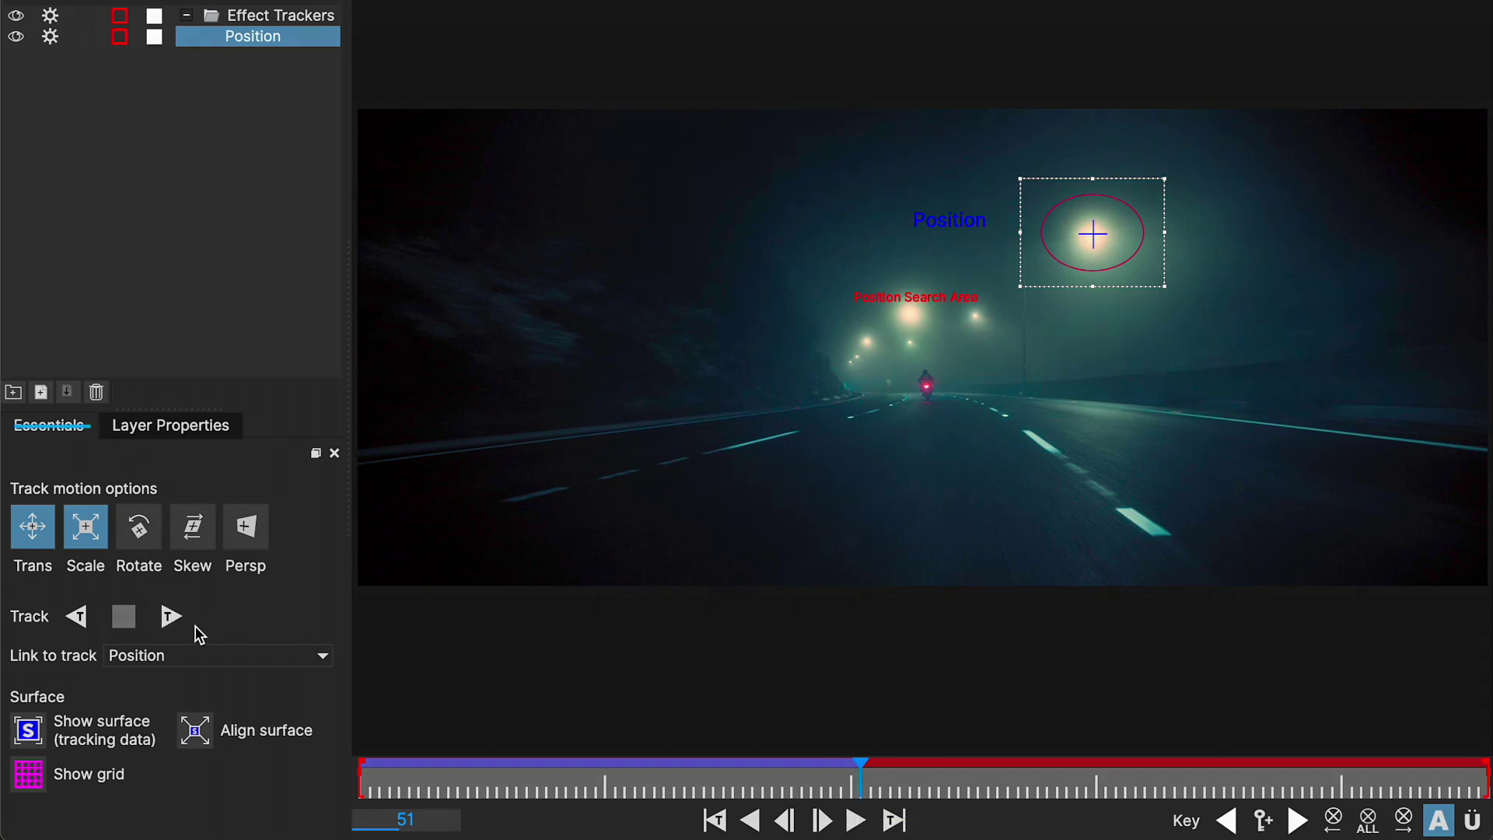
pyautogui.click(172, 616)
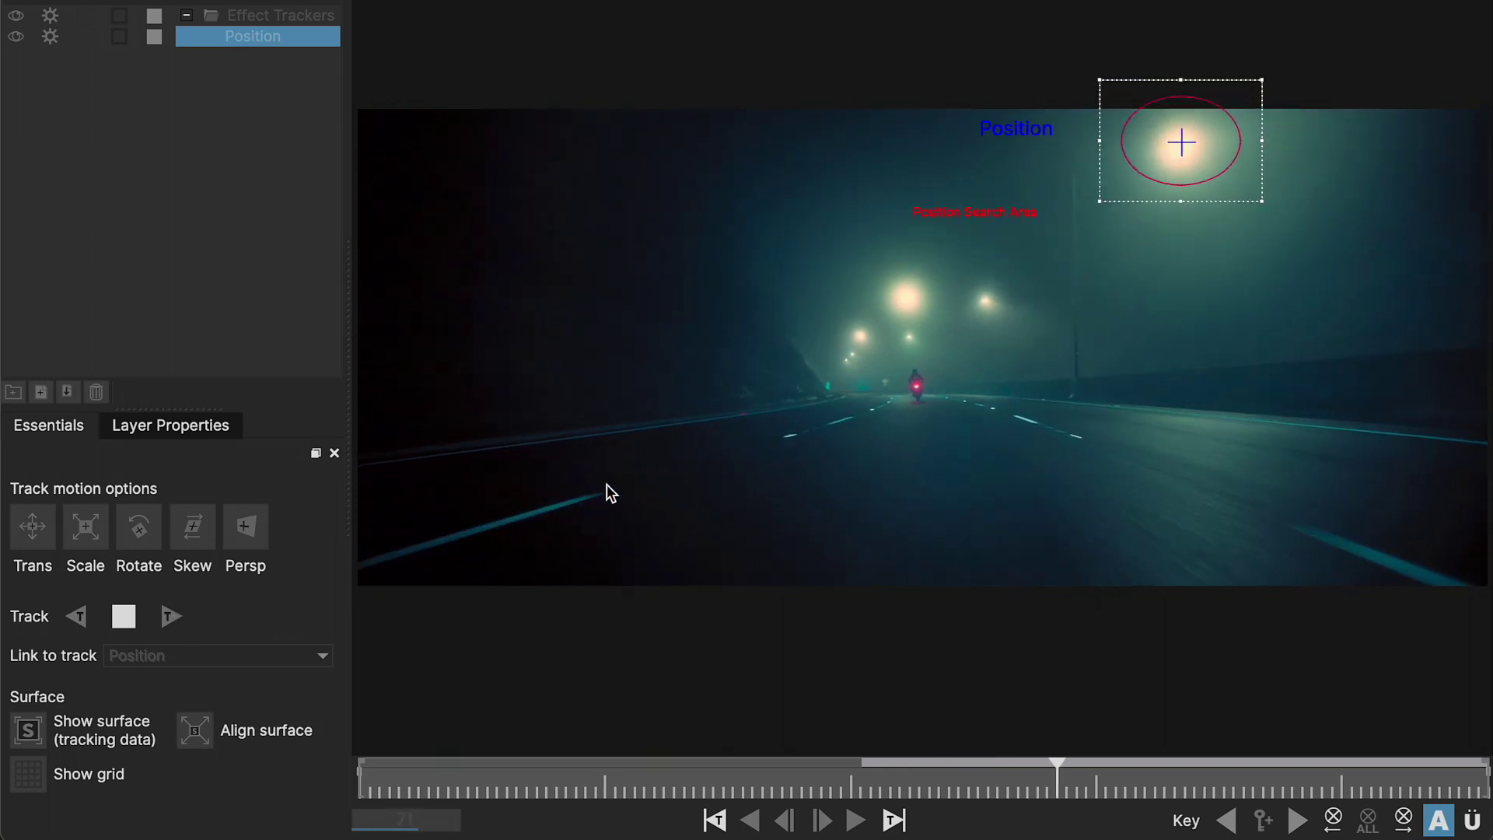
pyautogui.click(124, 616)
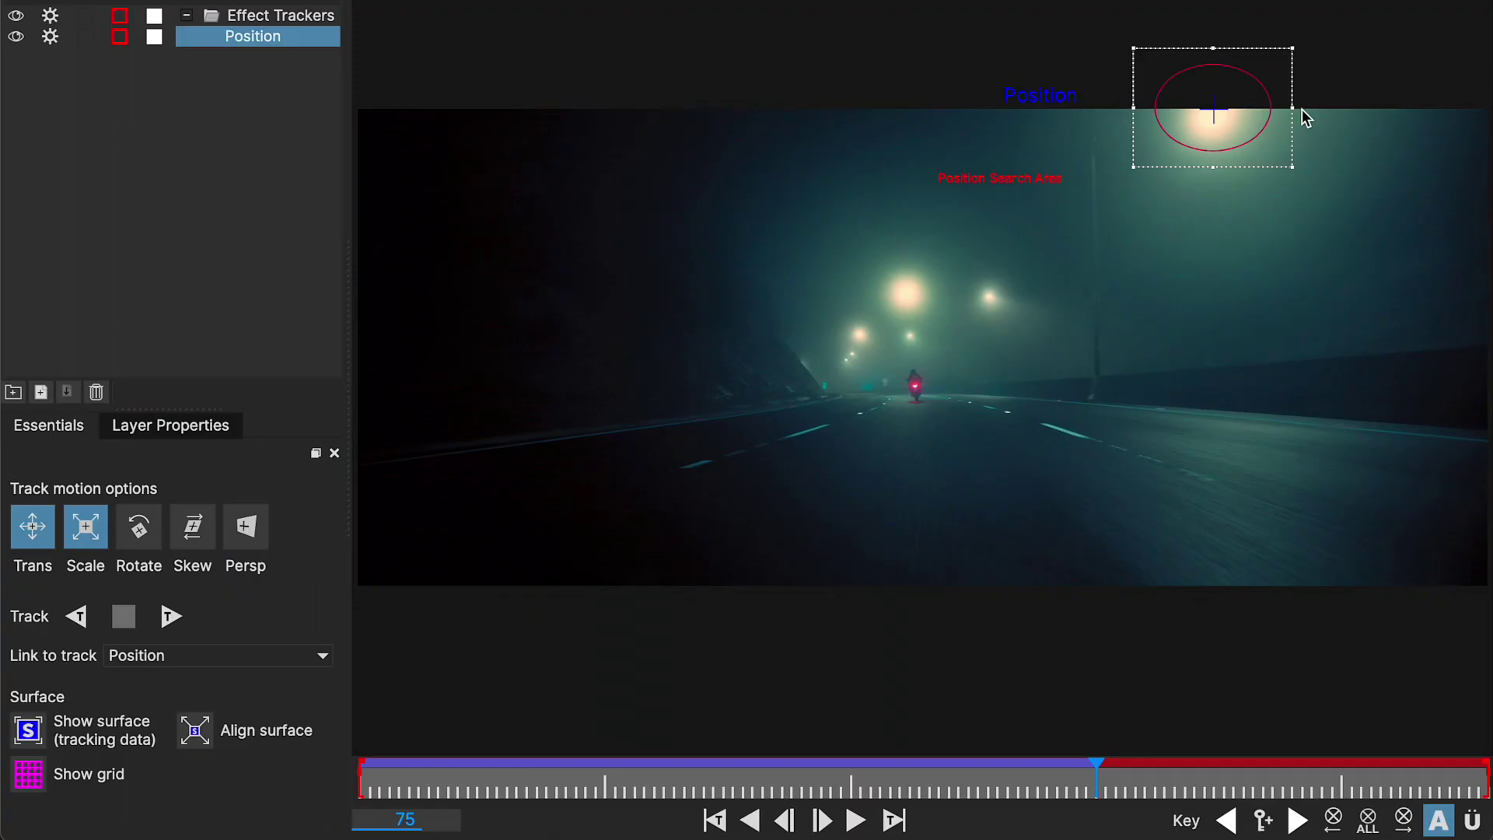
# Step: Move and resize the tracker onto the next streetlight and resume tracking forward to frame 115
pyautogui.moveTo(1266, 171); pyautogui.dragTo(1029, 337)
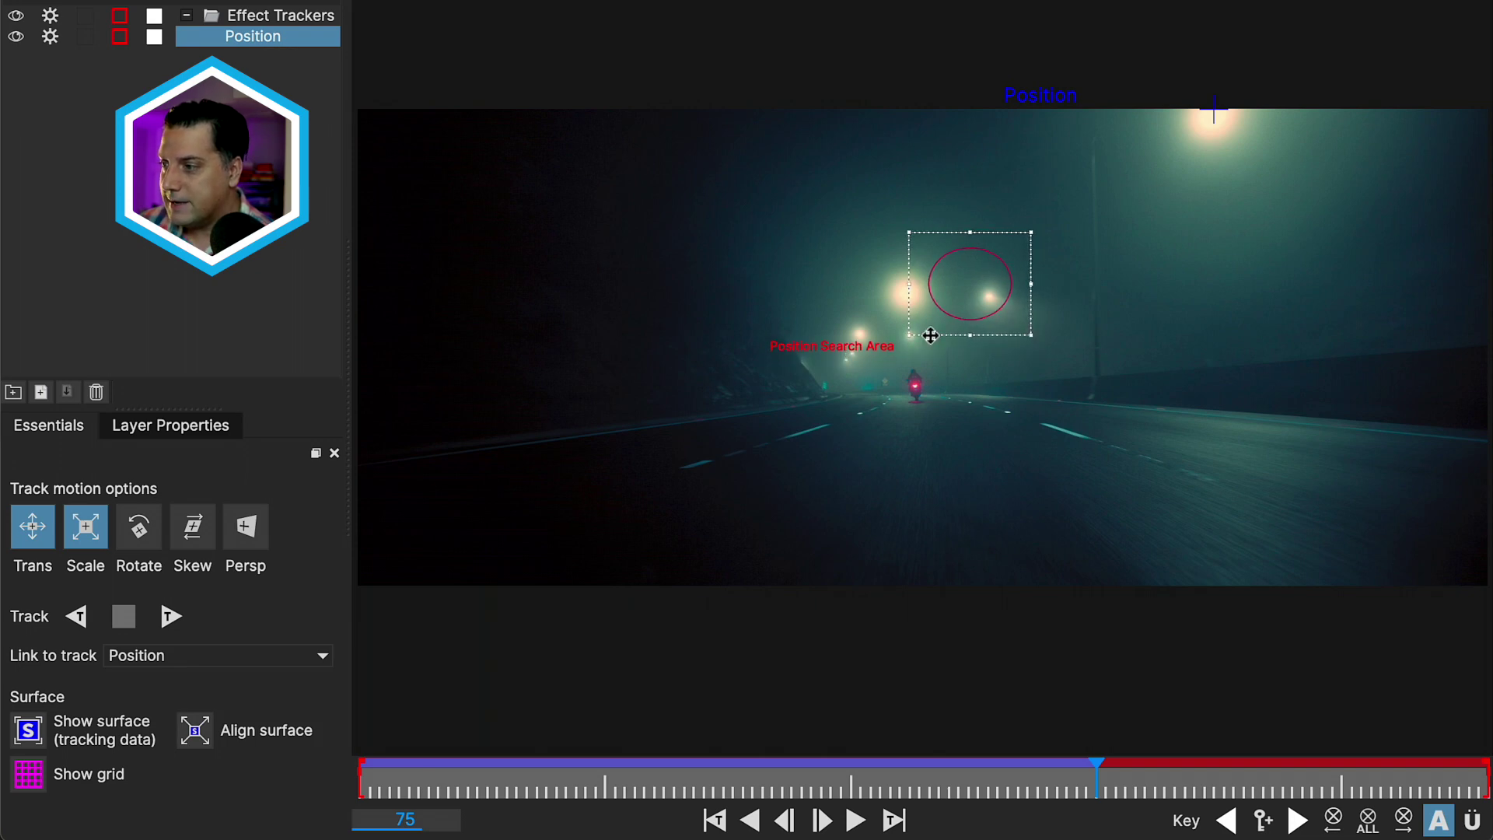
pyautogui.moveTo(931, 335); pyautogui.dragTo(950, 348)
pyautogui.moveTo(924, 240); pyautogui.dragTo(958, 269)
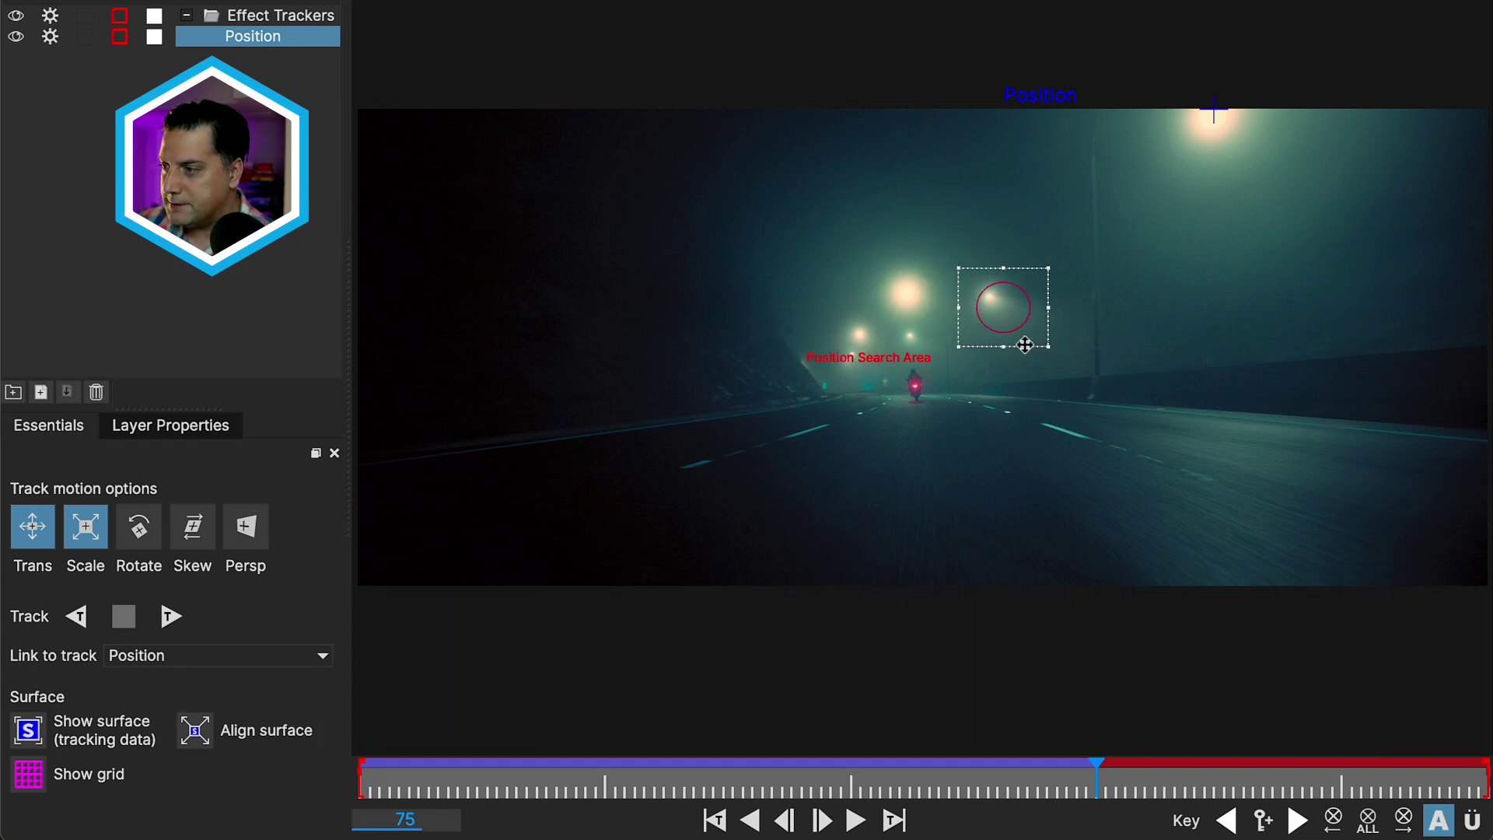
pyautogui.moveTo(1025, 344); pyautogui.dragTo(1009, 332)
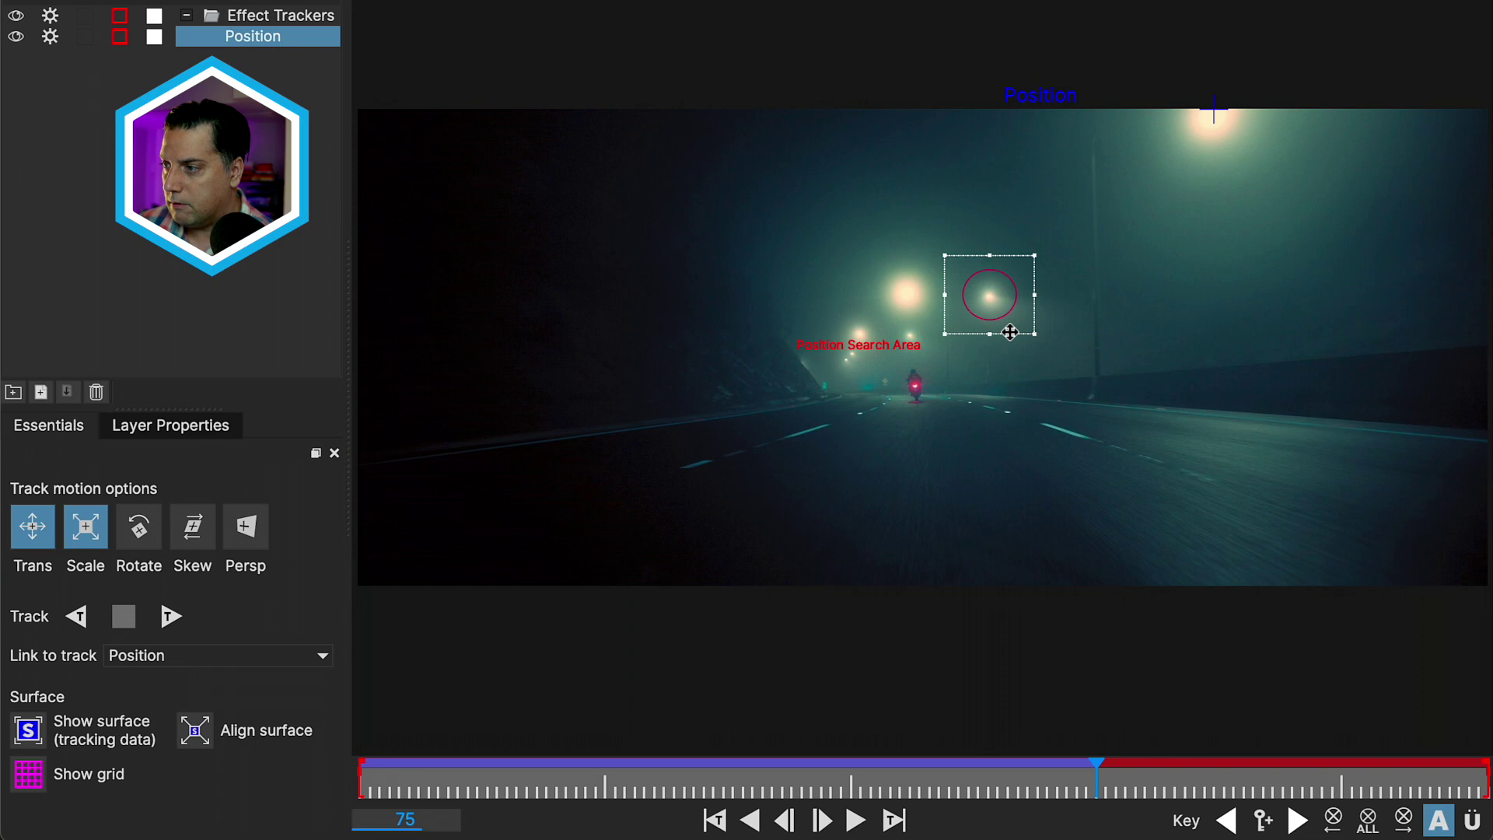
pyautogui.click(167, 619)
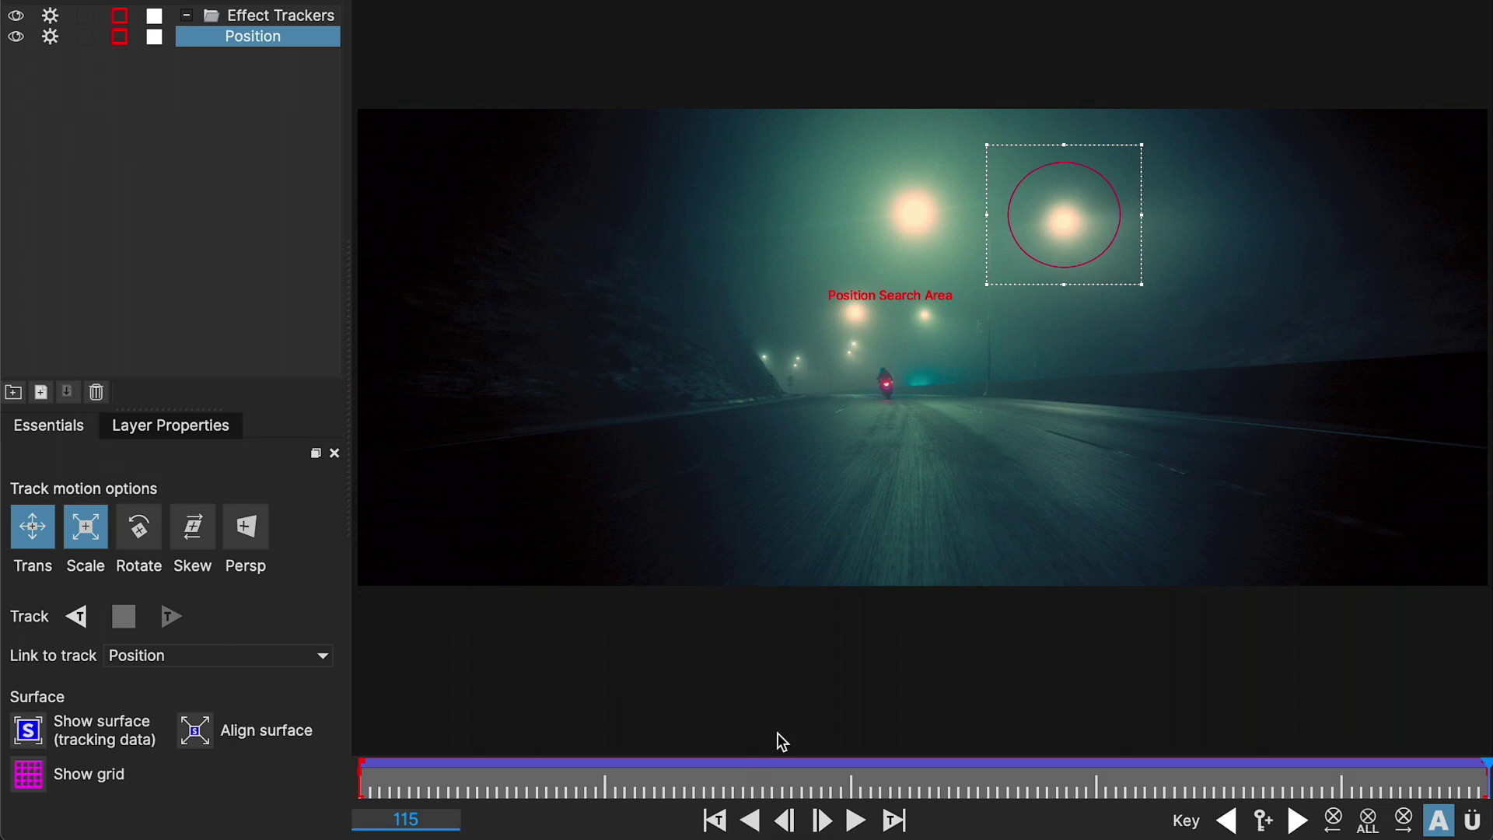
# Step: Track backward from the last frame, then close Mocha and save the tracking changes
pyautogui.click(747, 816)
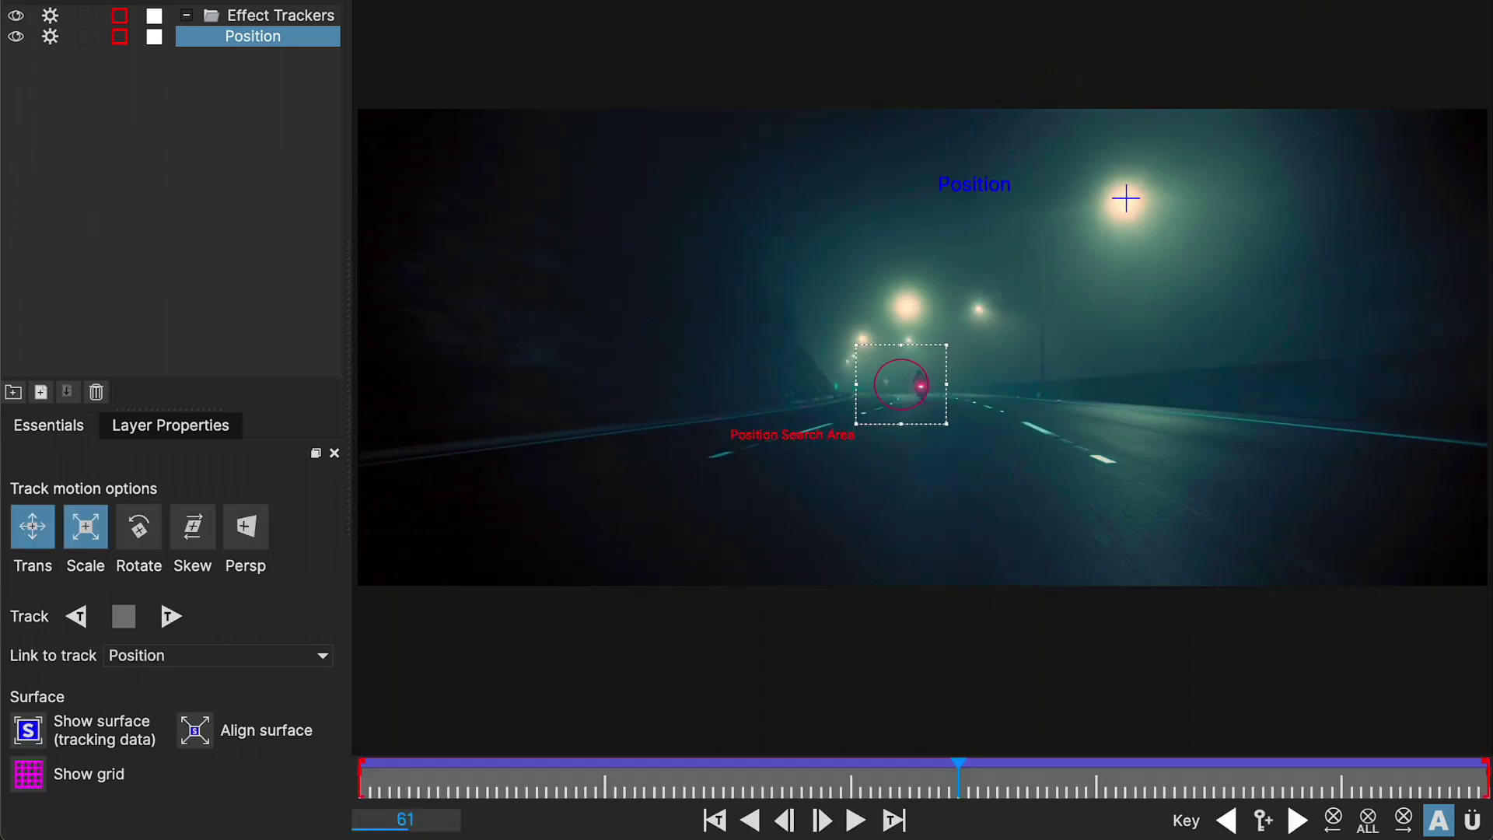
pyautogui.hotkey('ctrl', 'w')
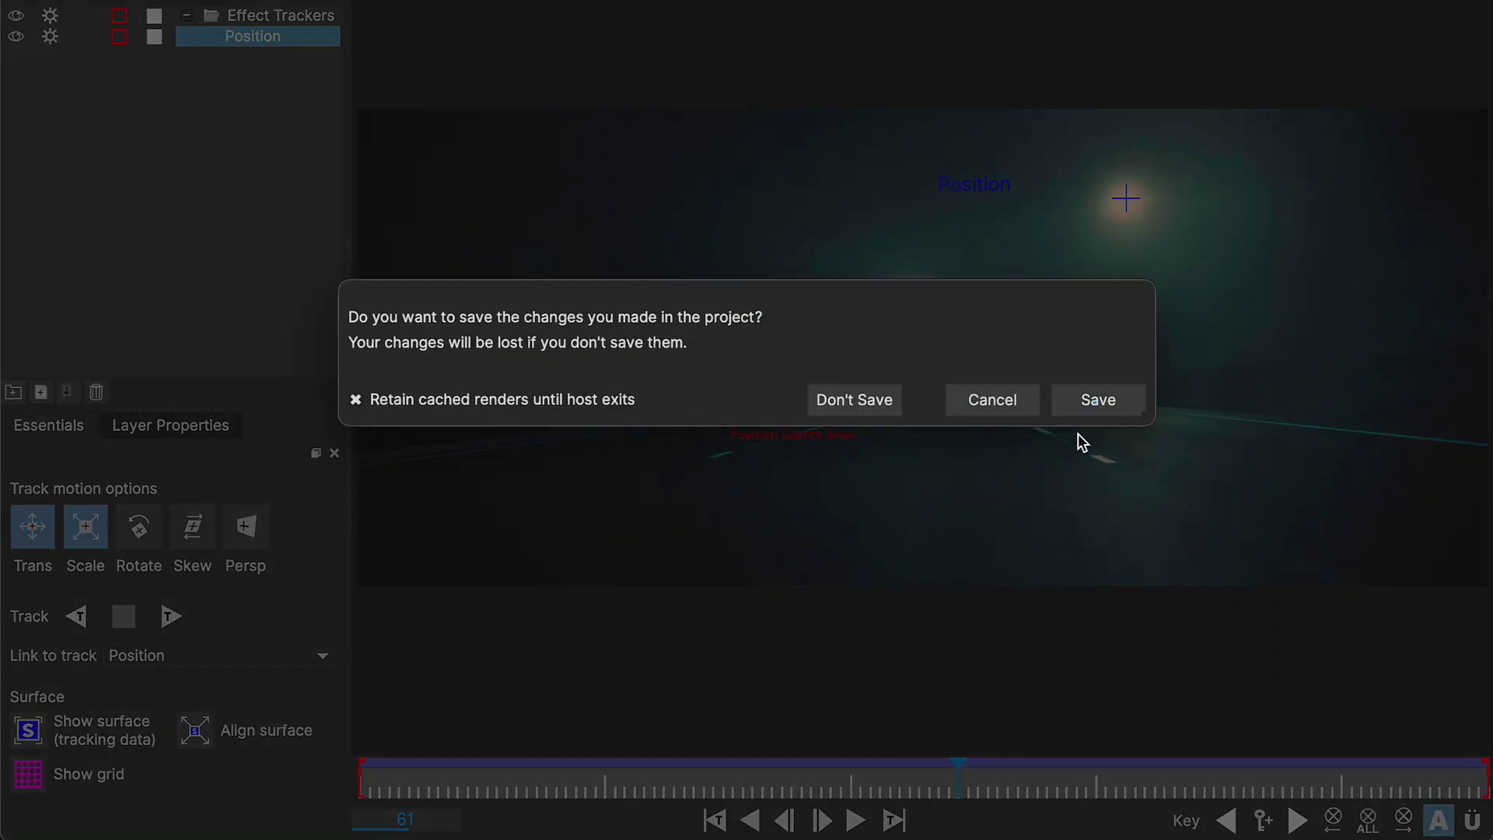
pyautogui.click(1095, 406)
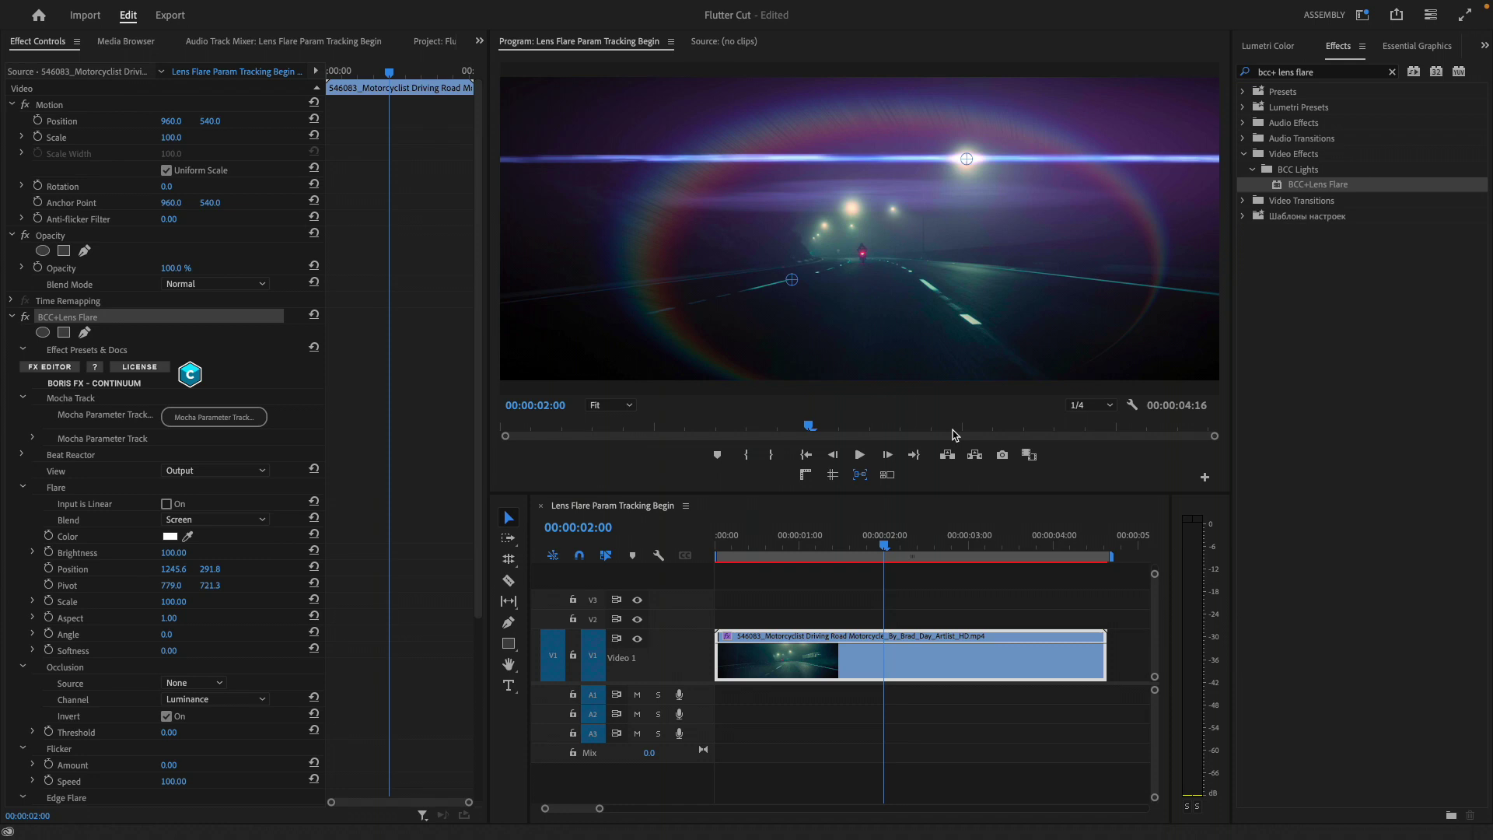
pyautogui.press('space')
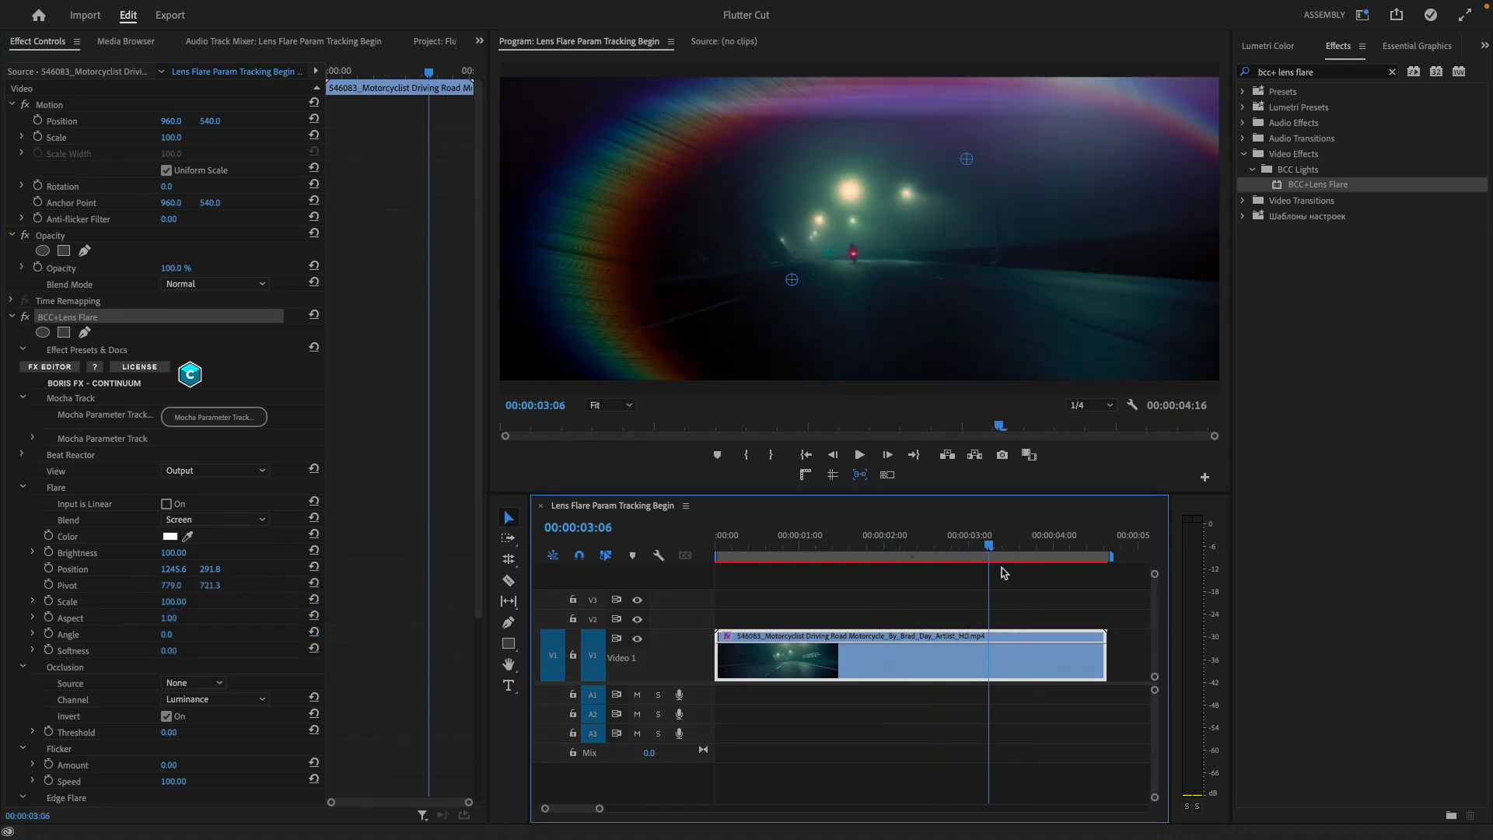
pyautogui.click(818, 551)
pyautogui.moveTo(818, 551)
pyautogui.mouseDown()
pyautogui.moveTo(957, 540)
pyautogui.moveTo(847, 543)
pyautogui.mouseUp()
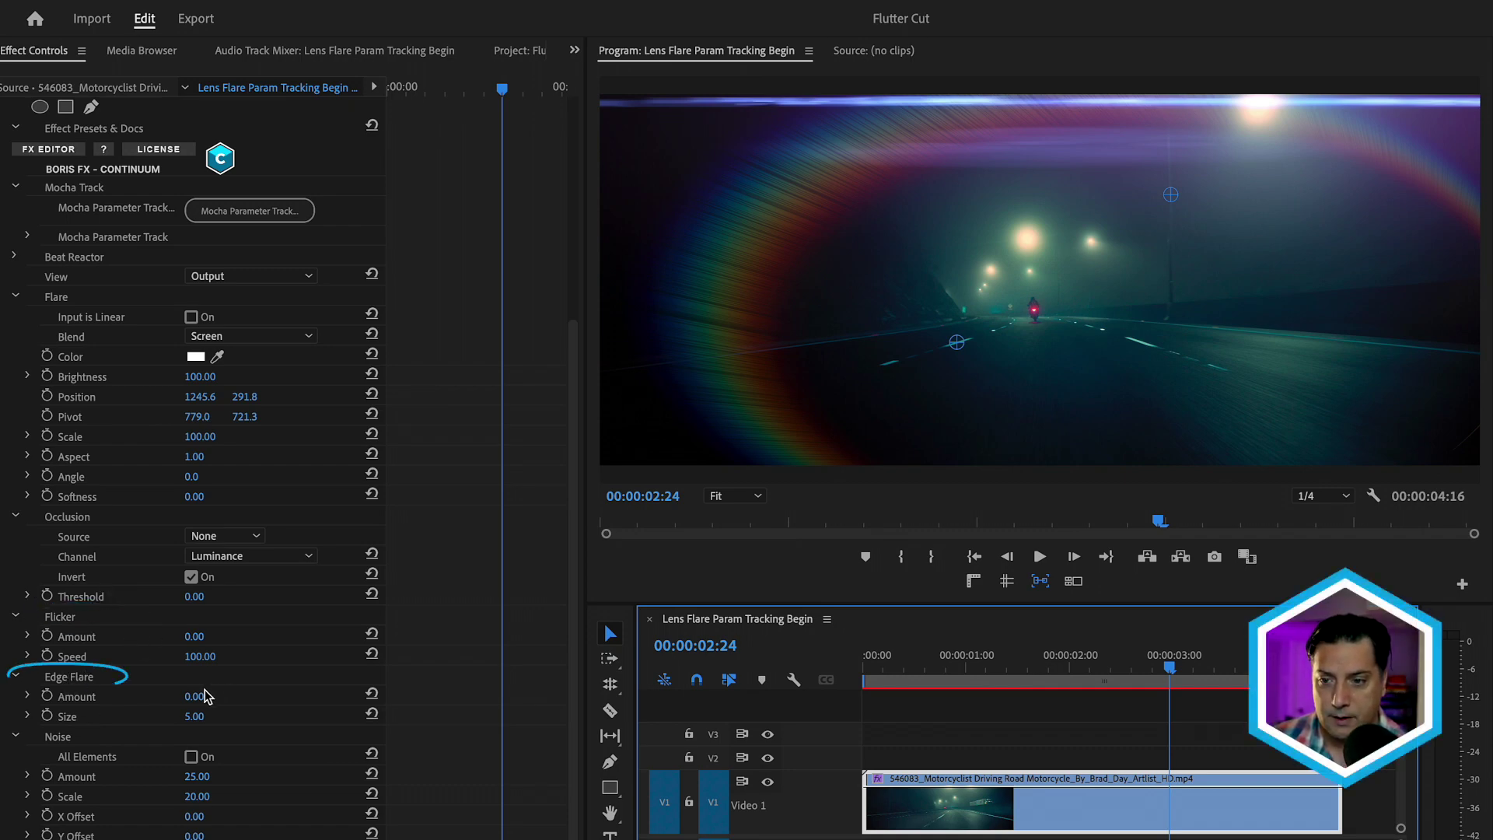
# Step: Raise Edge Flare Amount to 97 and Size to 25, then play the clip from the start
pyautogui.moveTo(193, 698)
pyautogui.mouseDown()
pyautogui.moveTo(221, 698)
pyautogui.moveTo(193, 695)
pyautogui.mouseUp()
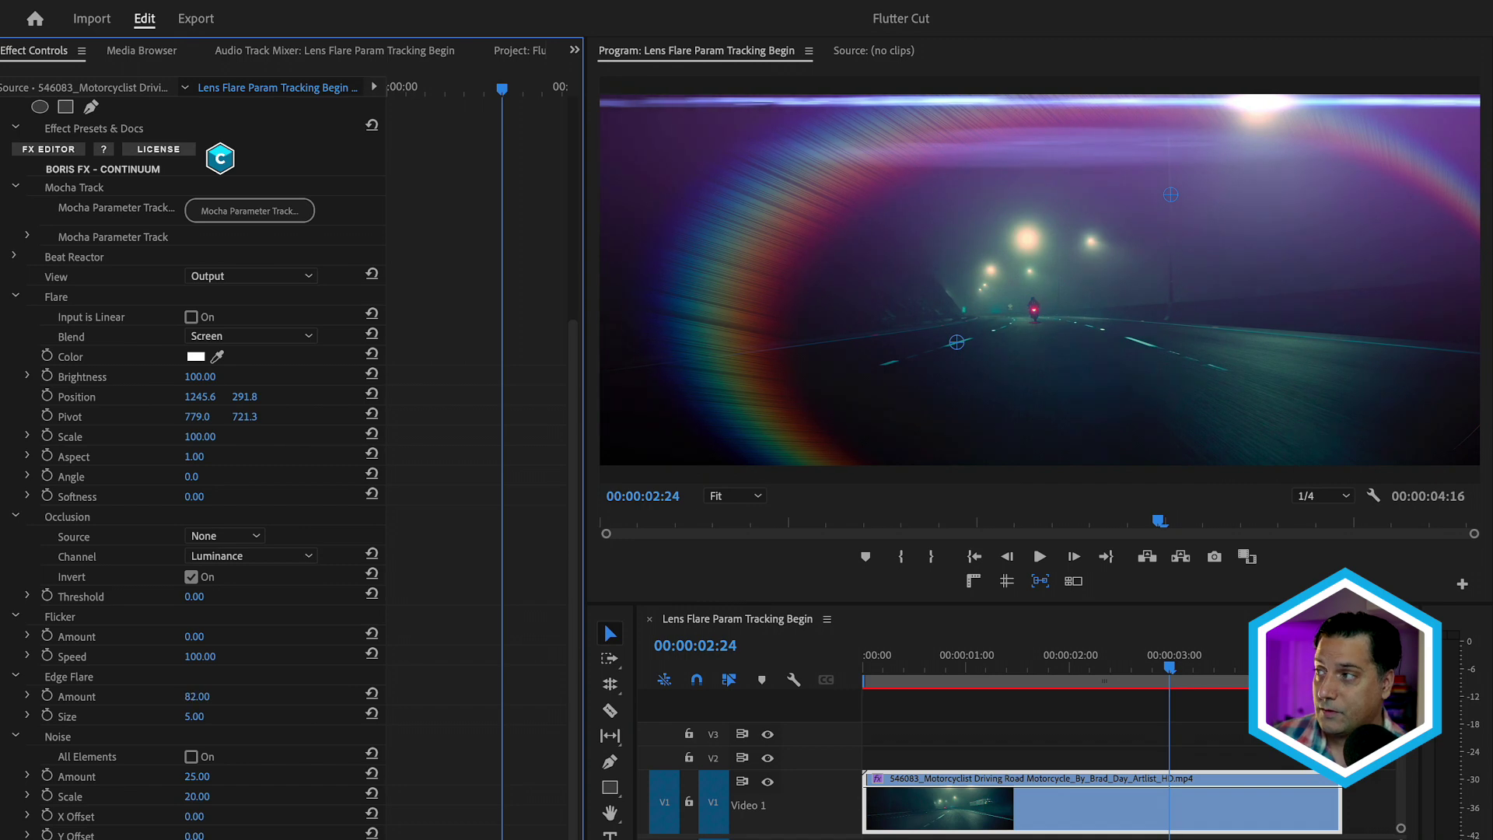
pyautogui.moveTo(197, 696); pyautogui.dragTo(209, 696)
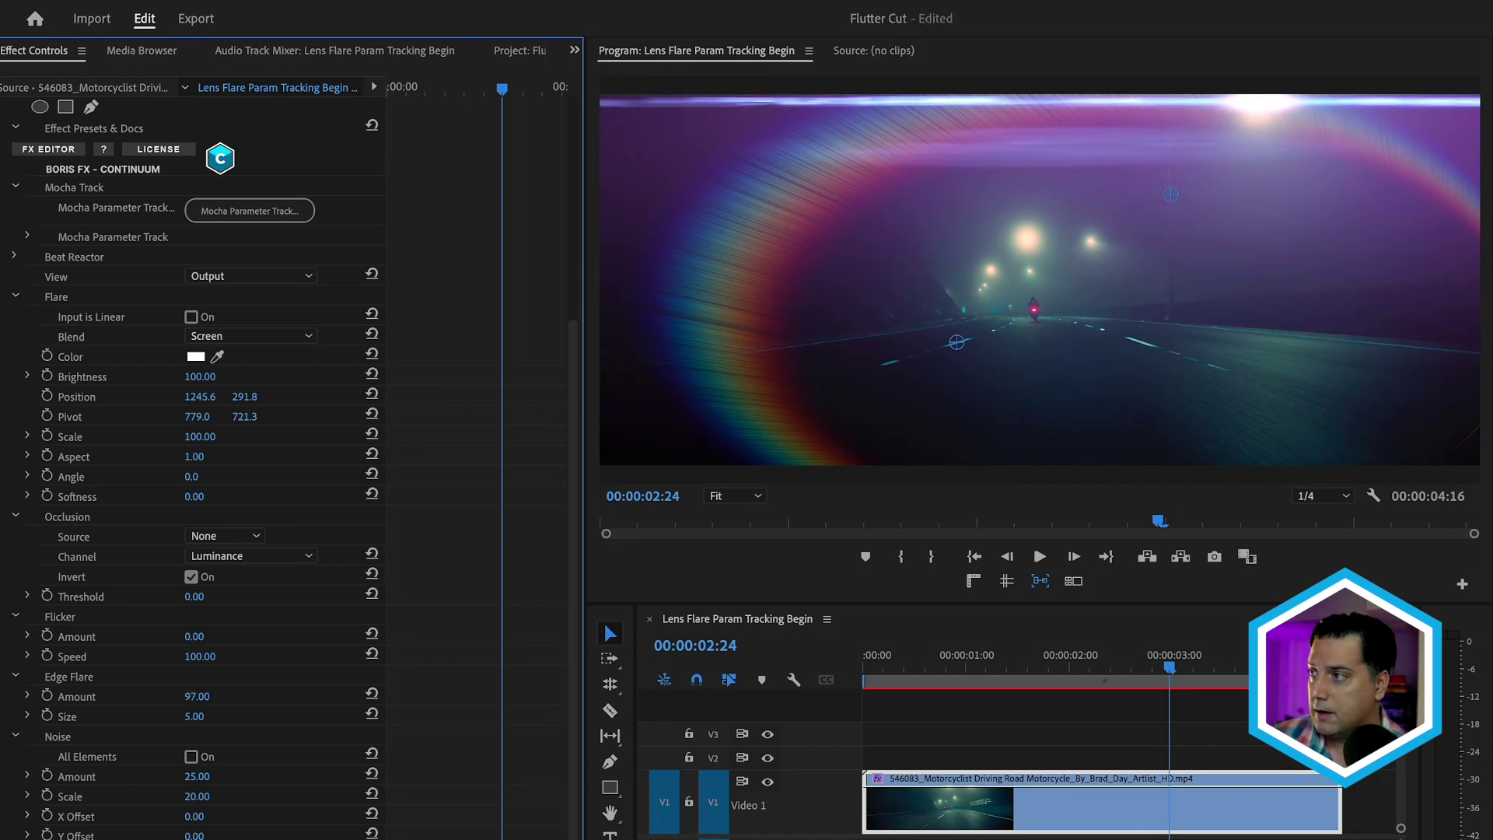
pyautogui.moveTo(193, 716); pyautogui.dragTo(210, 716)
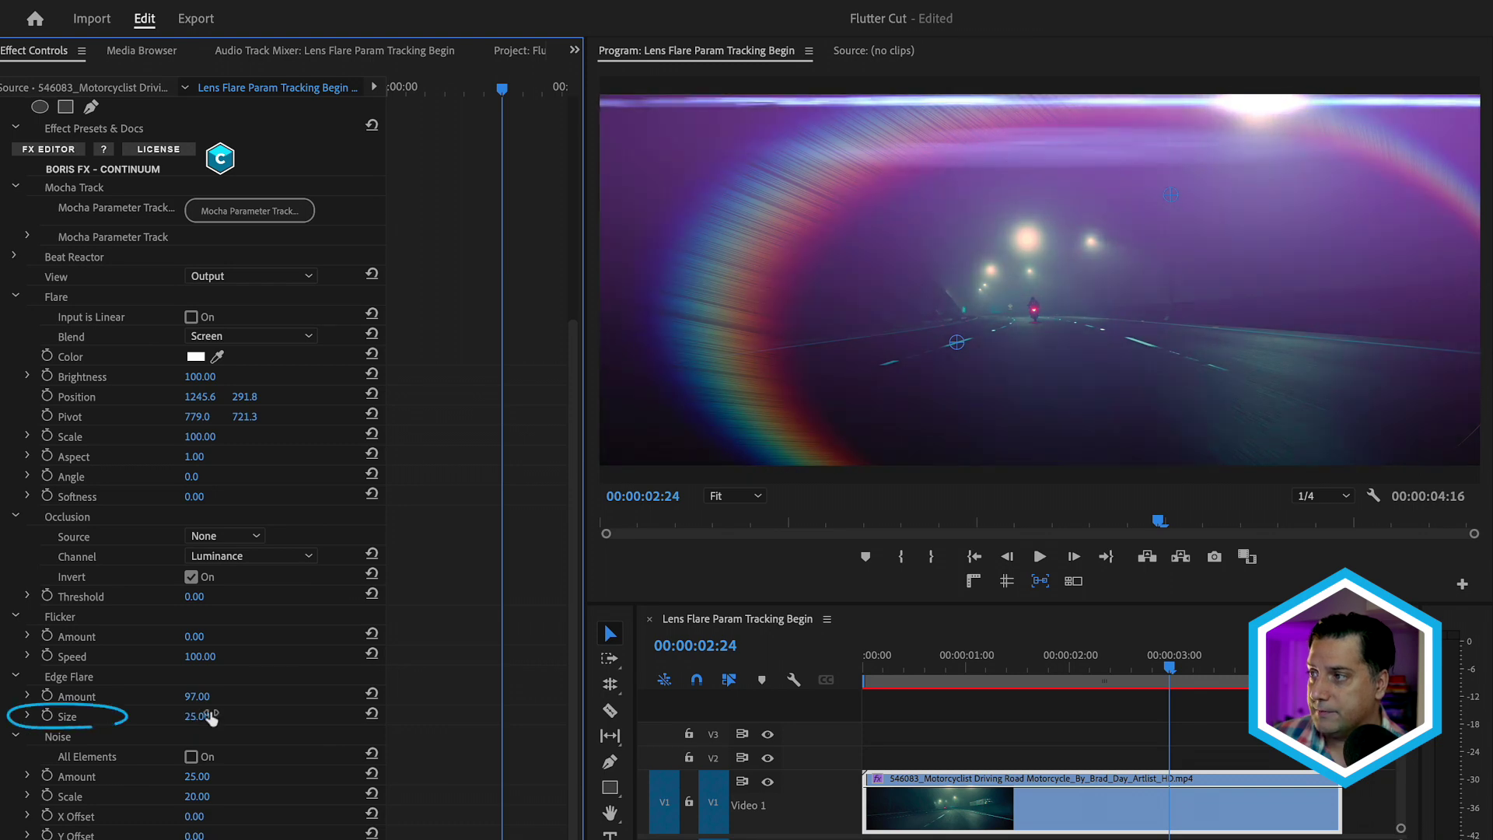
pyautogui.click(1169, 659)
pyautogui.press('Home')
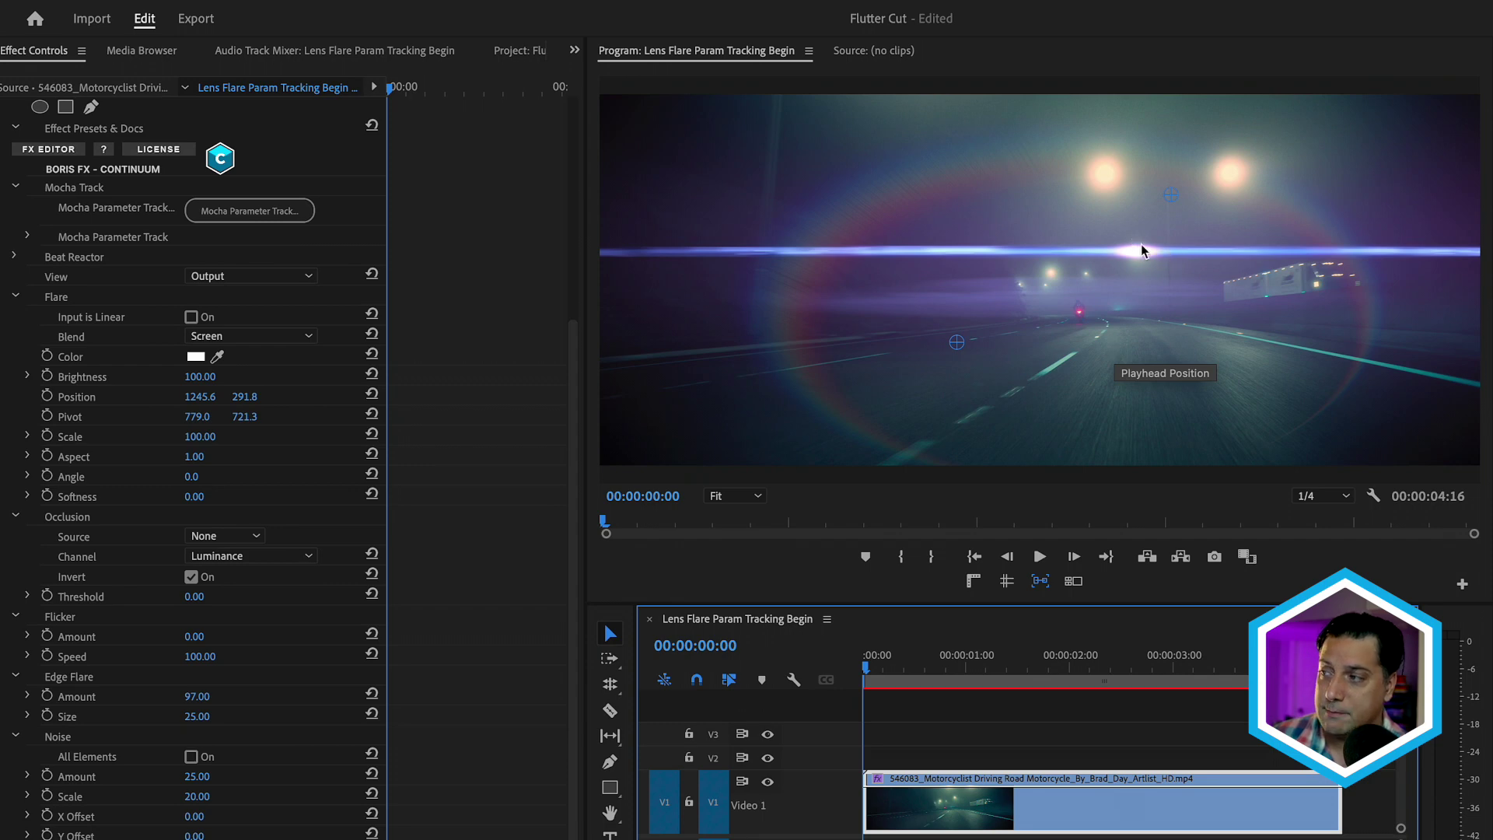
pyautogui.press('space')
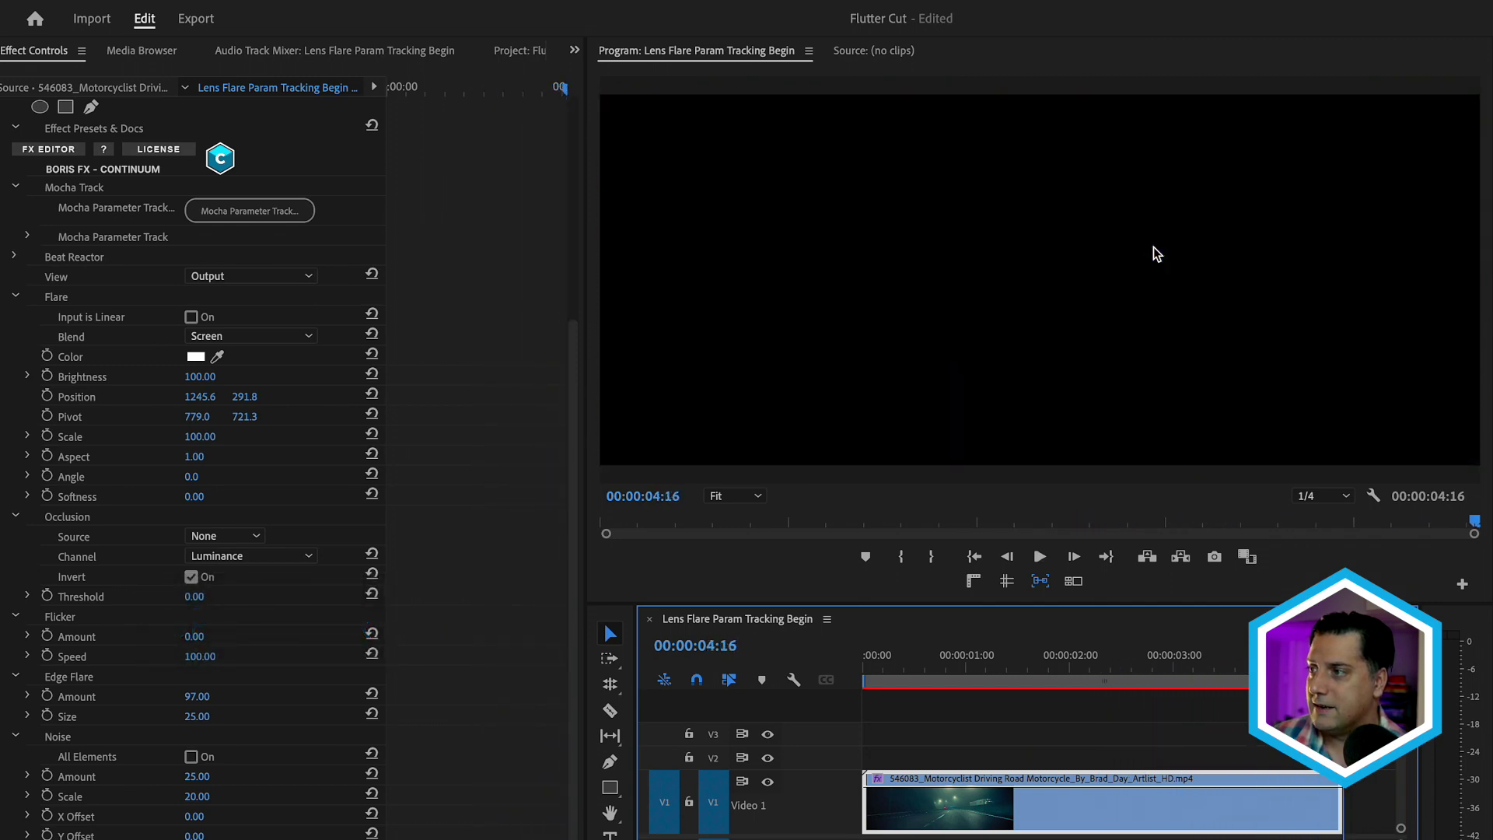
# Step: At 00:00:02:02, set the BCC+Lens Flare colour to pale yellow (FDFDD3)
pyautogui.click(1075, 686)
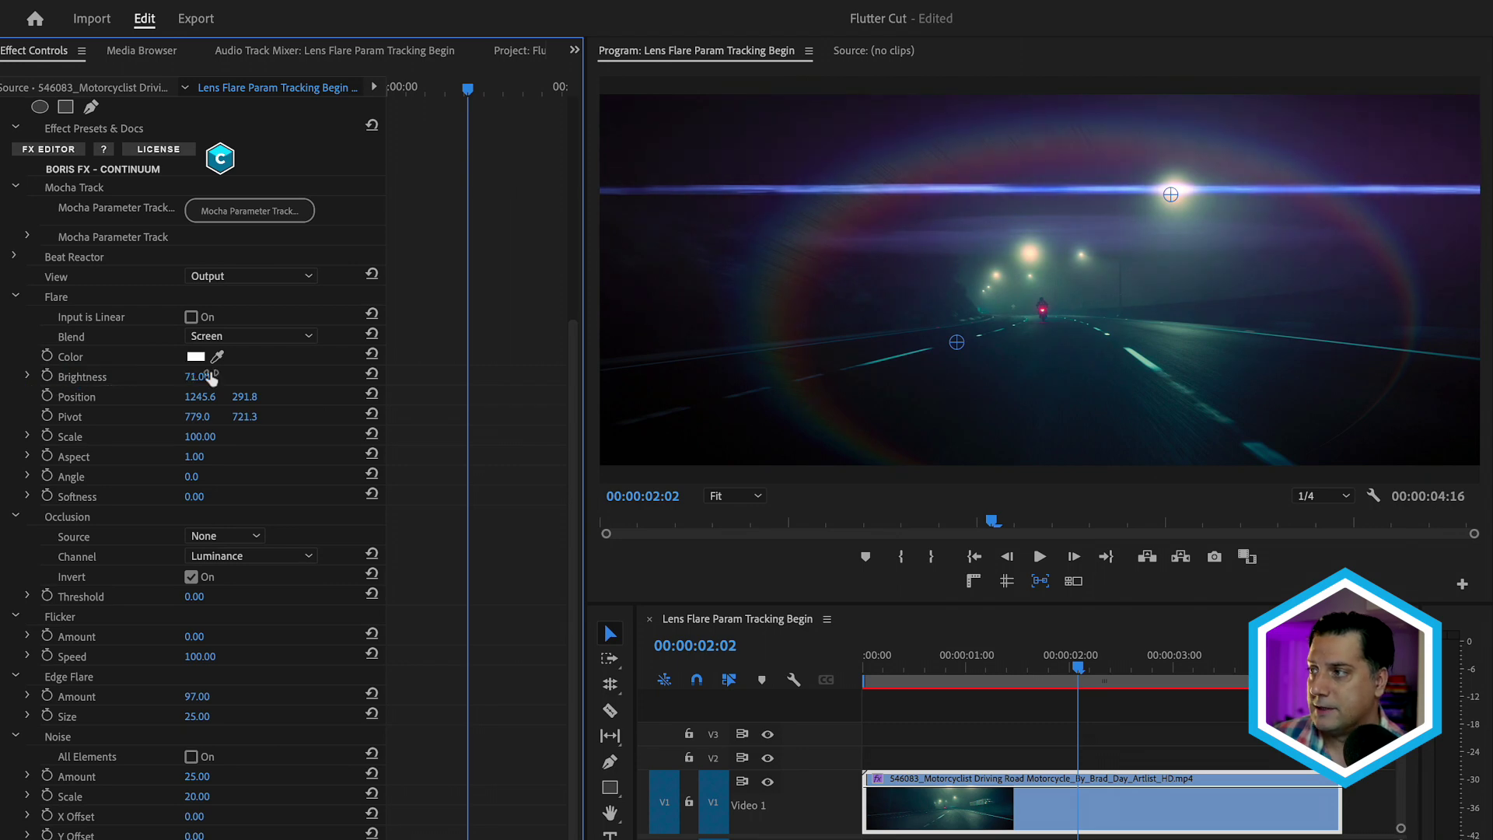
pyautogui.click(195, 358)
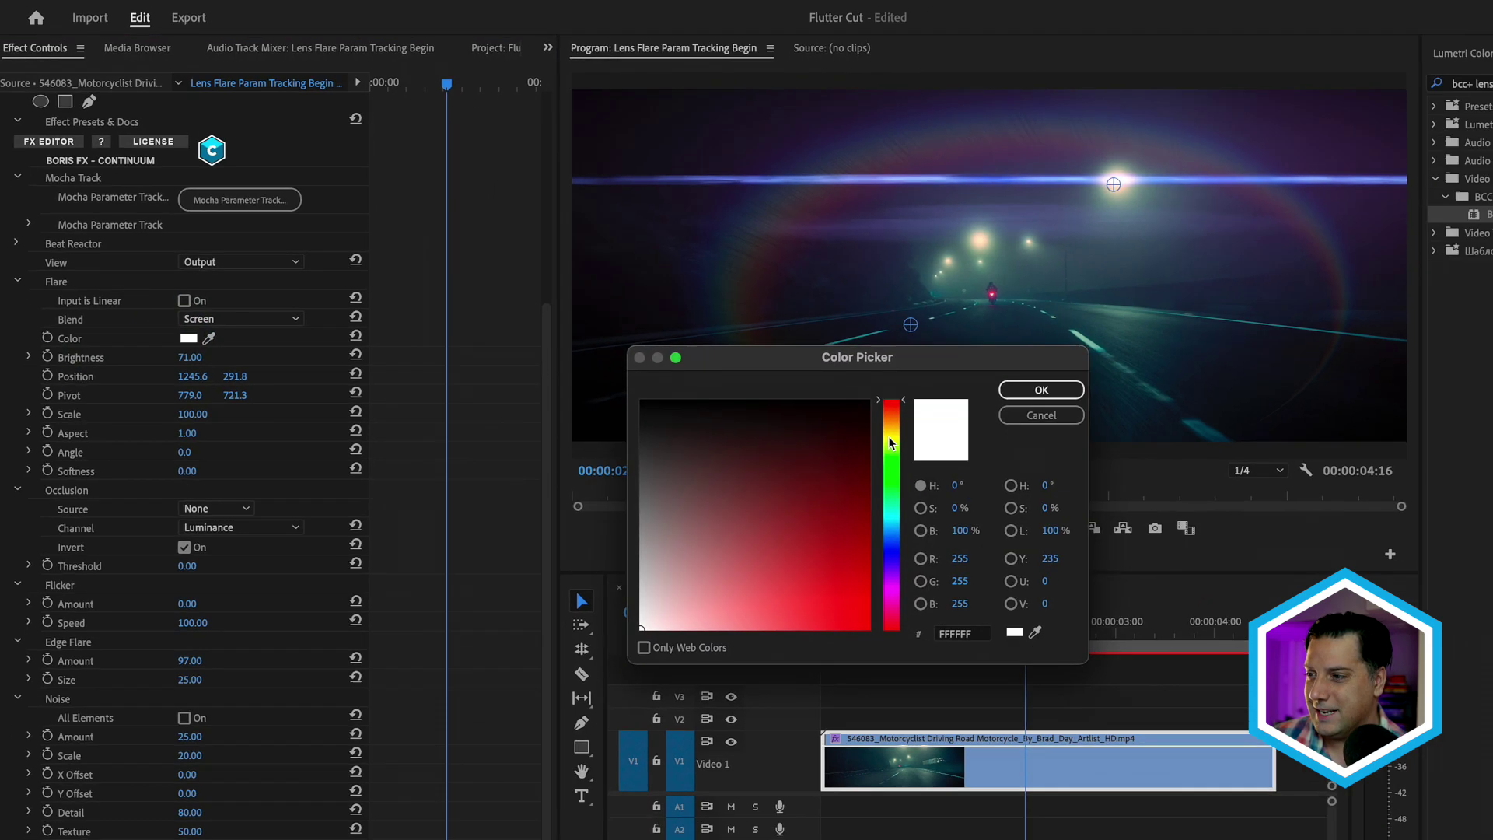
pyautogui.click(936, 461)
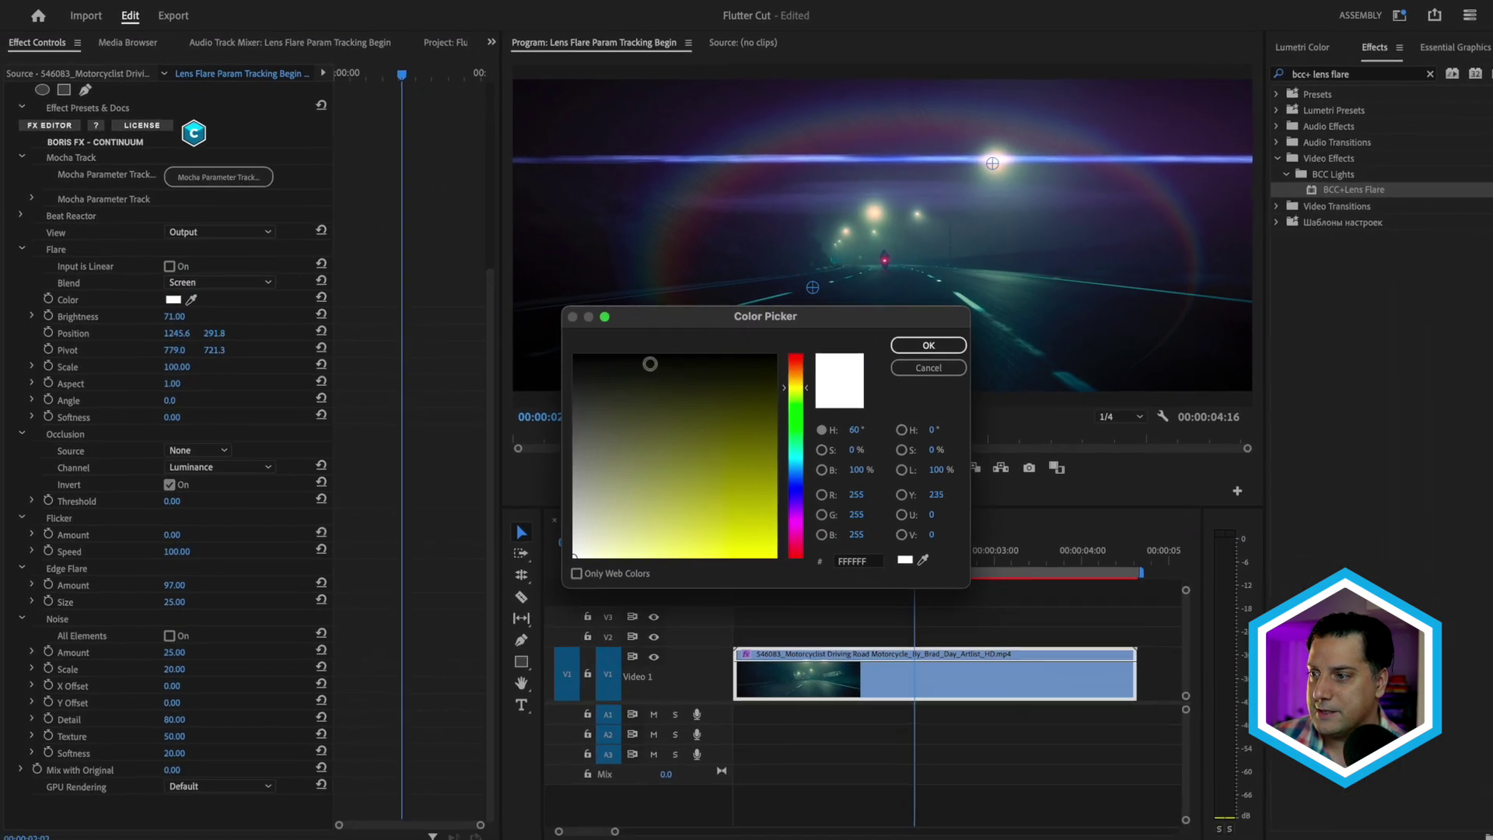
pyautogui.click(598, 531)
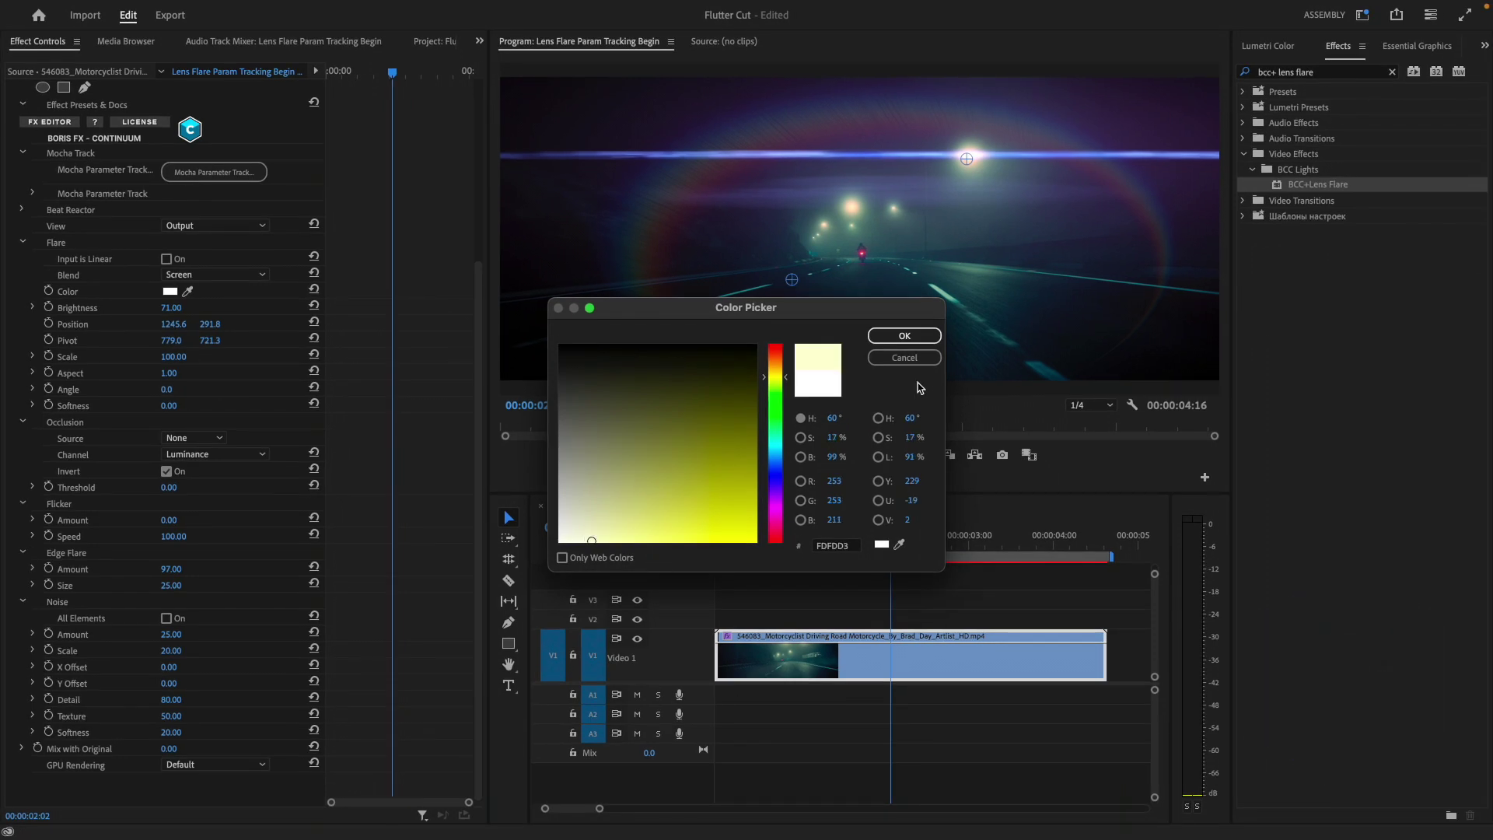
pyautogui.click(905, 336)
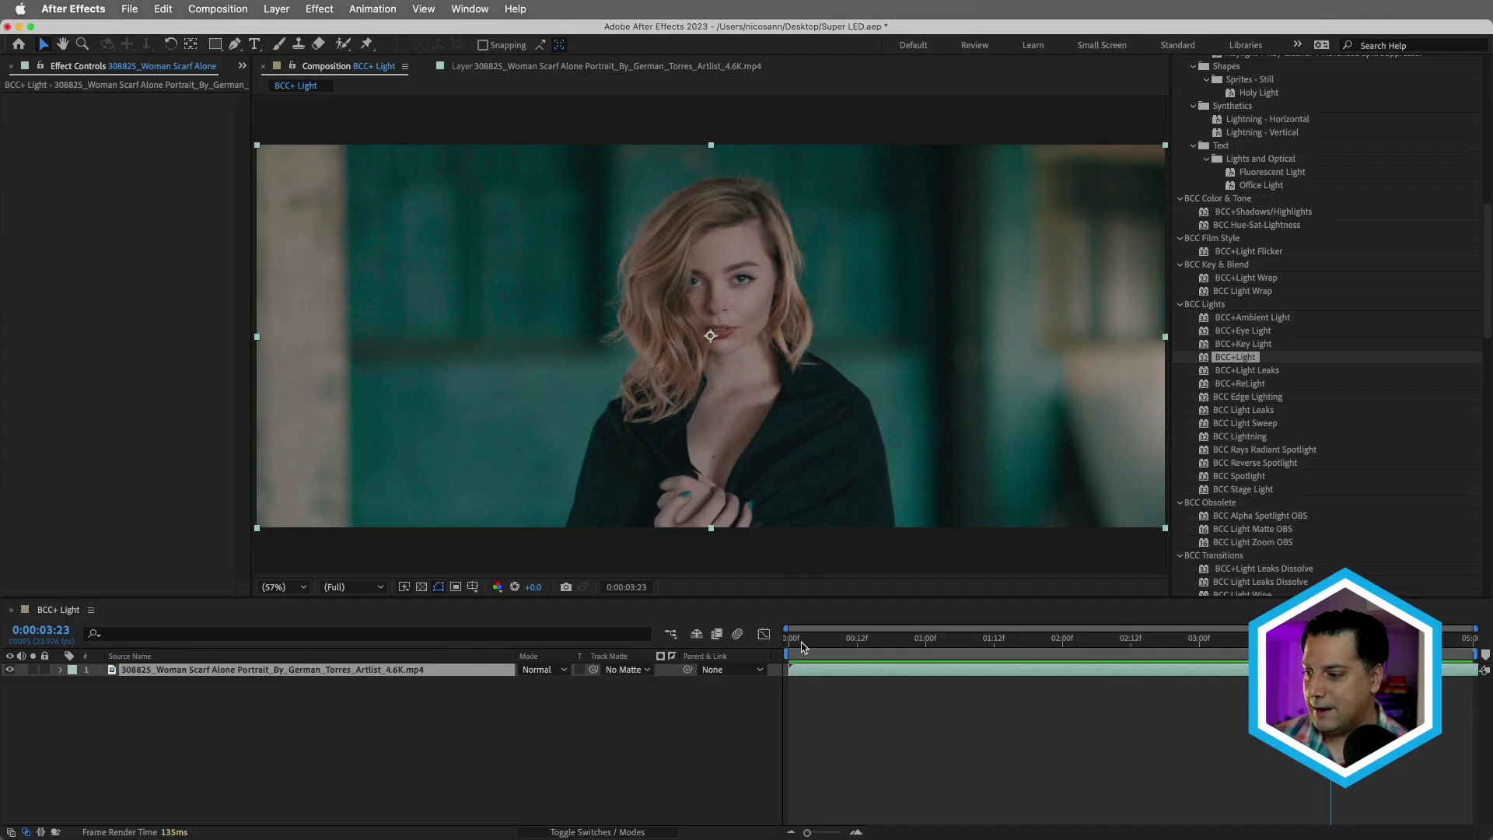
# Step: Preview the portrait clip, stopping at 1:07, and drag BCC+Light onto it
pyautogui.click(772, 654)
pyautogui.press('space')
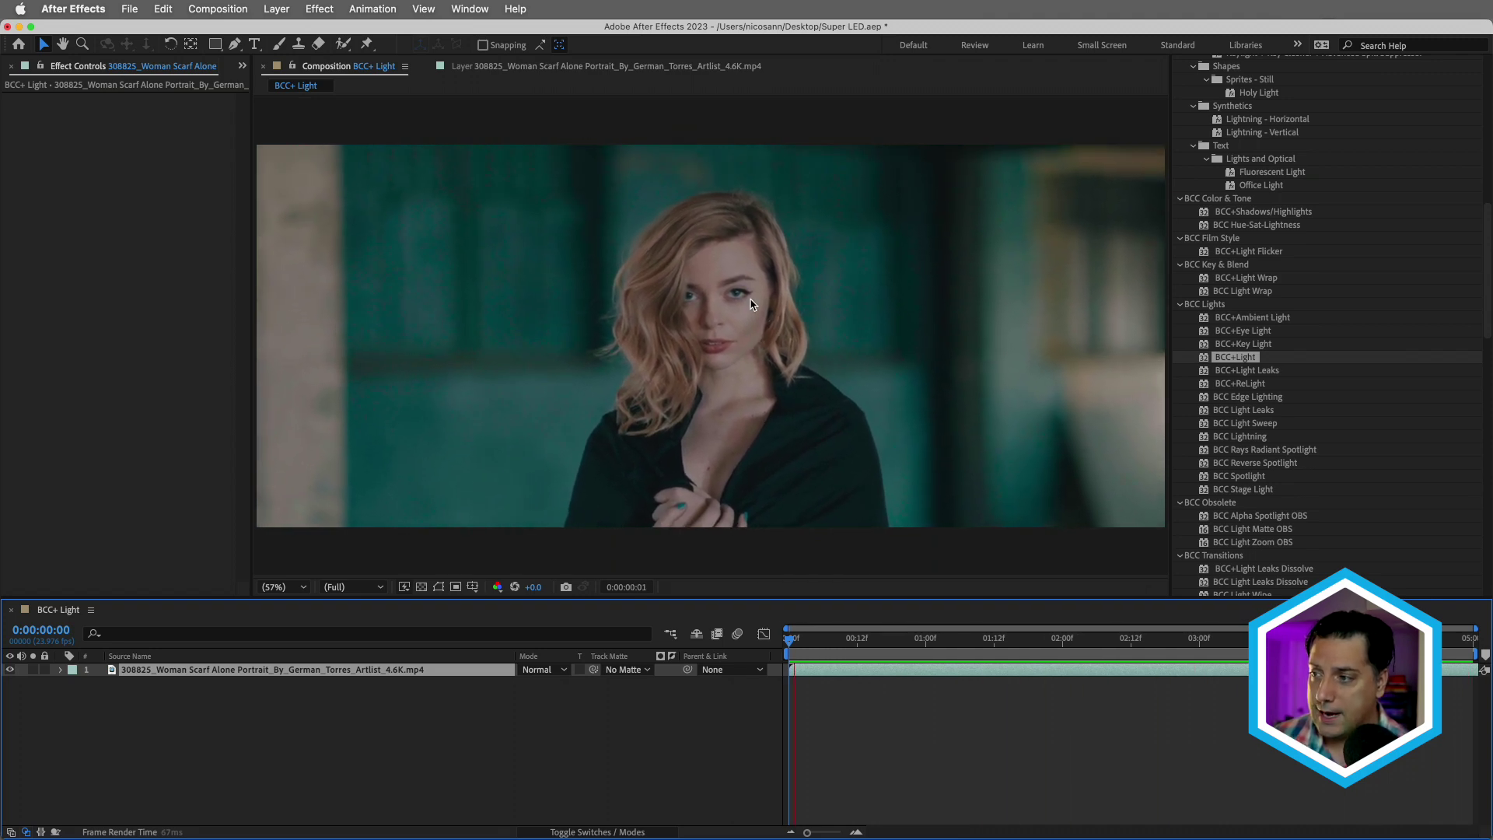
pyautogui.press('space')
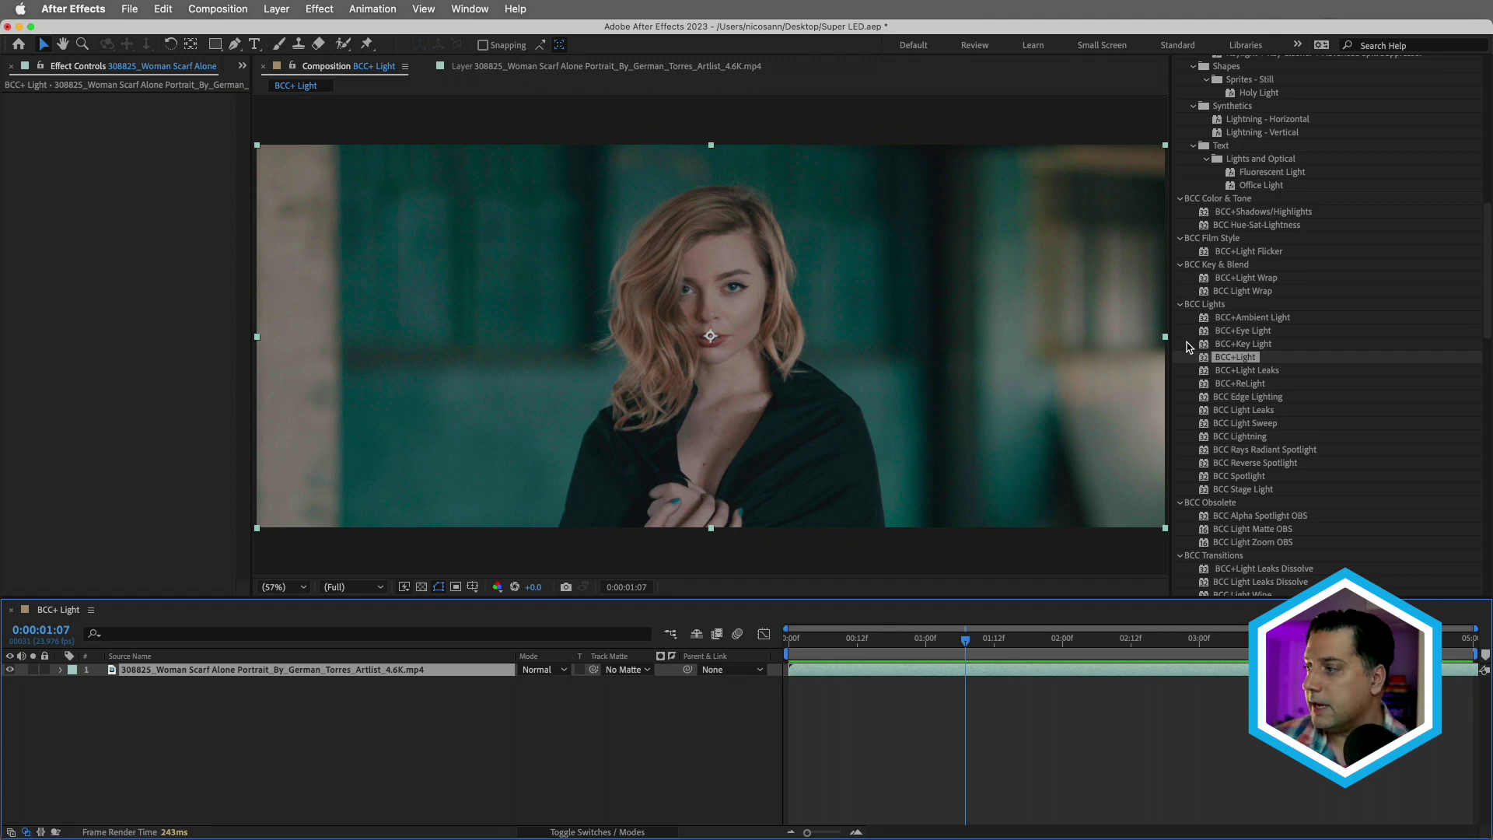
pyautogui.moveTo(1205, 361); pyautogui.dragTo(941, 358)
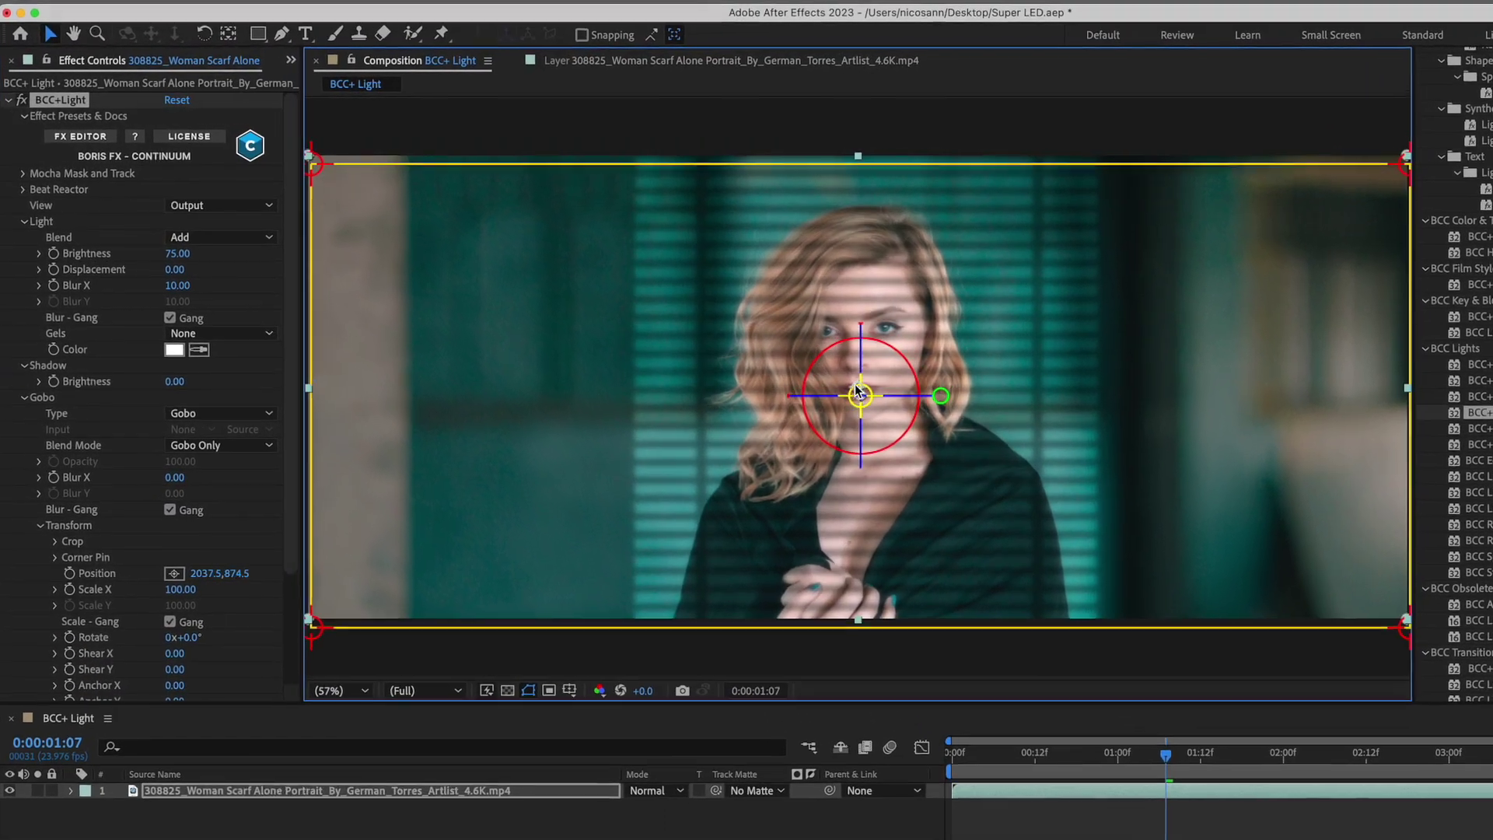
# Step: Centre the light on her face, pin its four corners into a trapezoid, and open FX Editor
pyautogui.moveTo(858, 390); pyautogui.dragTo(906, 398)
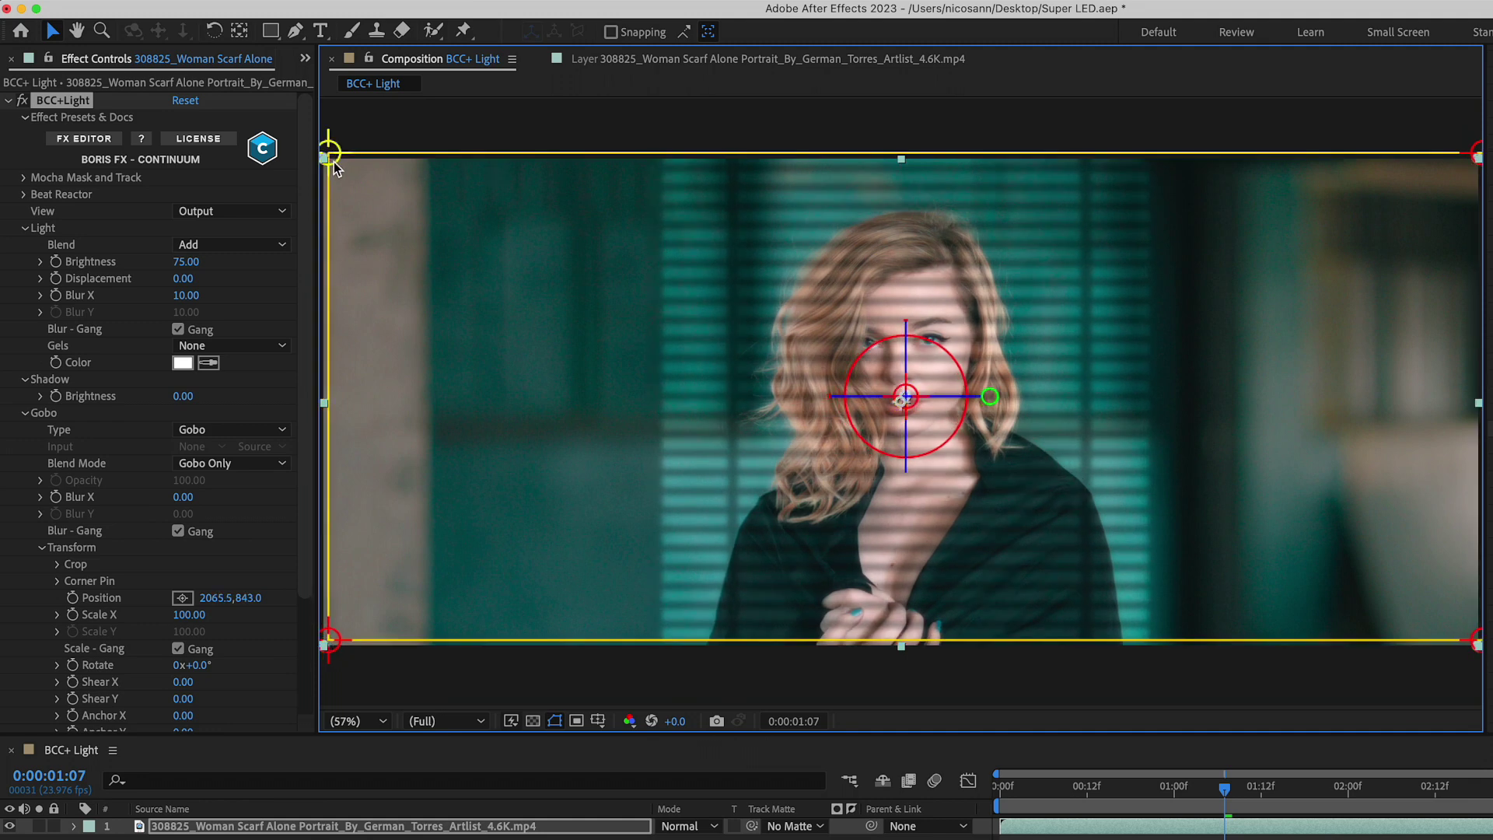
pyautogui.moveTo(333, 159); pyautogui.dragTo(507, 210)
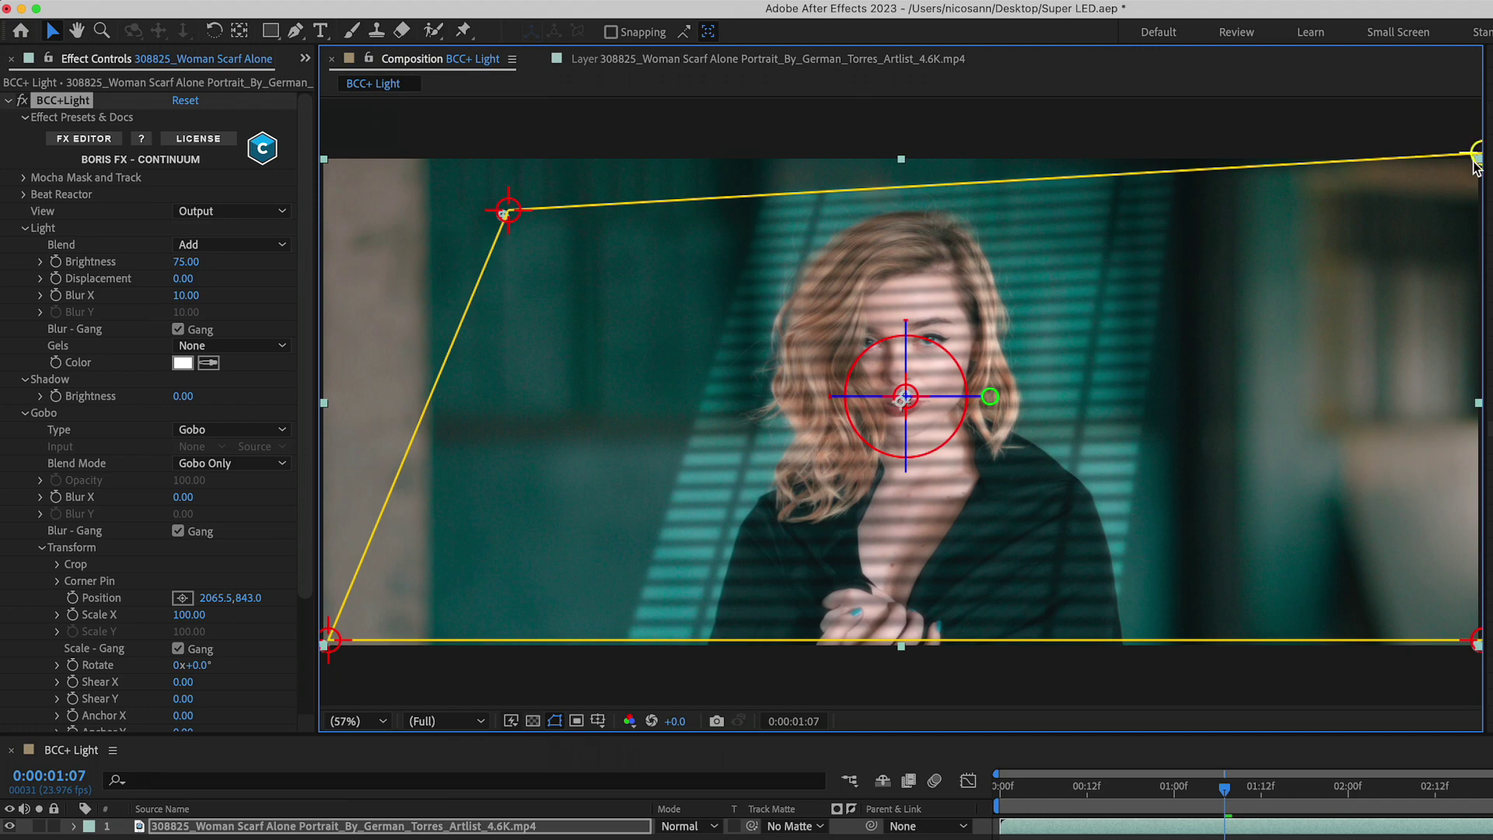
pyautogui.moveTo(1475, 163); pyautogui.dragTo(1205, 223)
pyautogui.moveTo(330, 638); pyautogui.dragTo(378, 630)
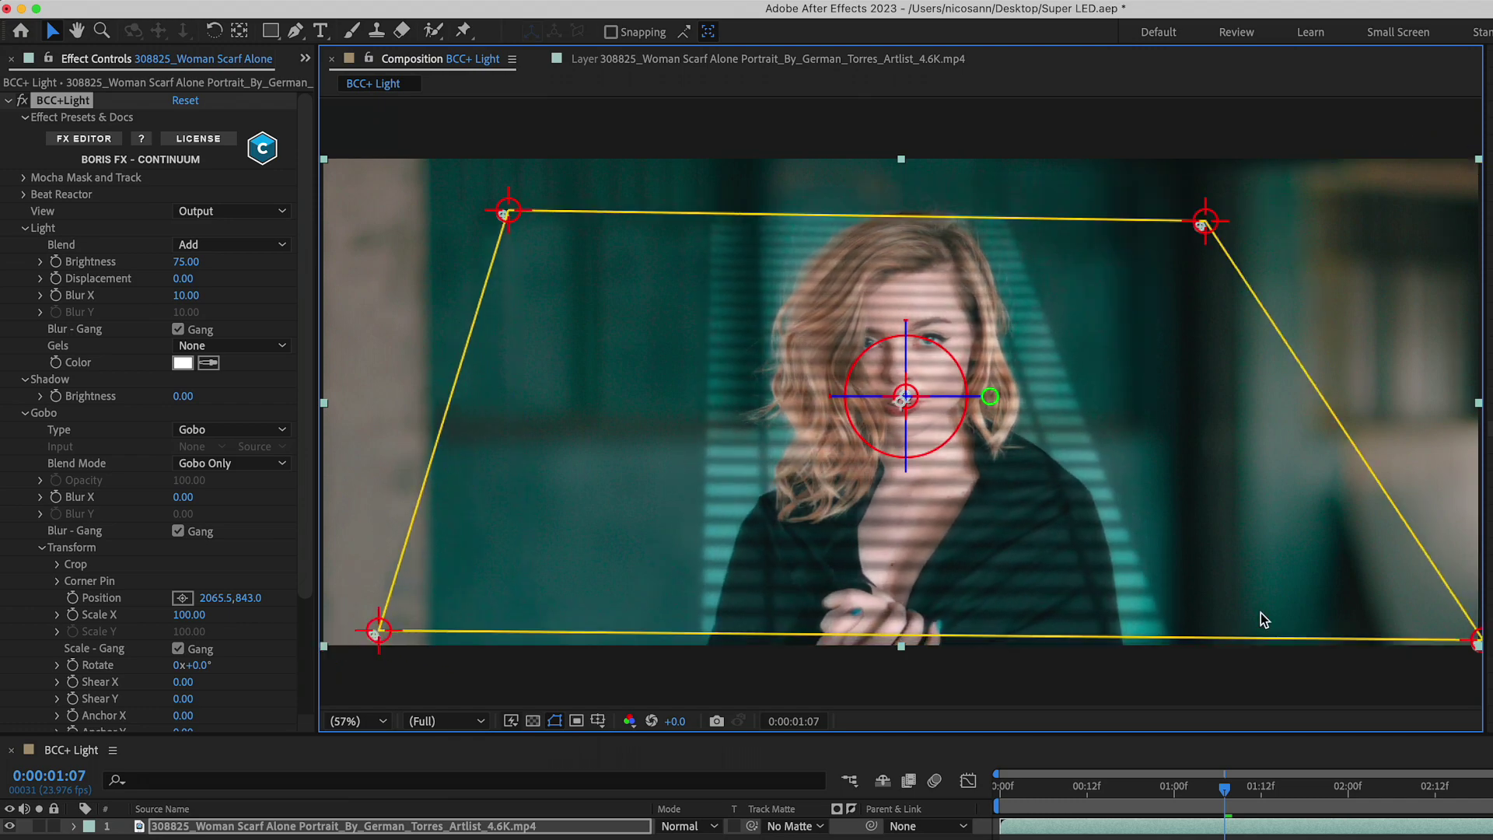
pyautogui.moveTo(1473, 644); pyautogui.dragTo(1343, 623)
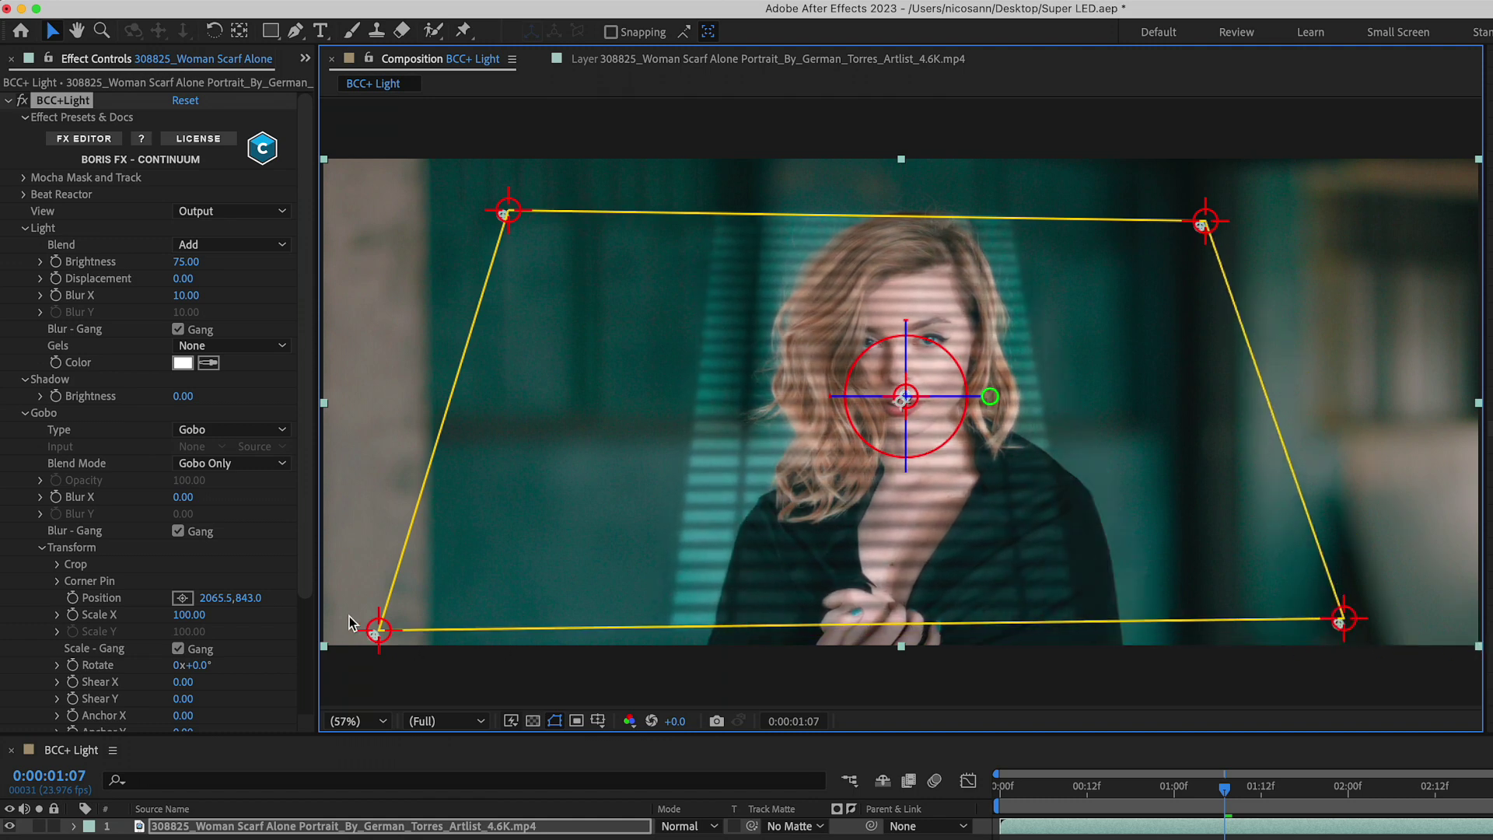
pyautogui.moveTo(375, 632); pyautogui.dragTo(410, 620)
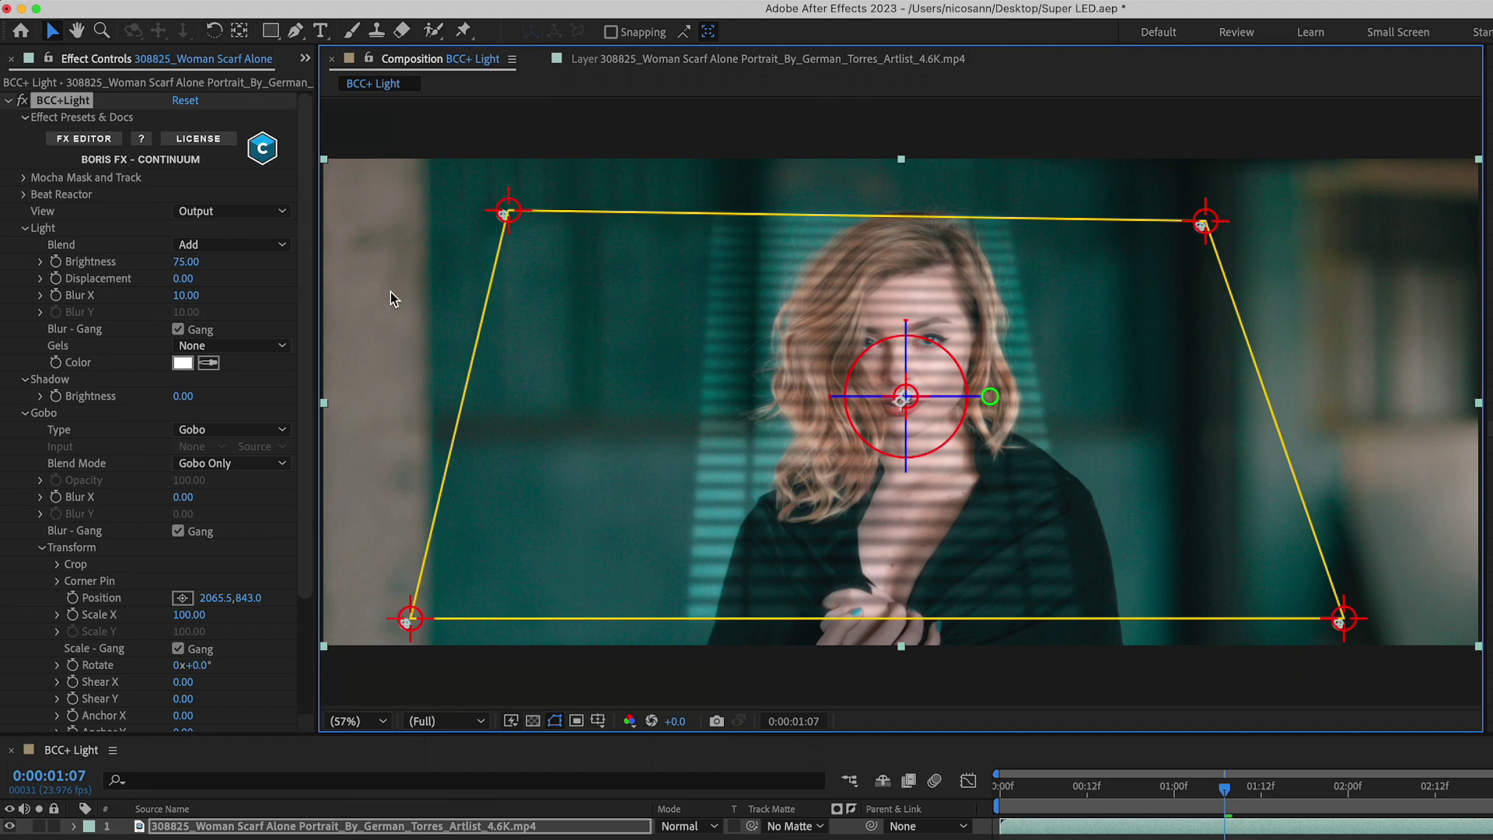
pyautogui.click(101, 140)
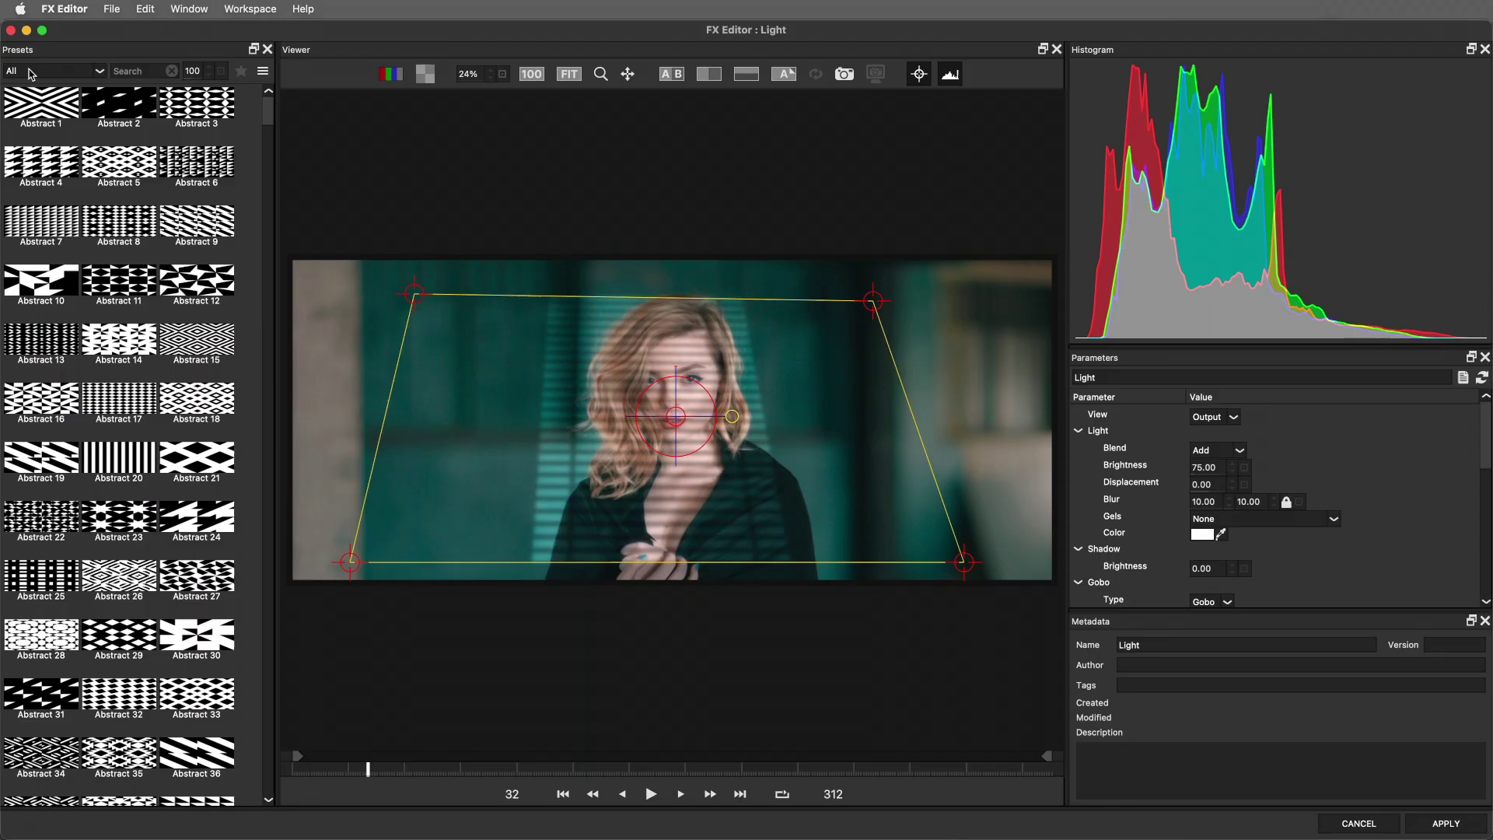
# Step: Load the Hessian 2 gobo preset from the New category and nudge the light slightly
pyautogui.click(31, 73)
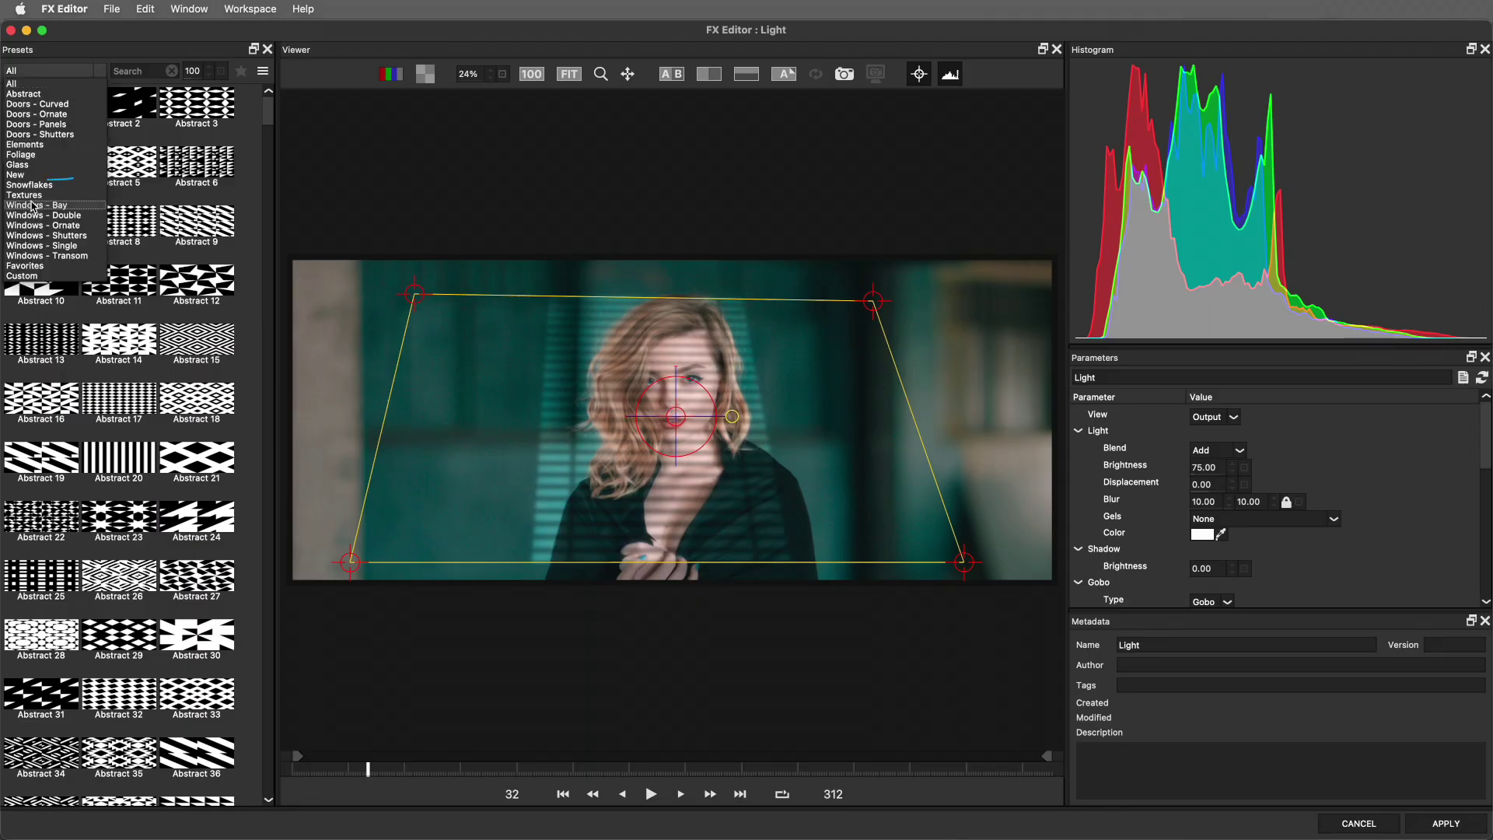
pyautogui.click(25, 175)
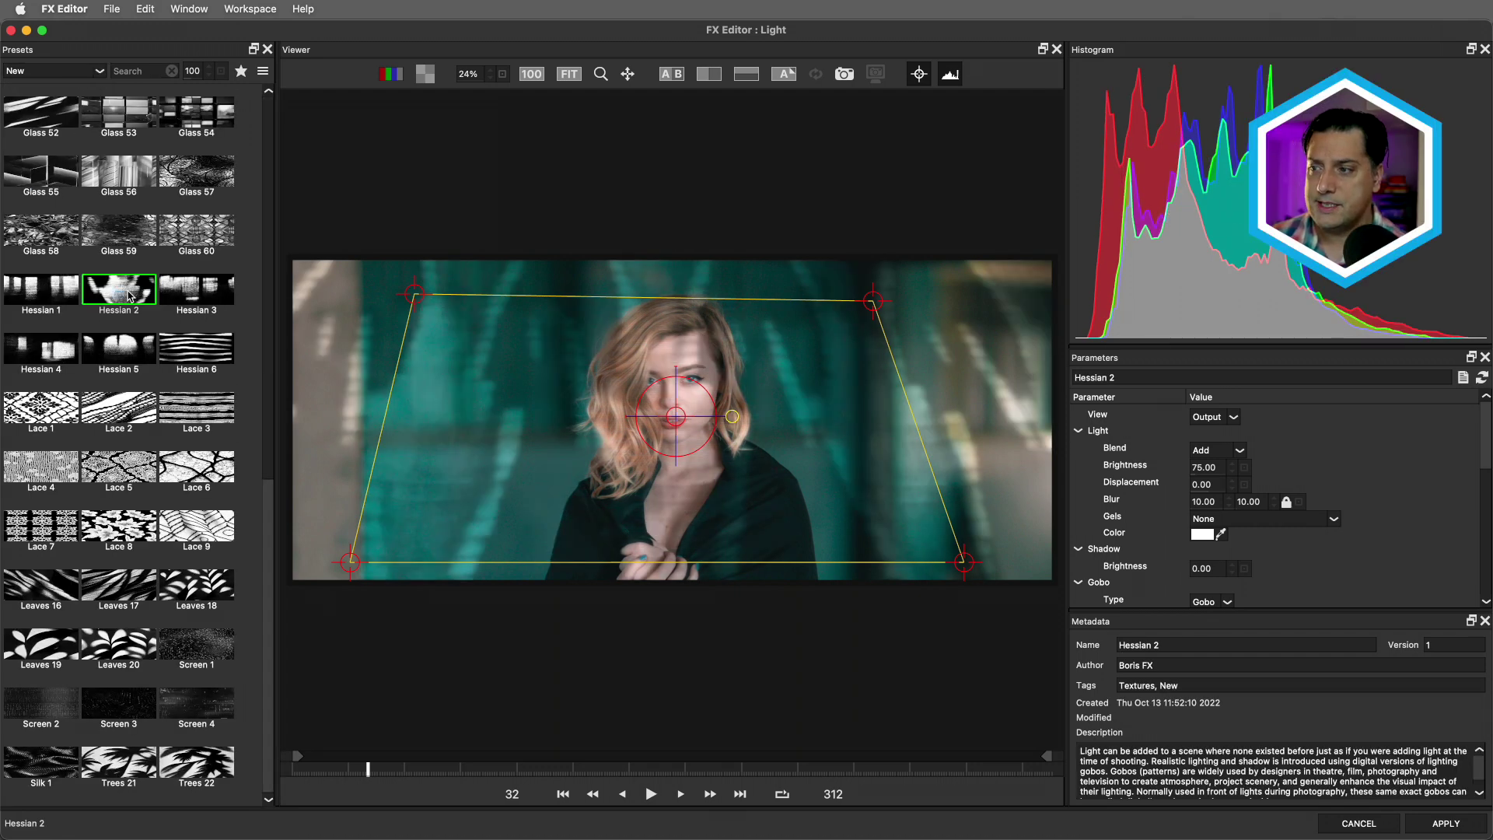
pyautogui.click(118, 292)
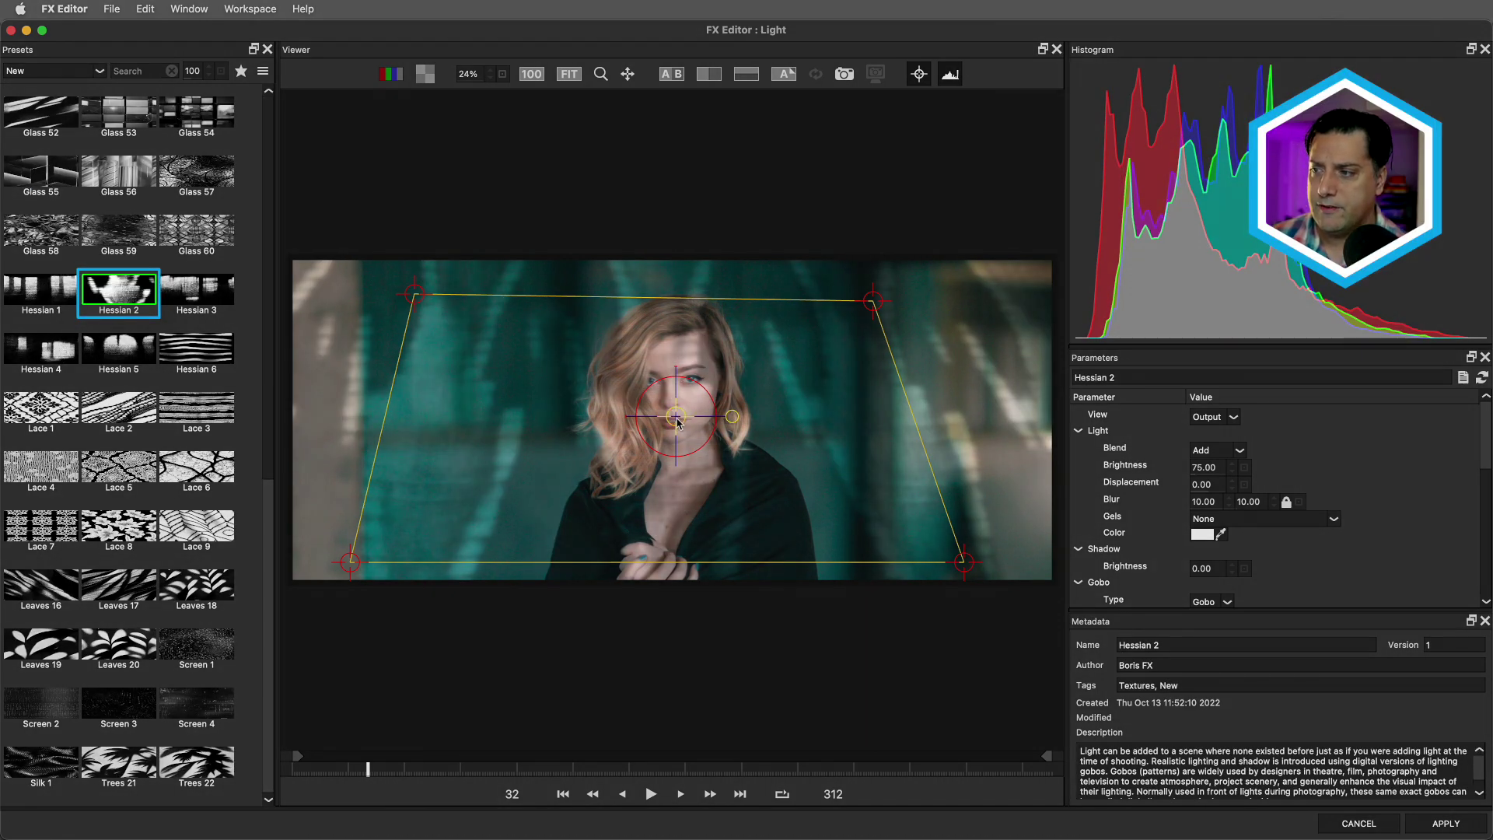
pyautogui.moveTo(675, 418); pyautogui.dragTo(679, 422)
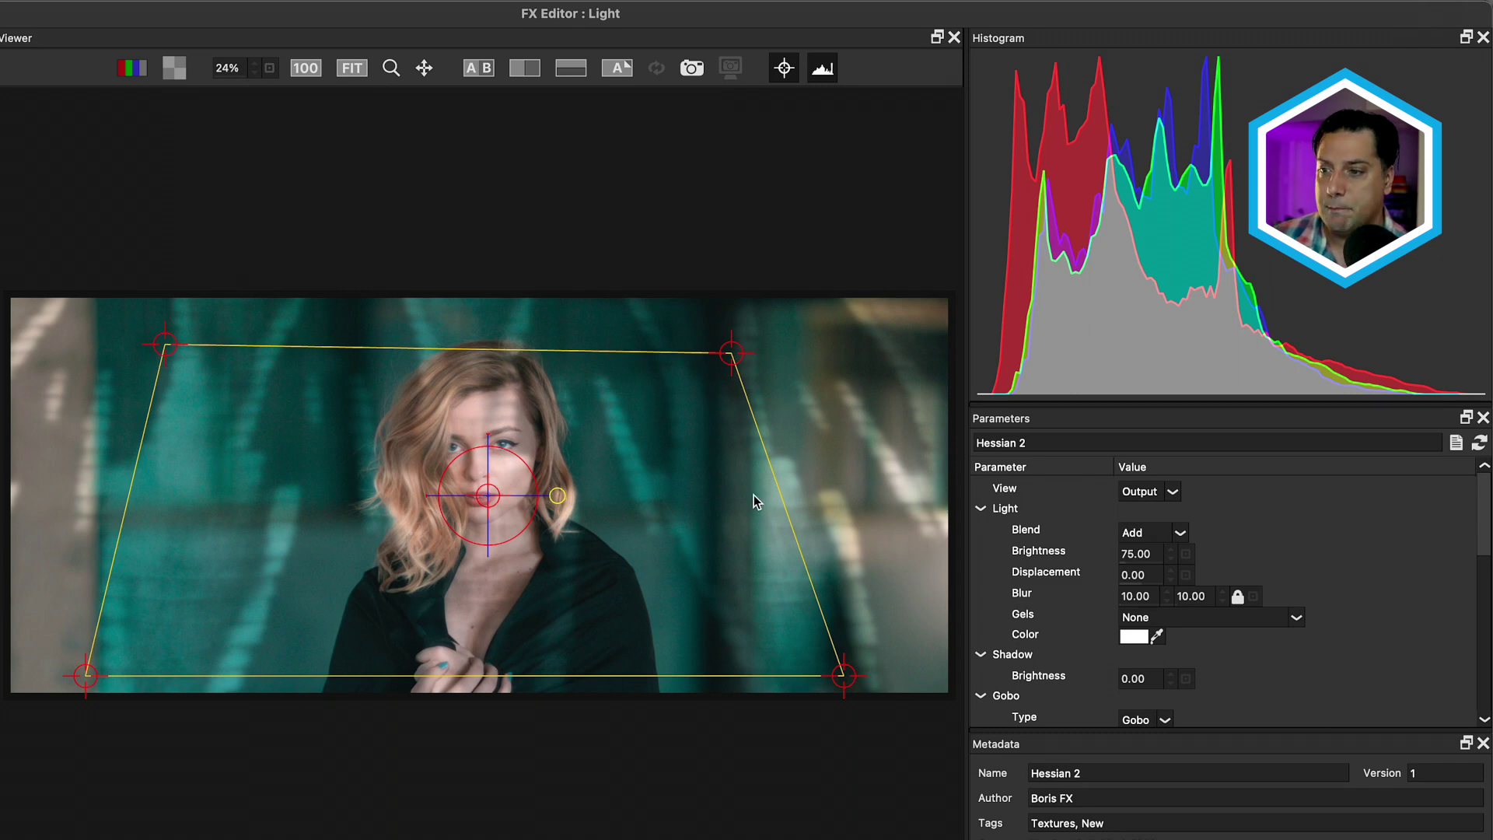
# Step: Set the gobo Edge Mode to Transparent and shift the pattern slightly
pyautogui.scroll(-5, 1039, 633)
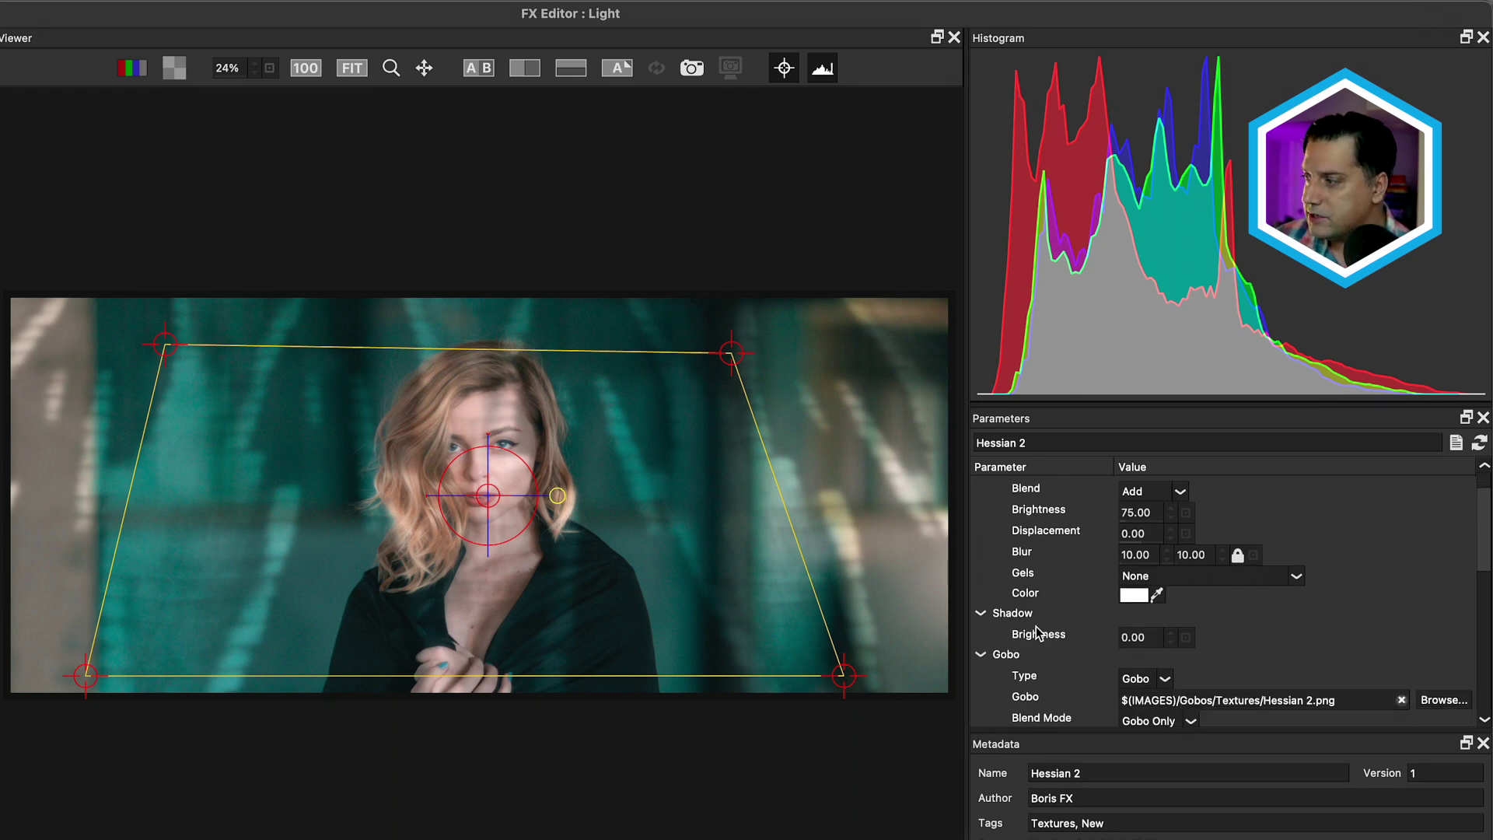
pyautogui.scroll(-5, 1038, 634)
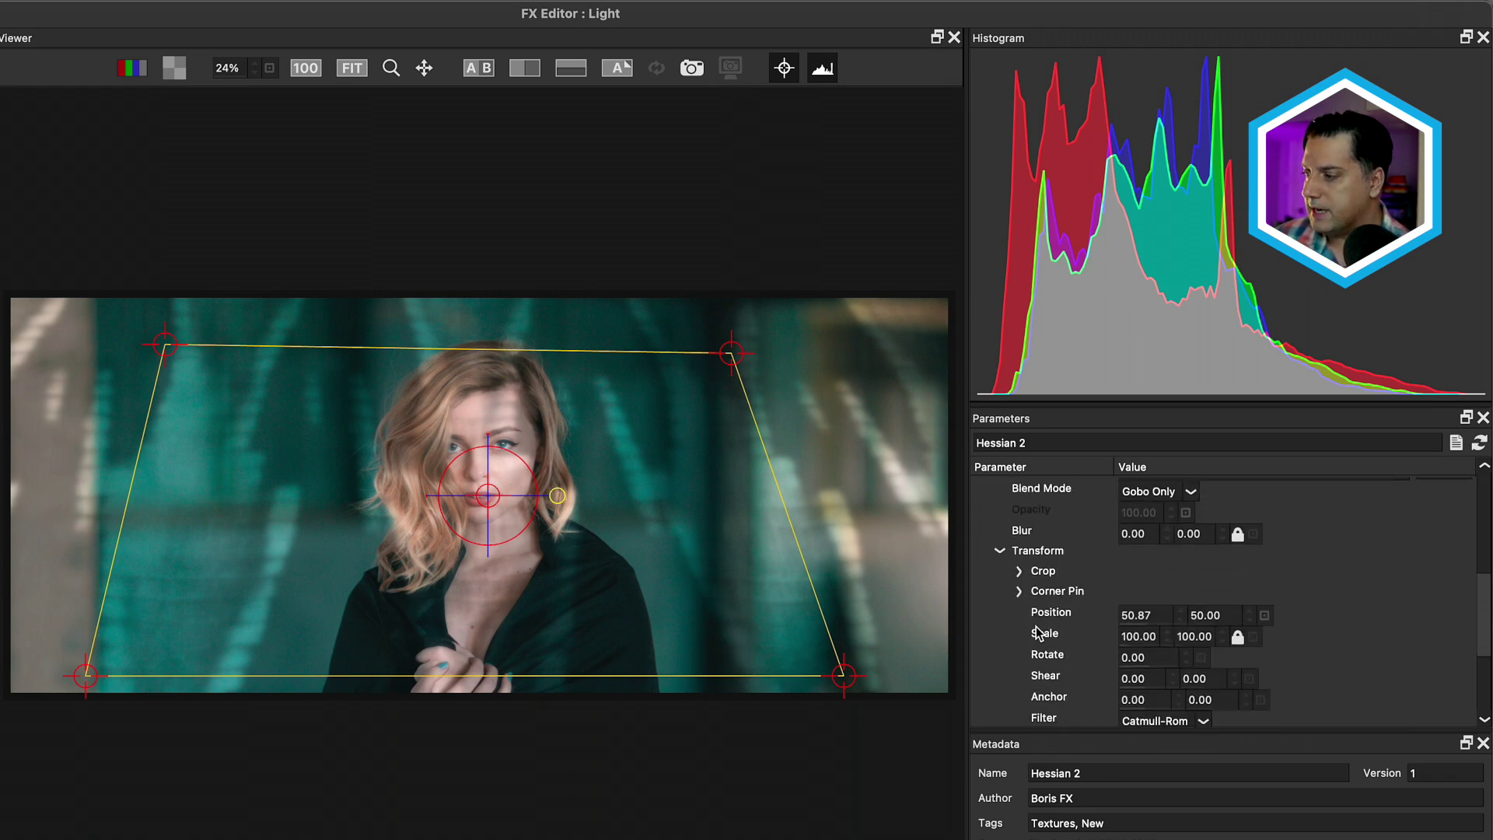
pyautogui.click(1161, 661)
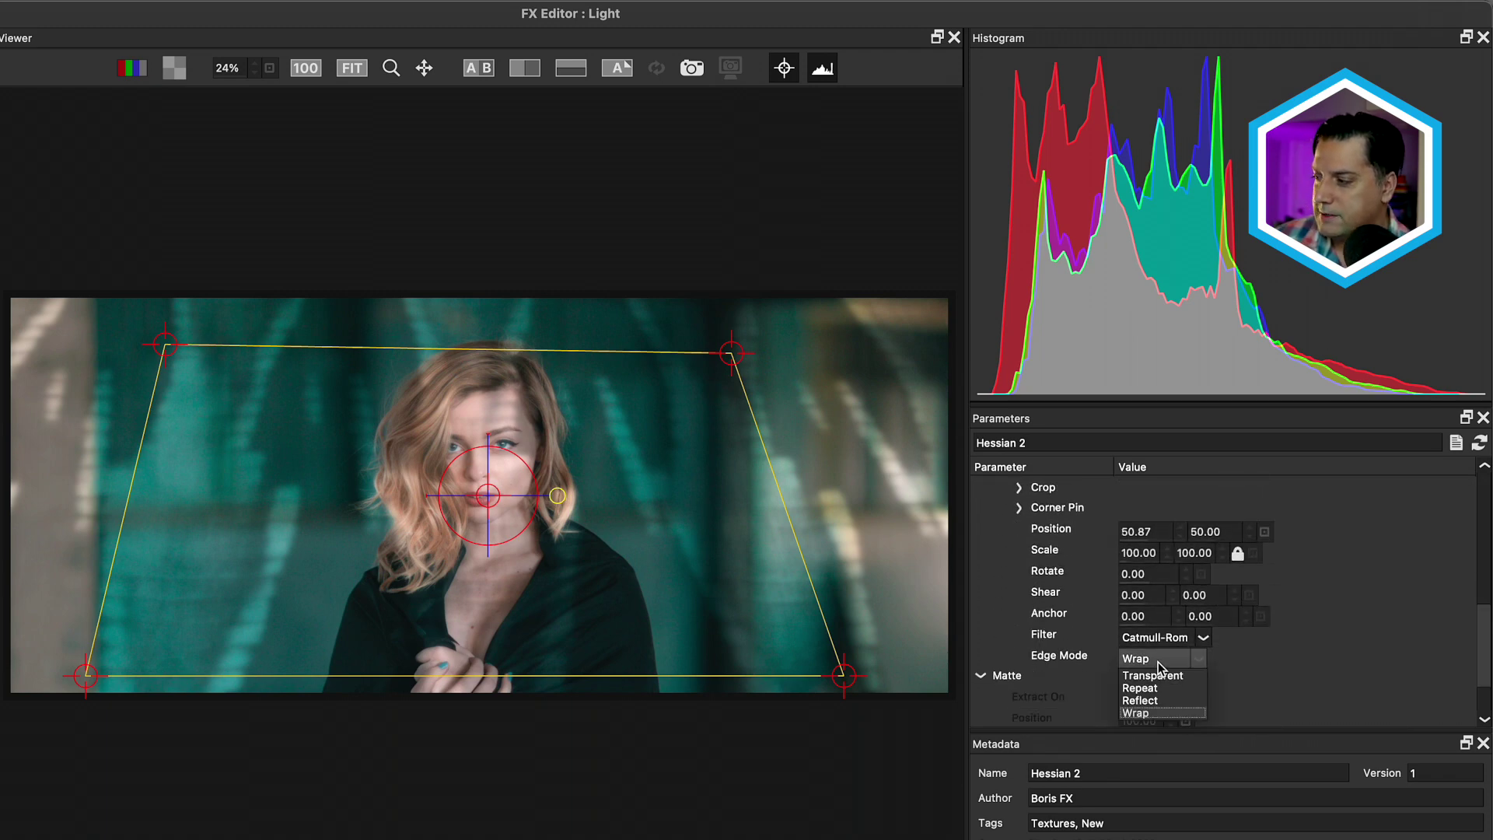
pyautogui.click(1156, 674)
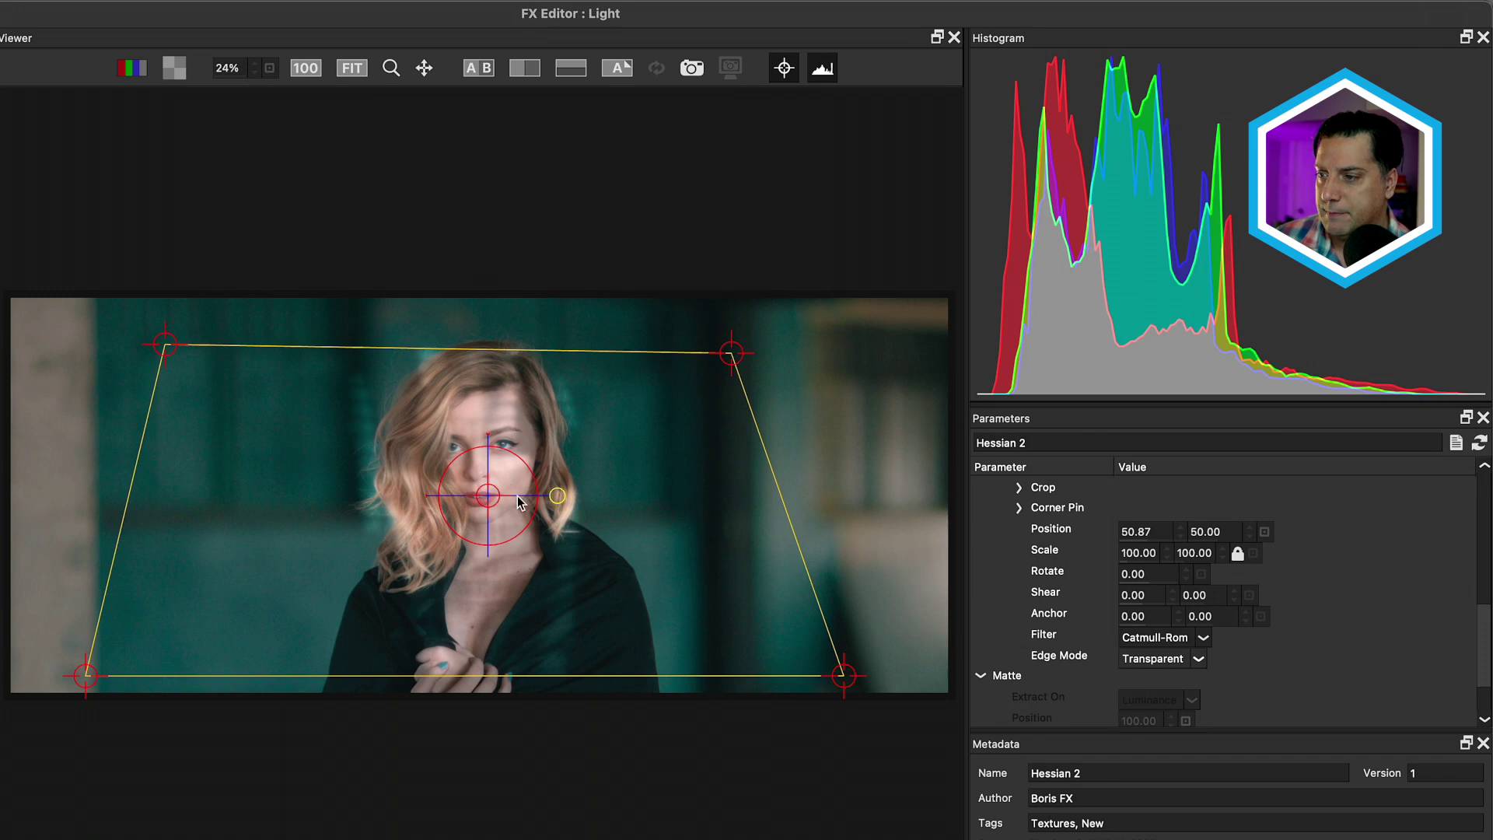
pyautogui.moveTo(482, 498)
pyautogui.mouseDown()
pyautogui.moveTo(507, 521)
pyautogui.moveTo(487, 500)
pyautogui.mouseUp()
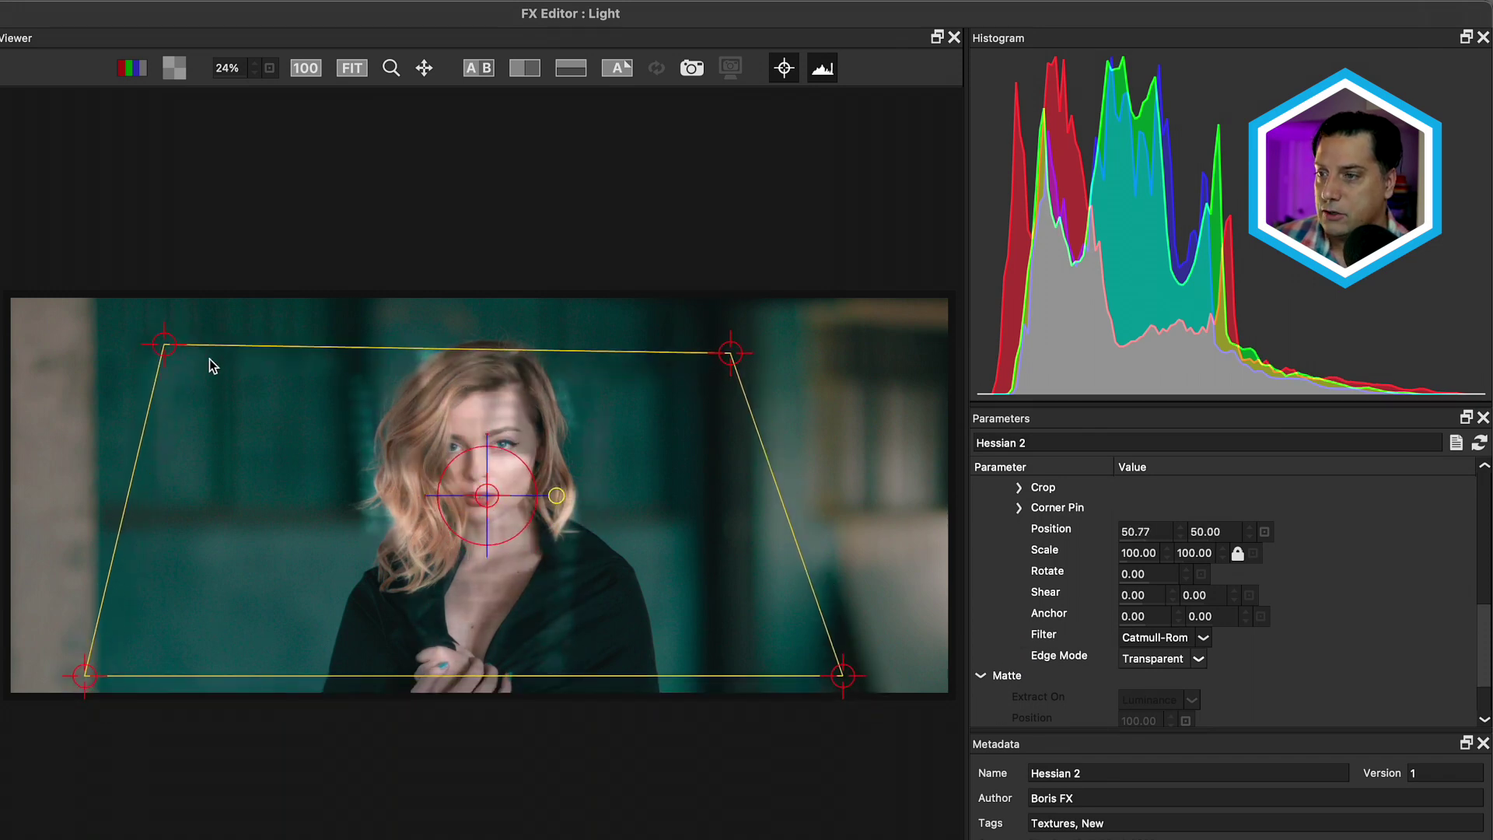
pyautogui.moveTo(169, 343); pyautogui.dragTo(164, 334)
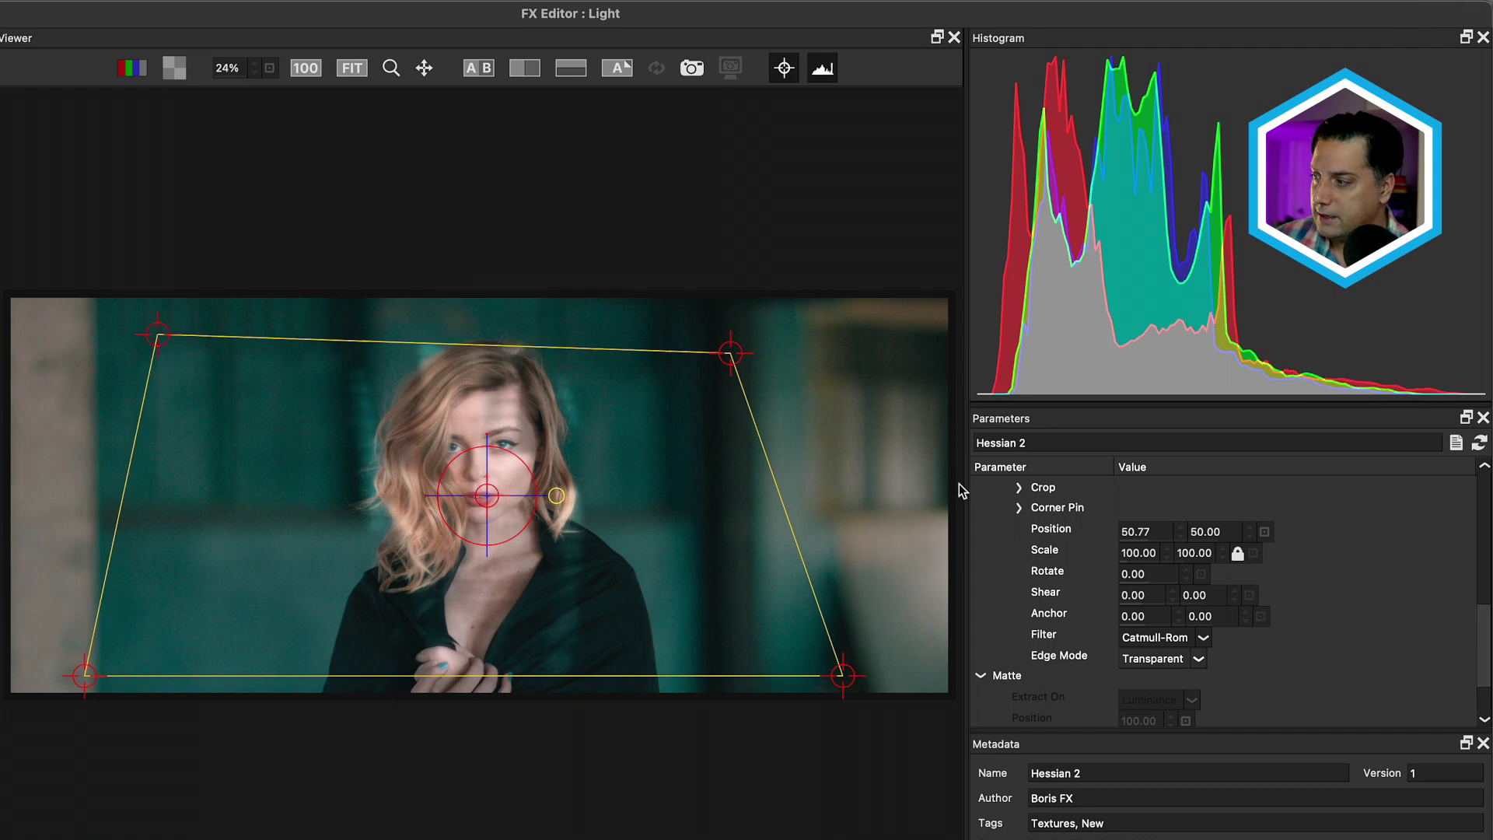
# Step: Check the light's matte, return to Output, and set Brightness 94 and Blur 7
pyautogui.scroll(3, 1017, 519)
pyautogui.scroll(5, 1017, 520)
pyautogui.click(1168, 493)
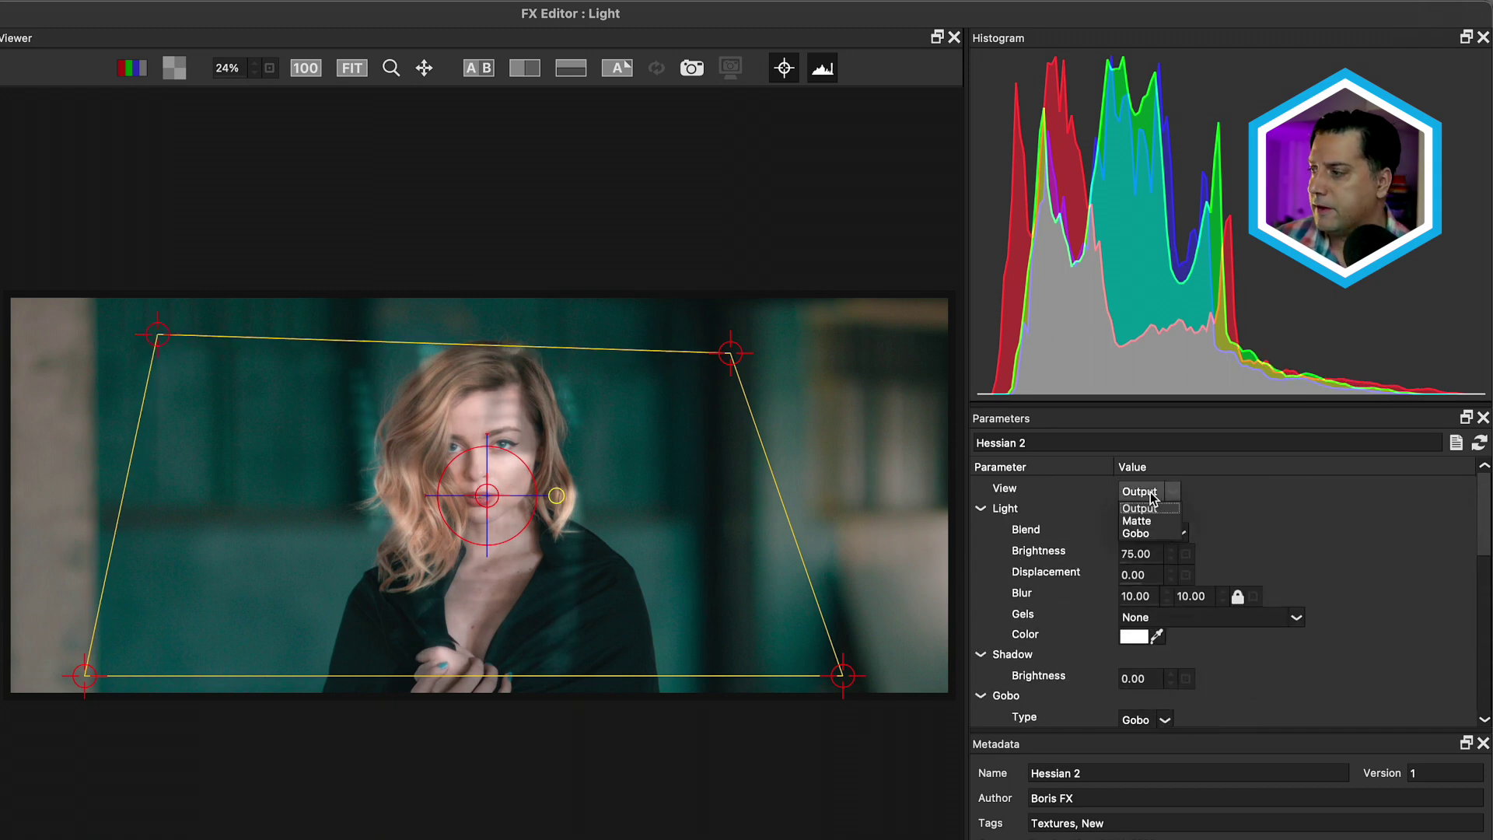
pyautogui.click(1136, 521)
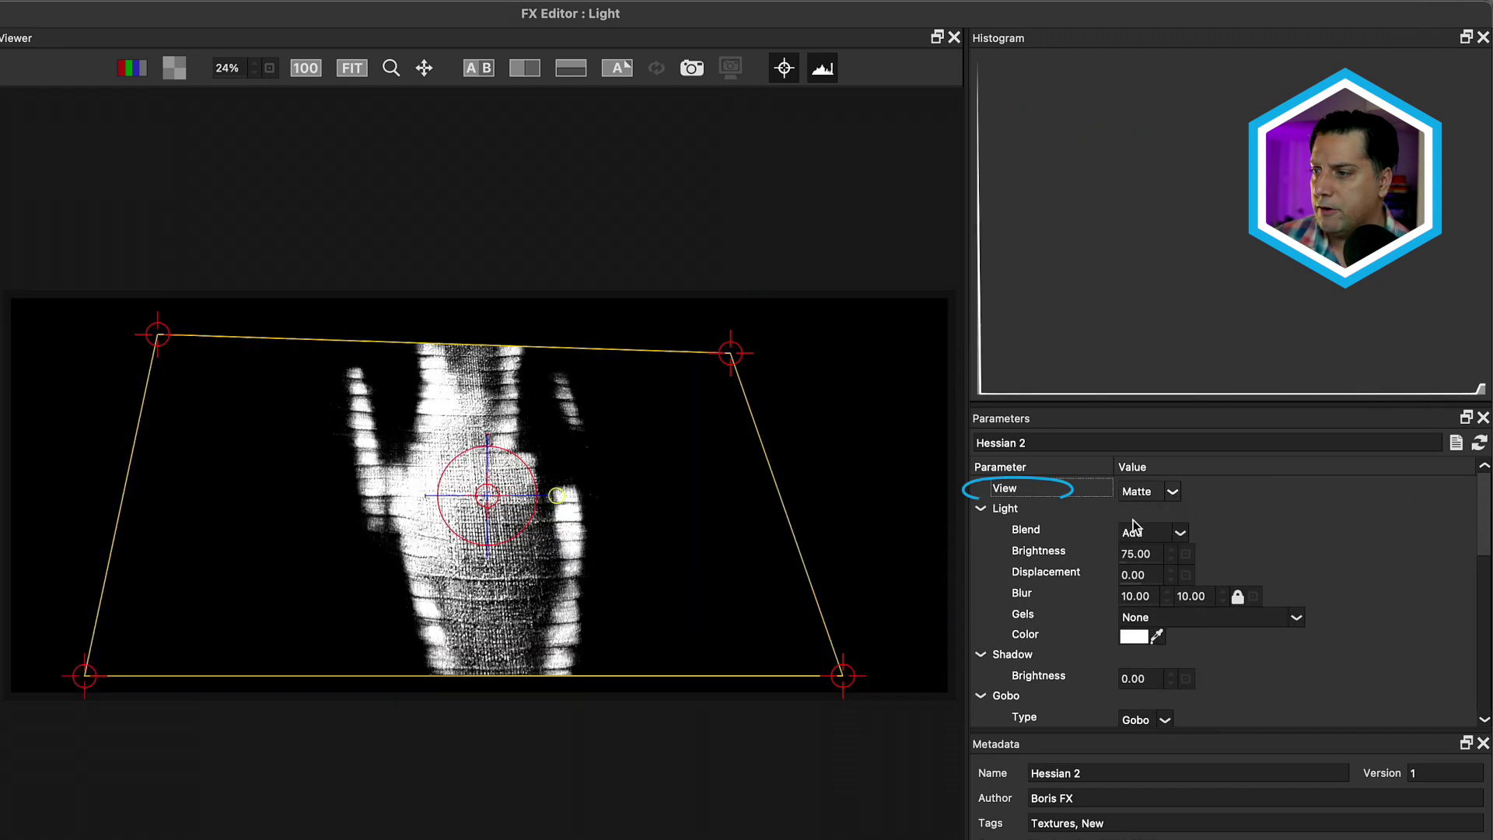
pyautogui.click(1146, 486)
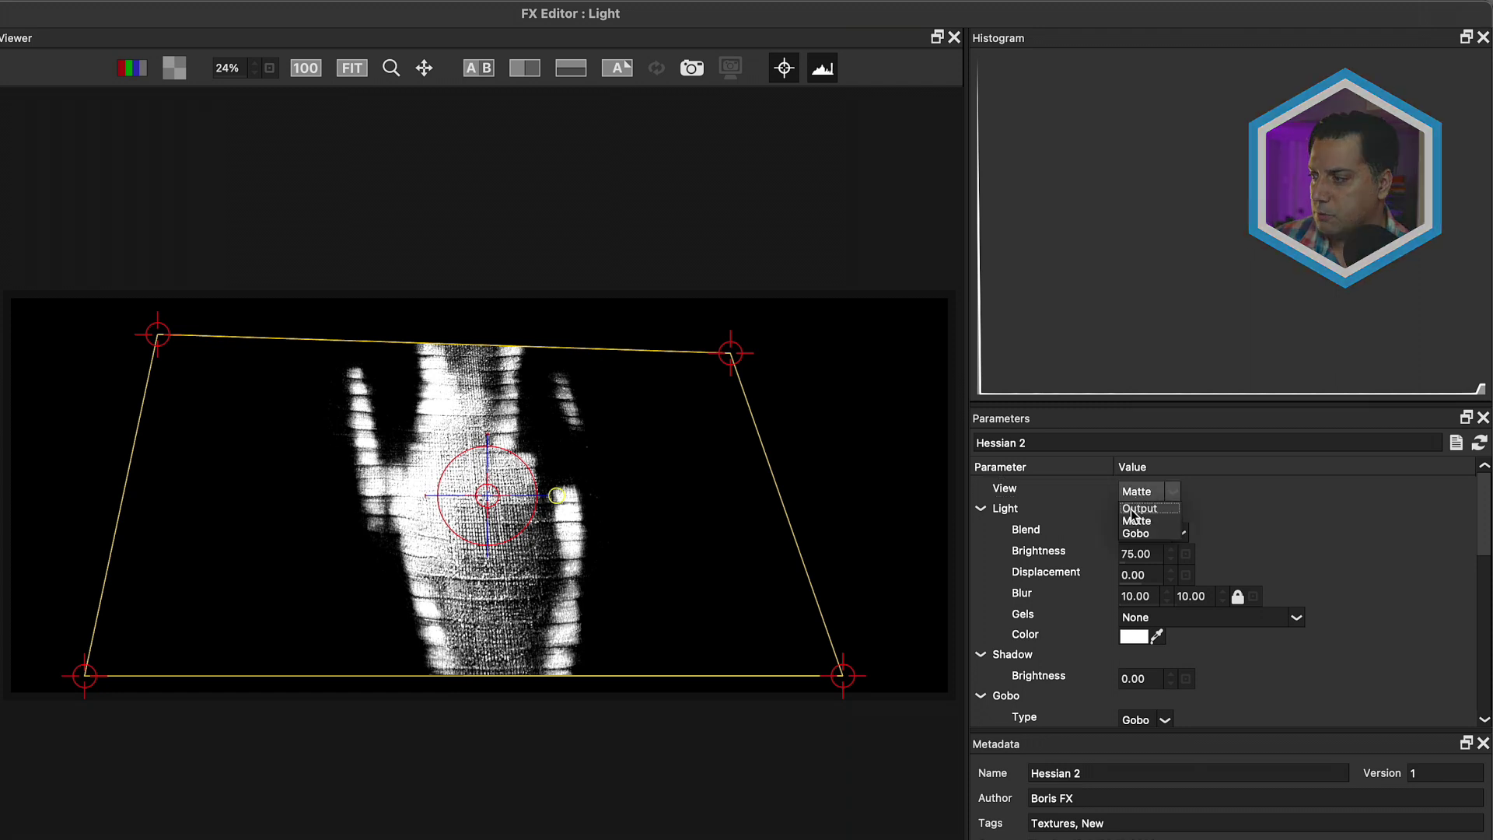
pyautogui.click(1135, 510)
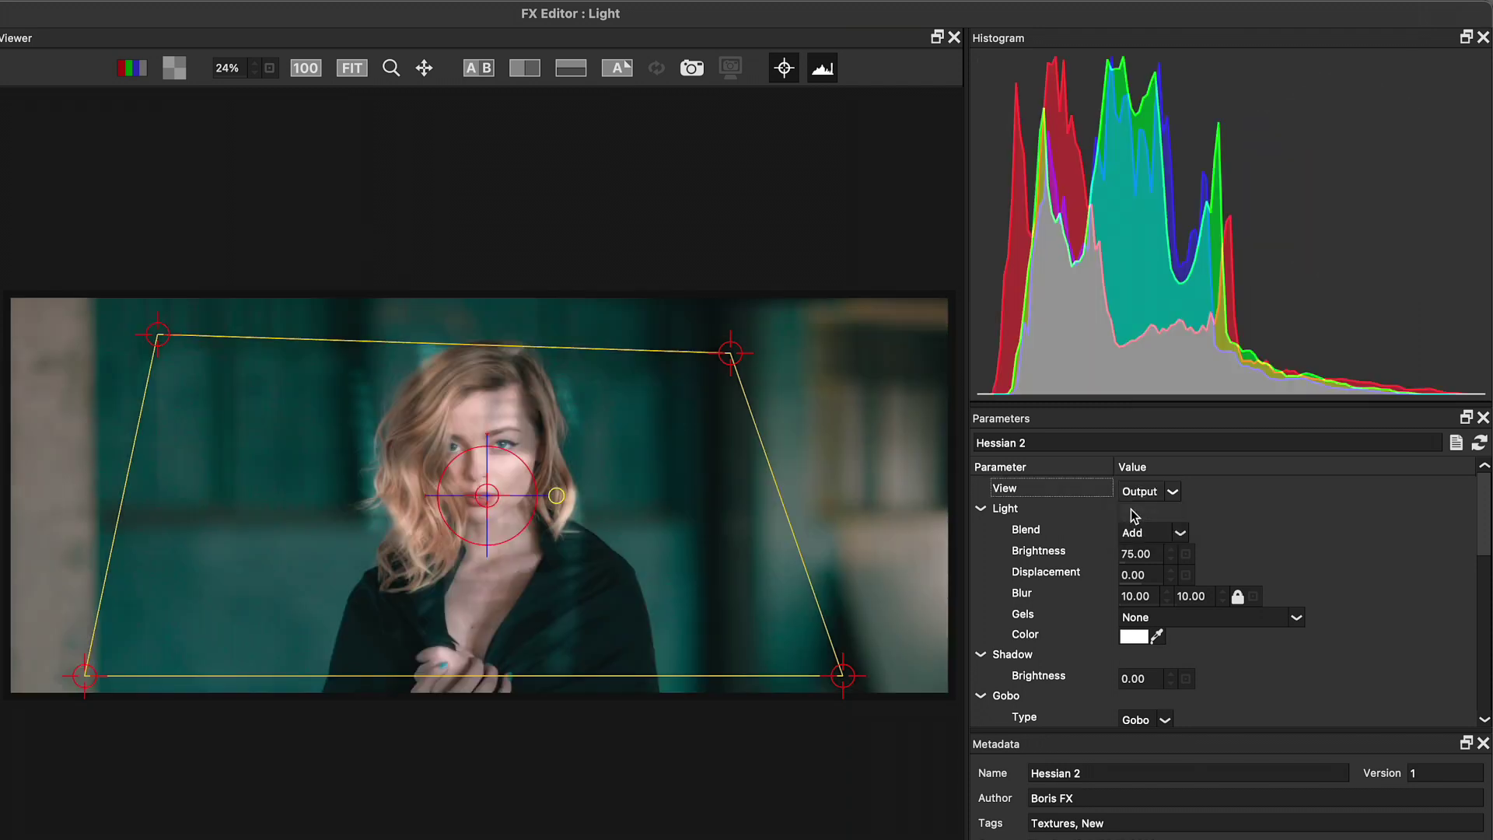
pyautogui.moveTo(1148, 555); pyautogui.dragTo(1174, 554)
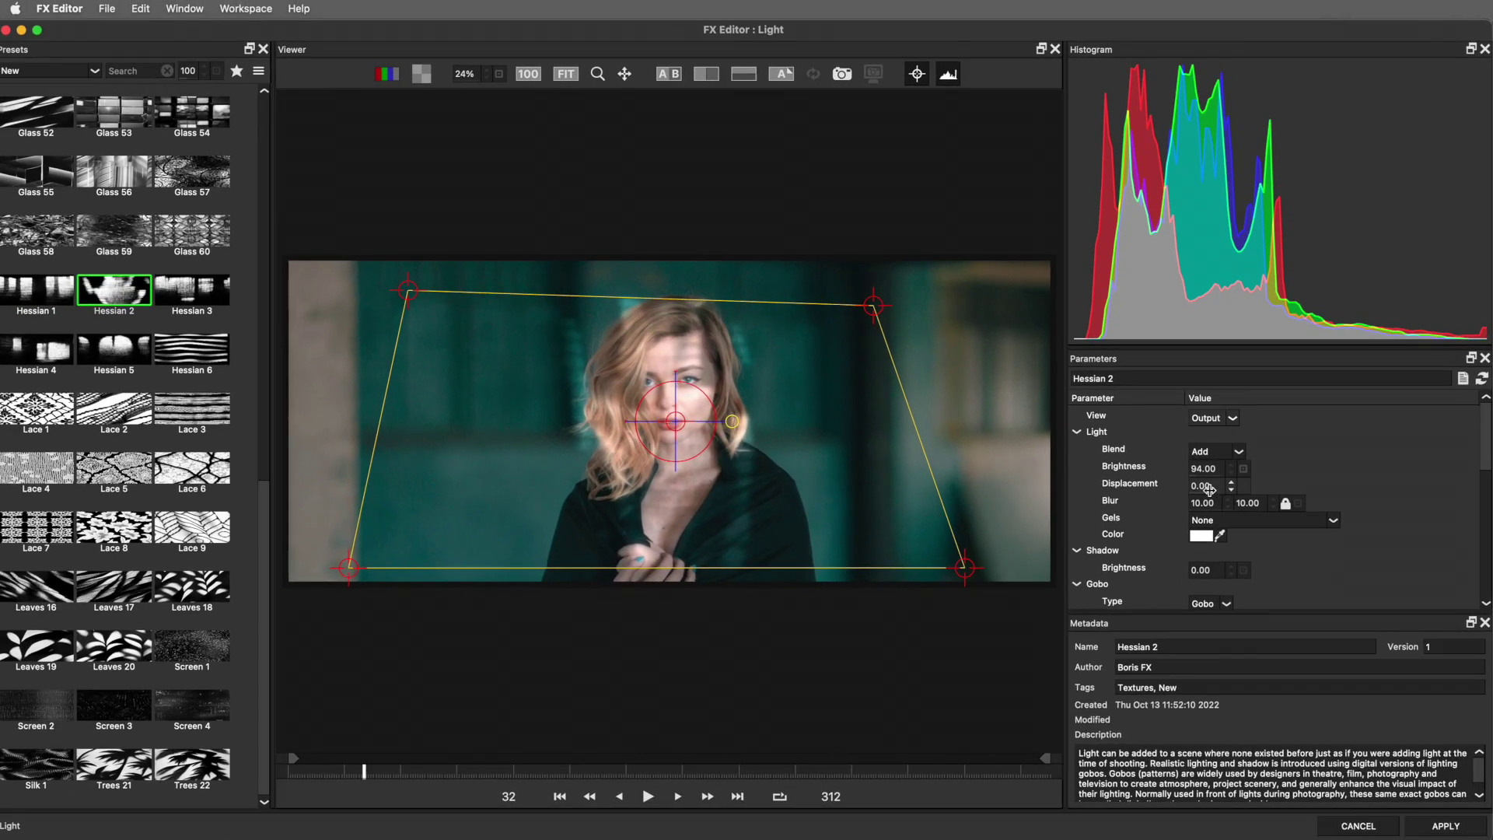
pyautogui.moveTo(1208, 503); pyautogui.dragTo(1202, 506)
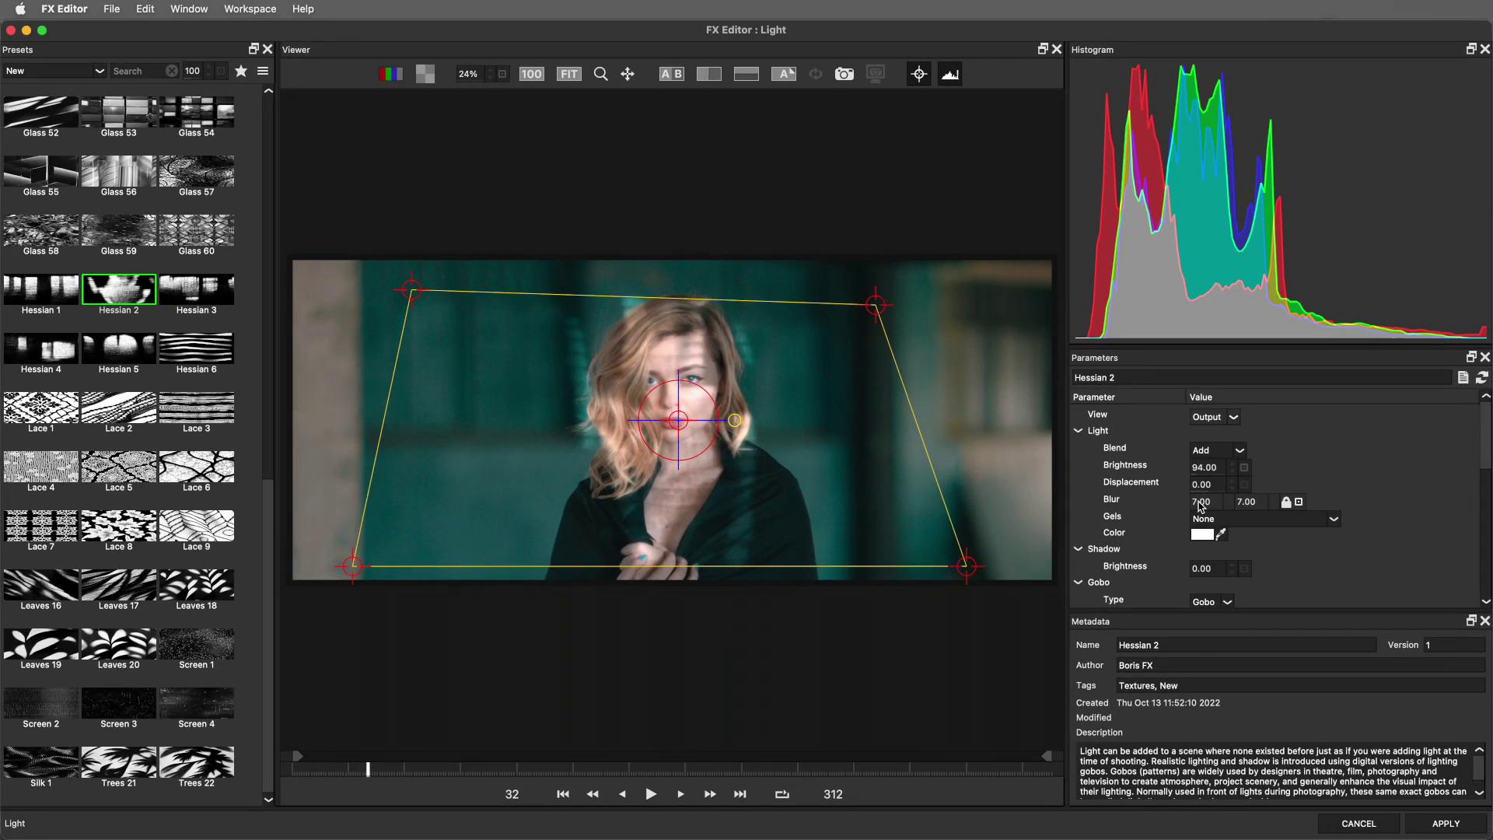
# Step: Apply the Hessian 2 light from FX Editor and expand the Mocha Mask and Track options
pyautogui.click(1440, 823)
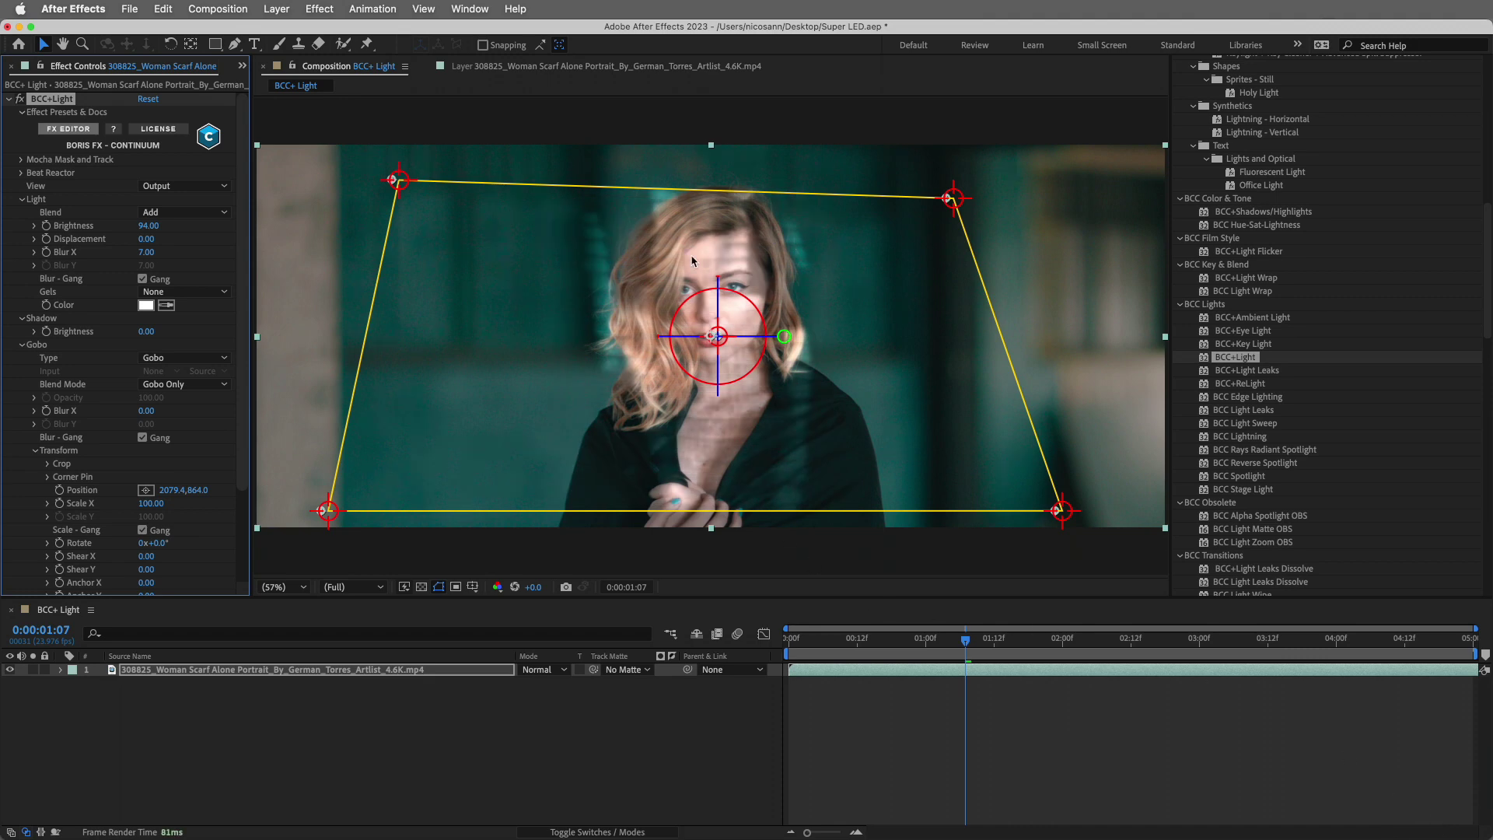
pyautogui.click(18, 161)
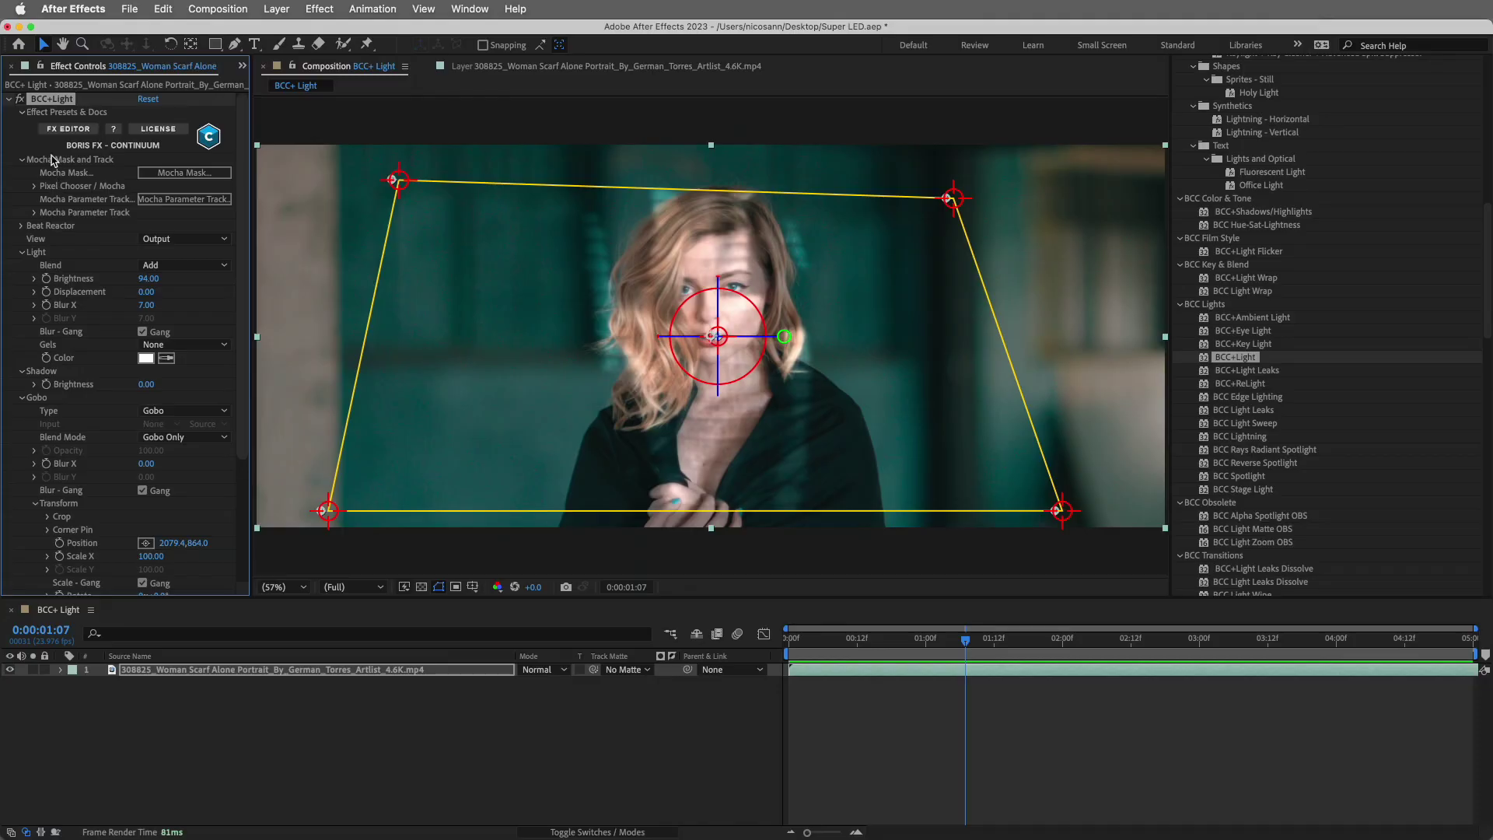
# Step: In Mocha Parameter Track, drag the four Corner Pin corners in around the woman
pyautogui.click(156, 201)
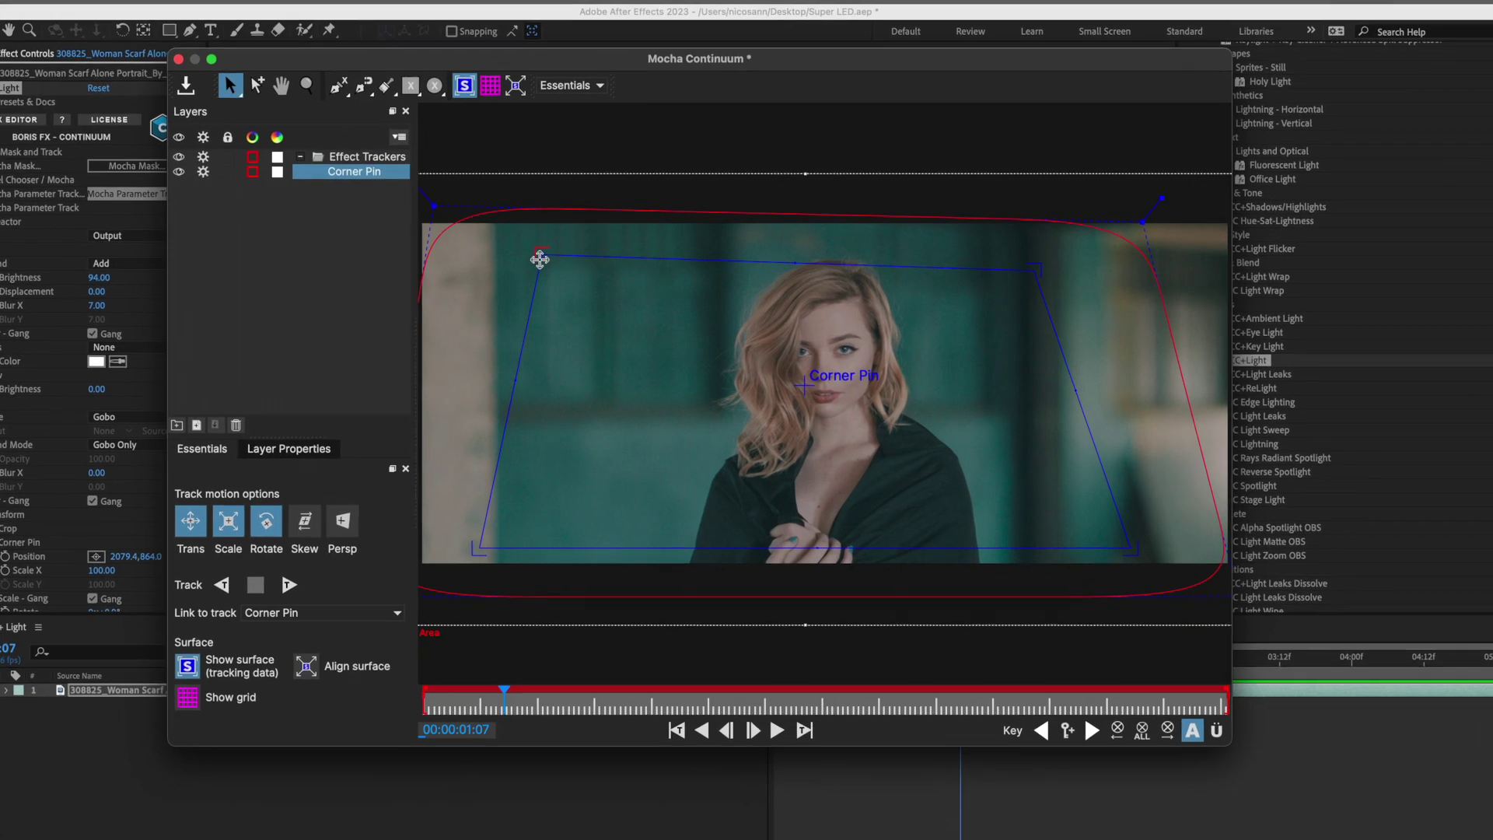
pyautogui.moveTo(566, 261); pyautogui.dragTo(532, 269)
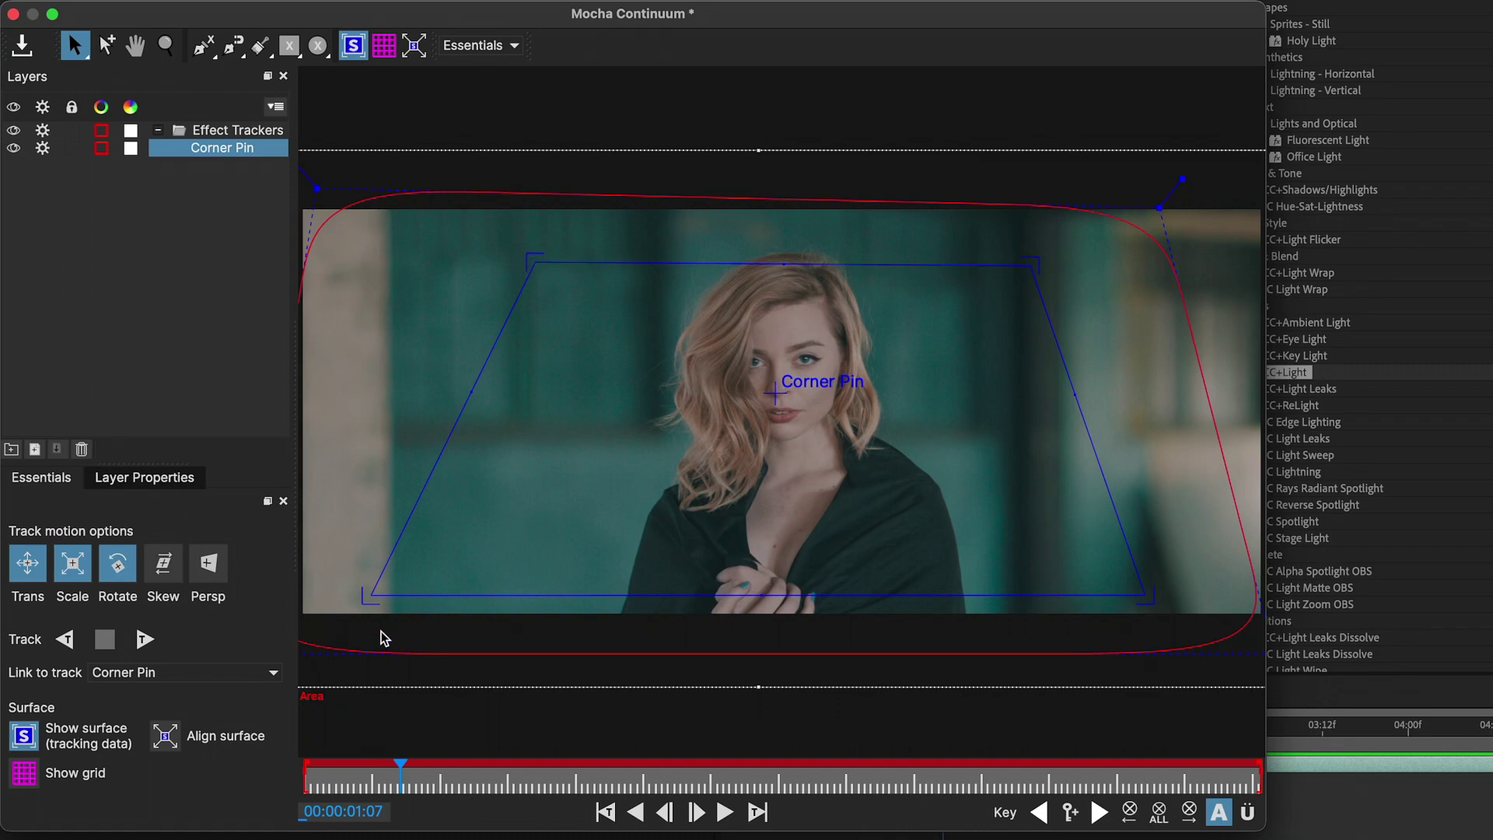
pyautogui.moveTo(372, 594); pyautogui.dragTo(512, 592)
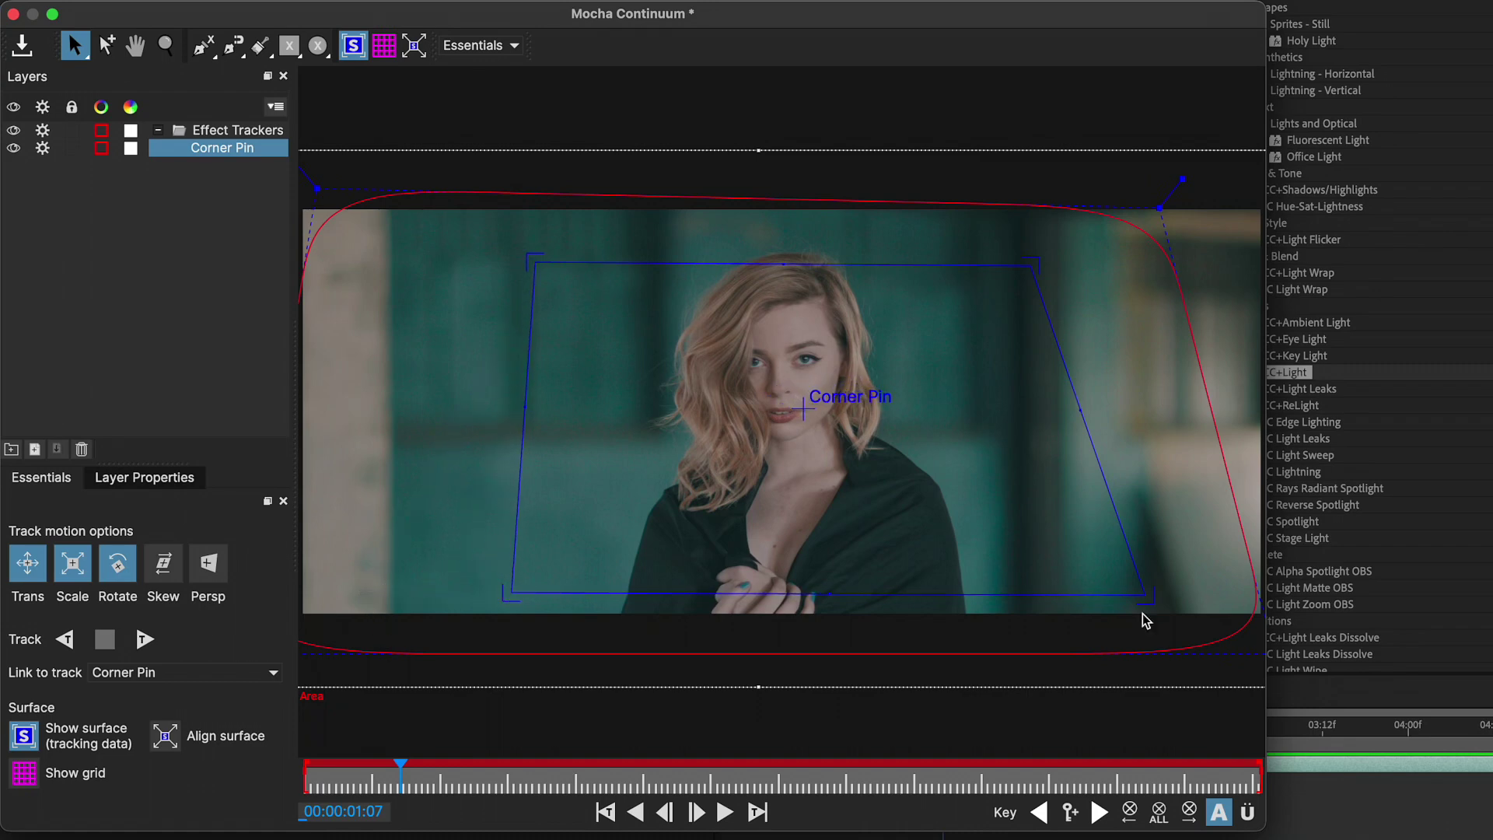
pyautogui.moveTo(1143, 585); pyautogui.dragTo(1067, 597)
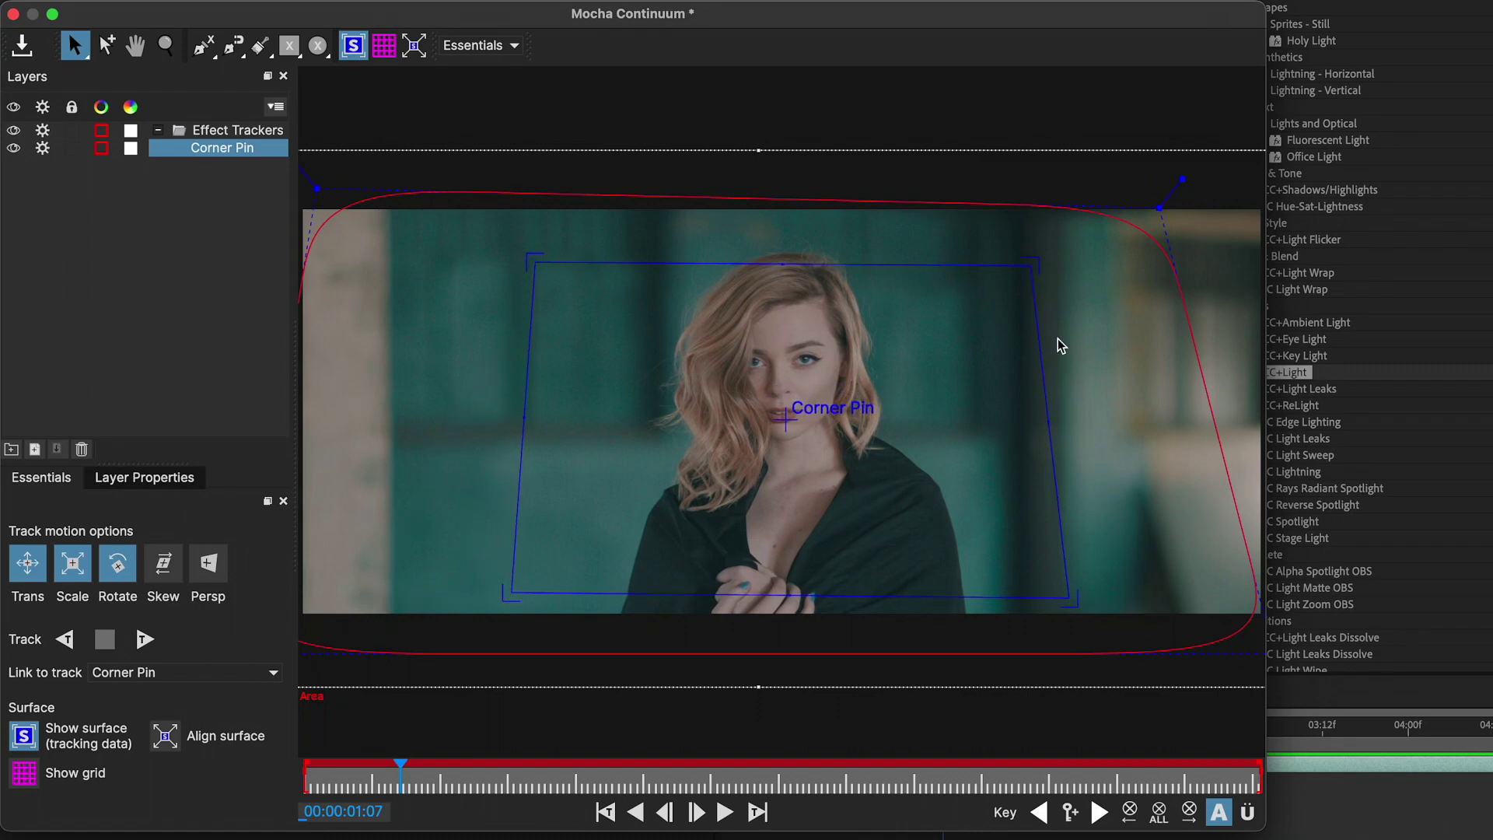
pyautogui.moveTo(1032, 259); pyautogui.dragTo(1040, 258)
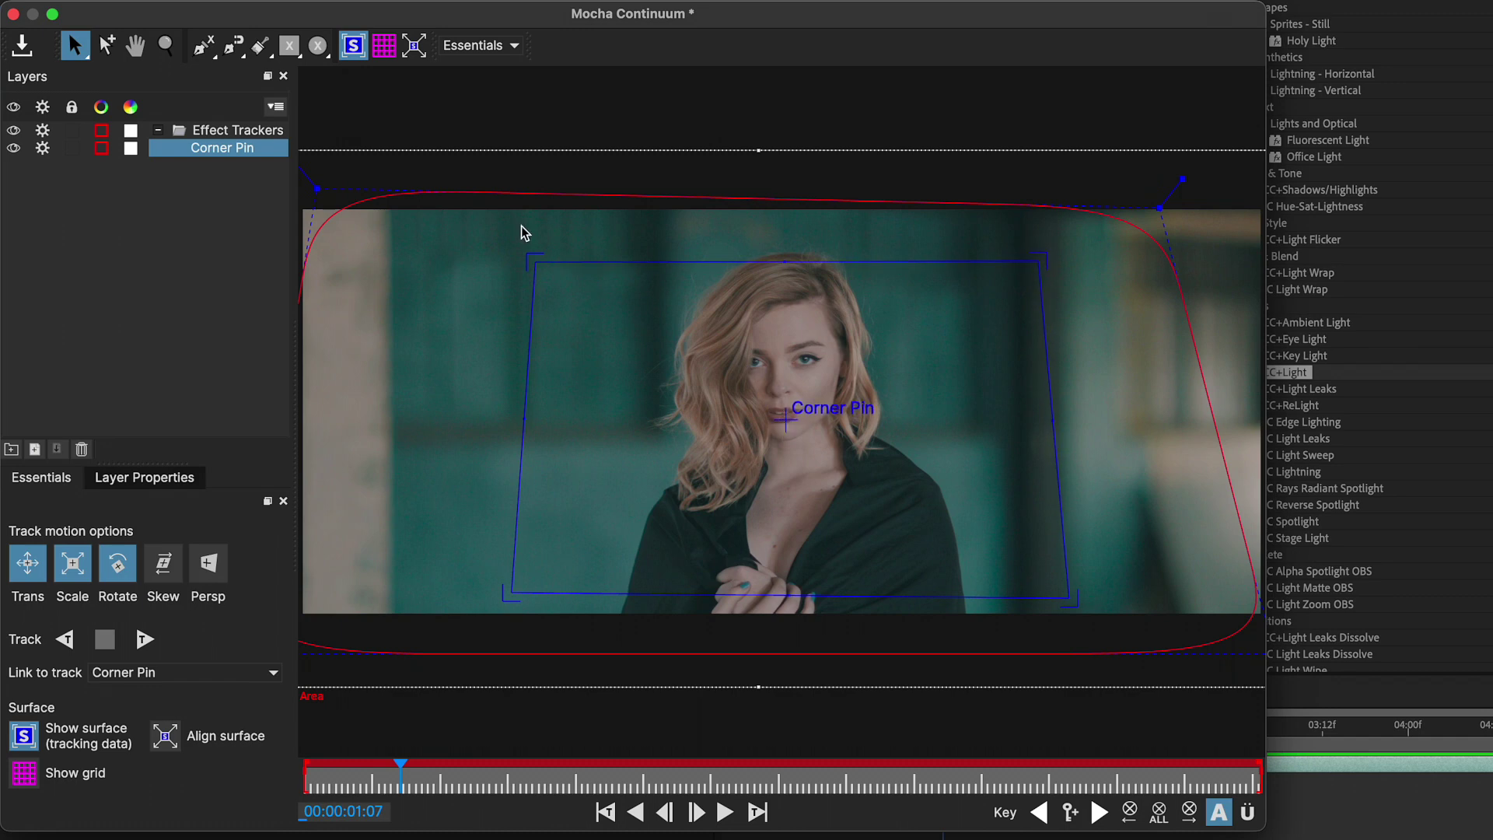
# Step: Pull the red tracking shape's top-left, bottom-left and bottom-right points inward
pyautogui.moveTo(316, 183); pyautogui.dragTo(550, 456)
pyautogui.press('z')
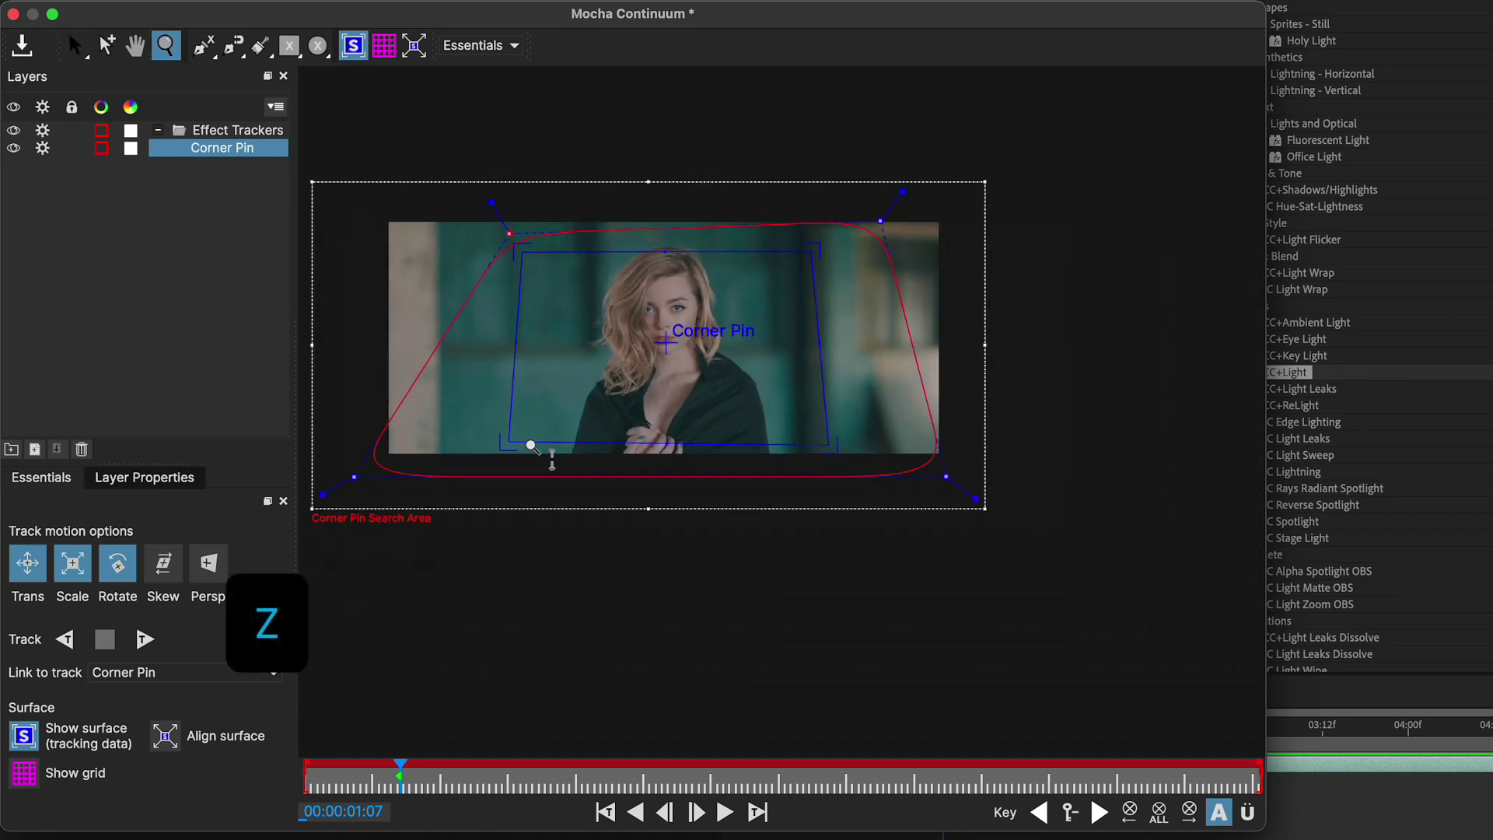
pyautogui.moveTo(343, 470); pyautogui.dragTo(473, 430)
pyautogui.moveTo(938, 471); pyautogui.dragTo(850, 445)
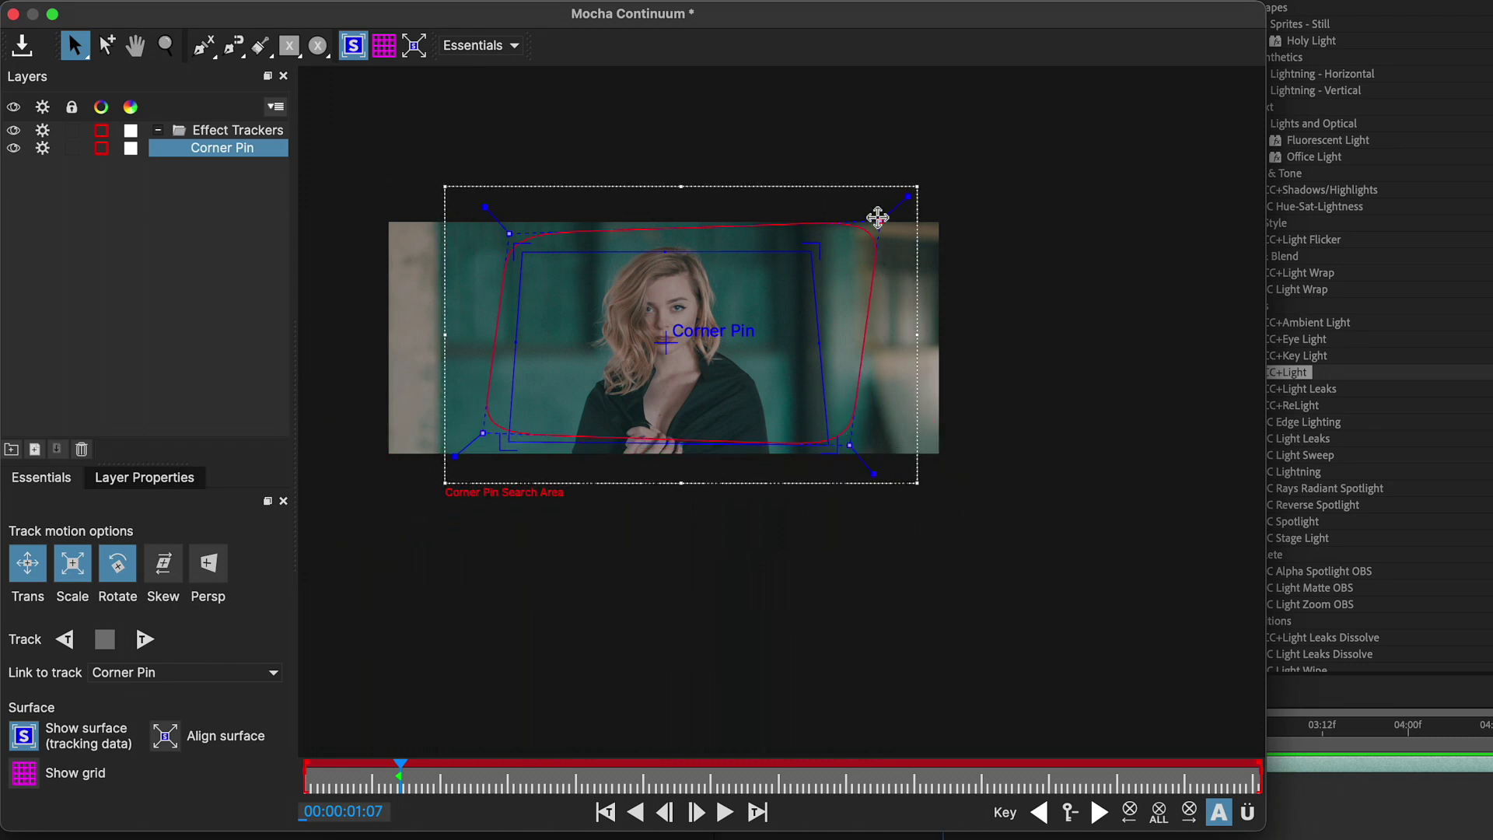
# Step: Tighten the shape's top-right point, run a short backward test track, and return to 00:00:01:07
pyautogui.moveTo(878, 218); pyautogui.dragTo(825, 227)
pyautogui.scroll(2, 773, 377)
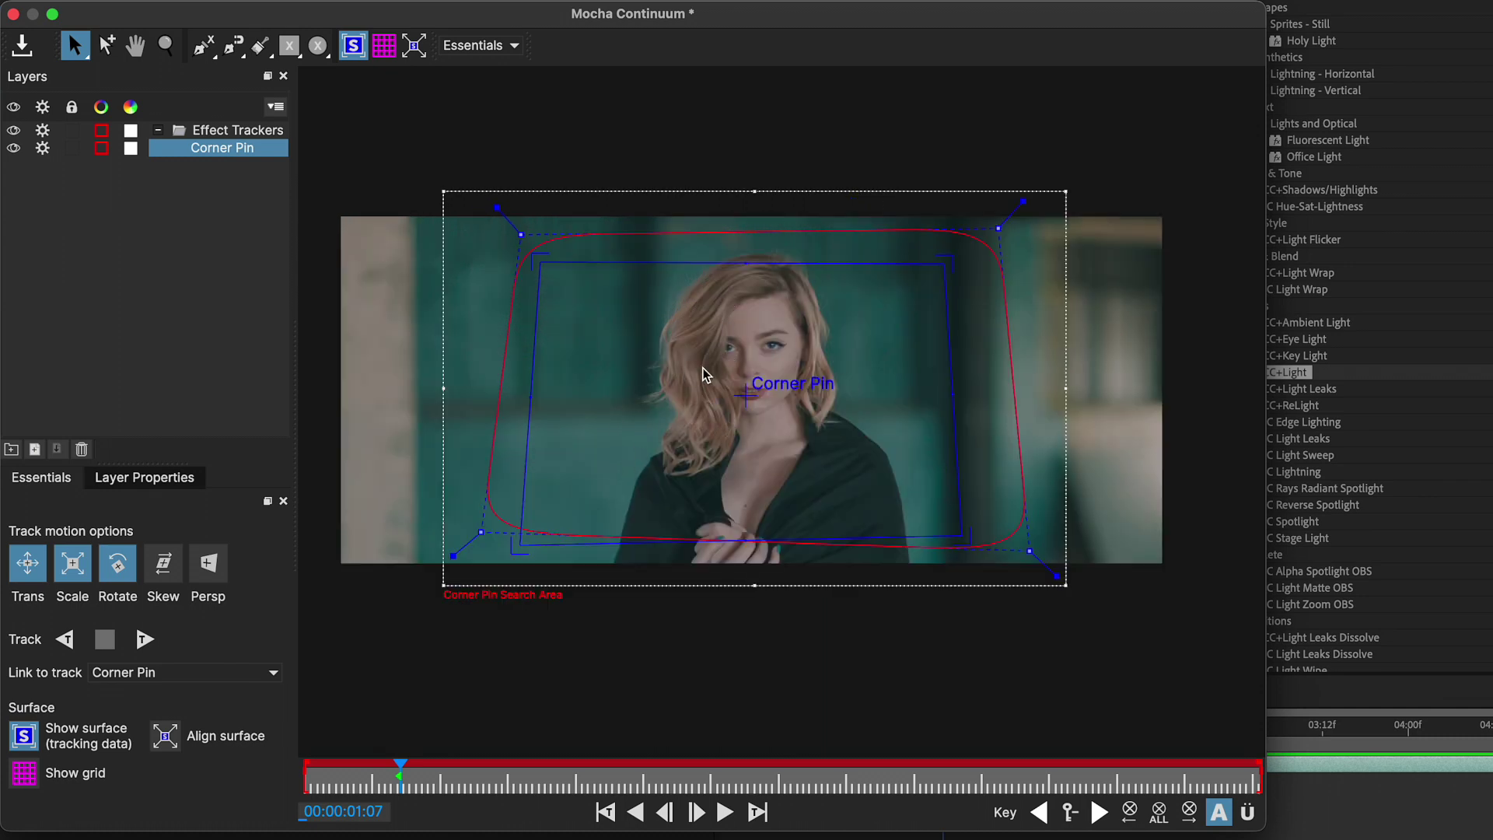
pyautogui.click(636, 812)
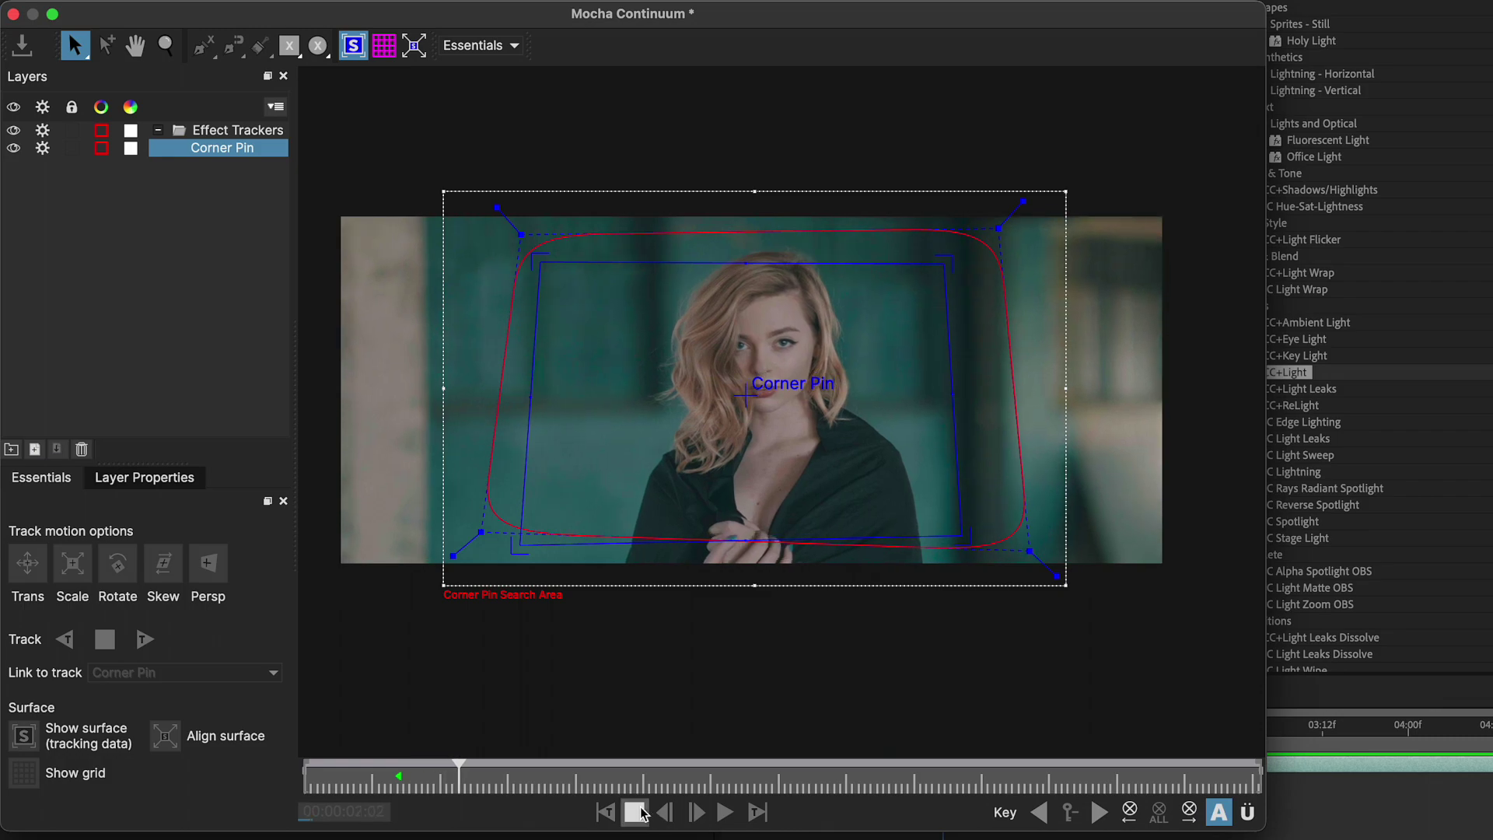
pyautogui.click(635, 812)
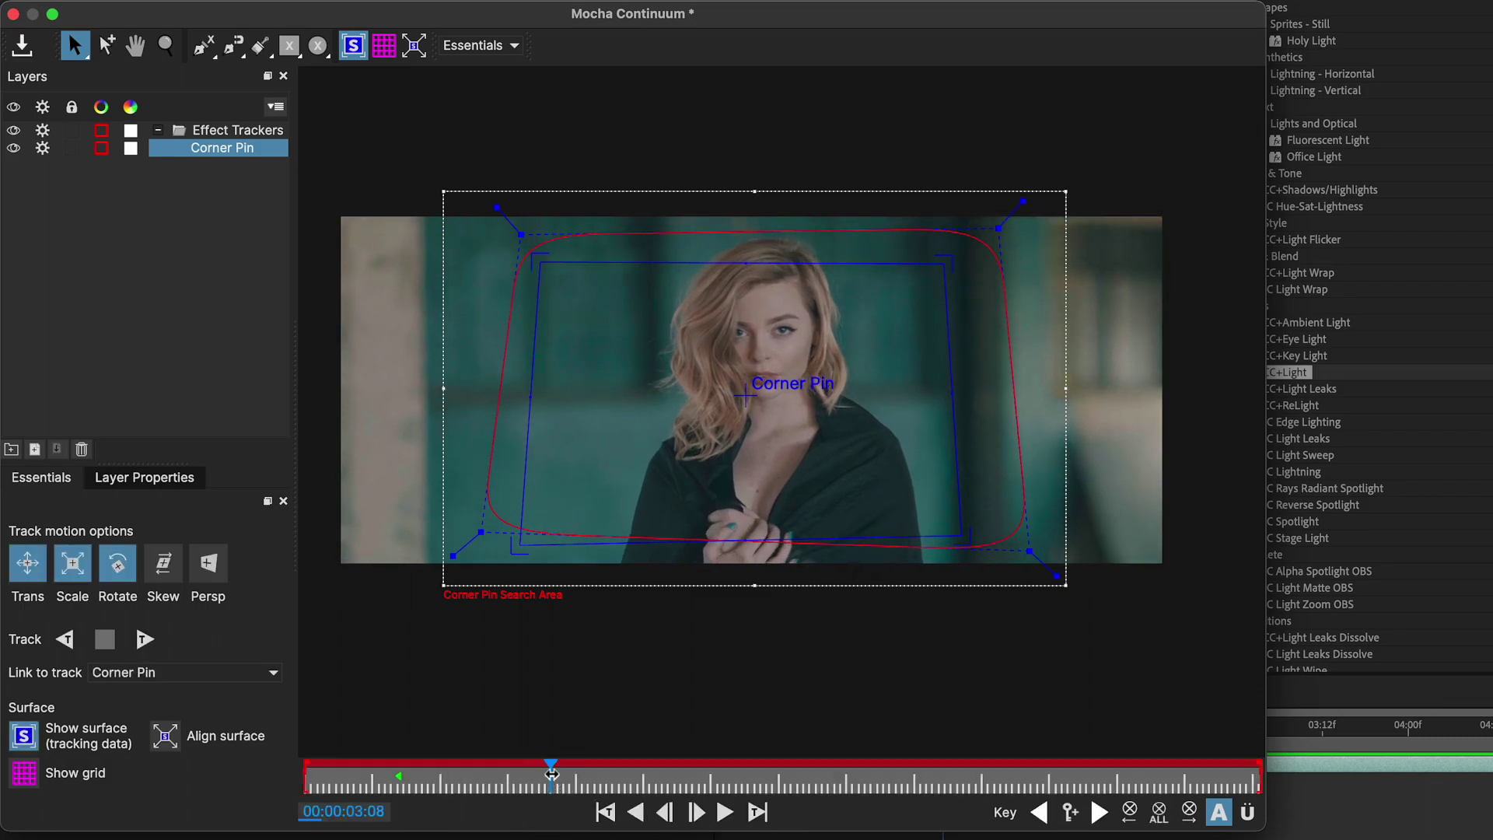
pyautogui.moveTo(547, 773); pyautogui.dragTo(397, 773)
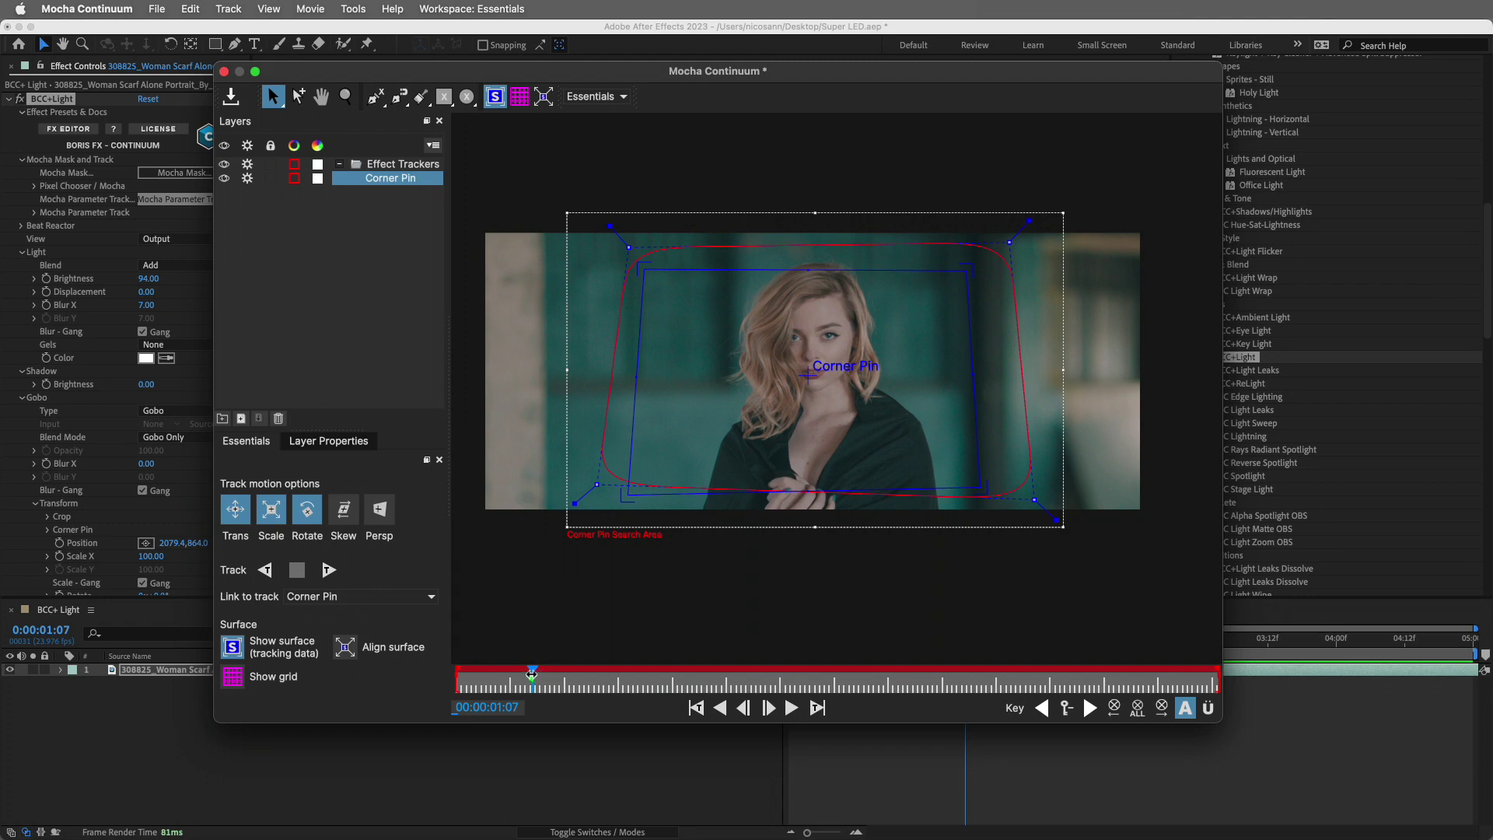
# Step: With Scale disabled, track the corner pin backward and forward through the clip, then close Mocha
pyautogui.click(274, 508)
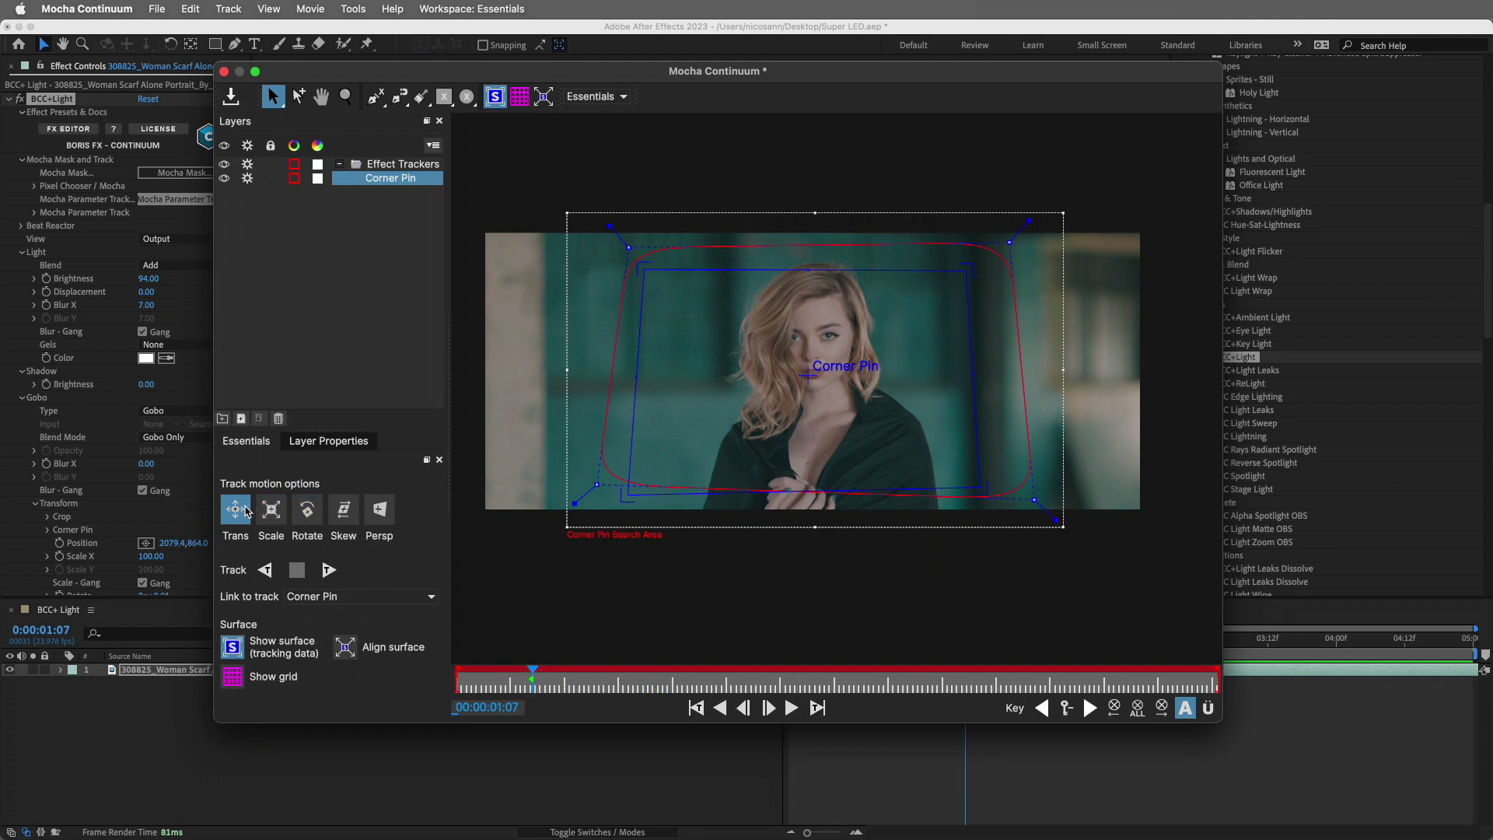
pyautogui.click(265, 571)
pyautogui.click(330, 570)
pyautogui.click(301, 572)
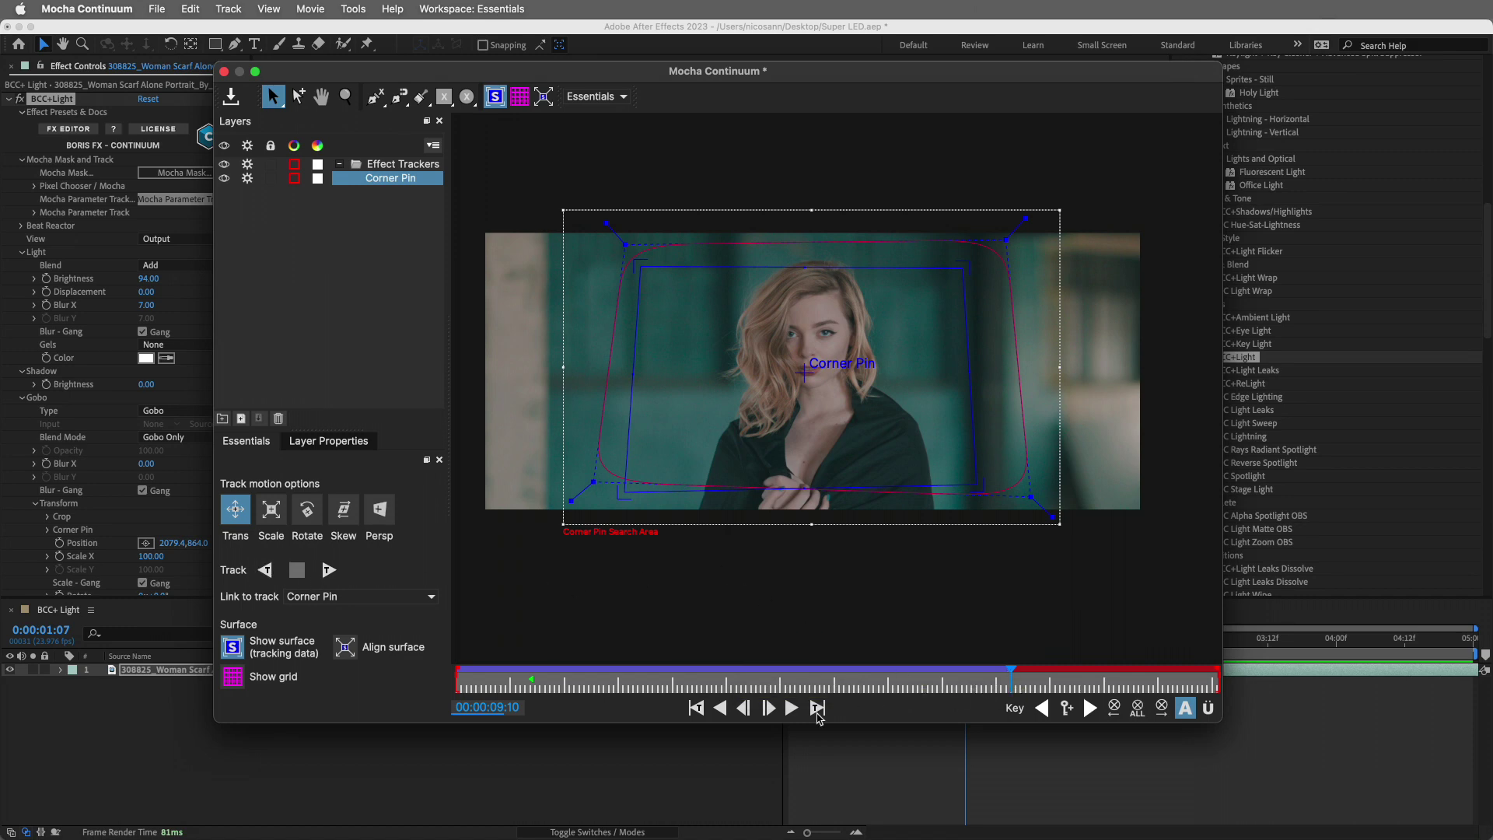
pyautogui.click(718, 709)
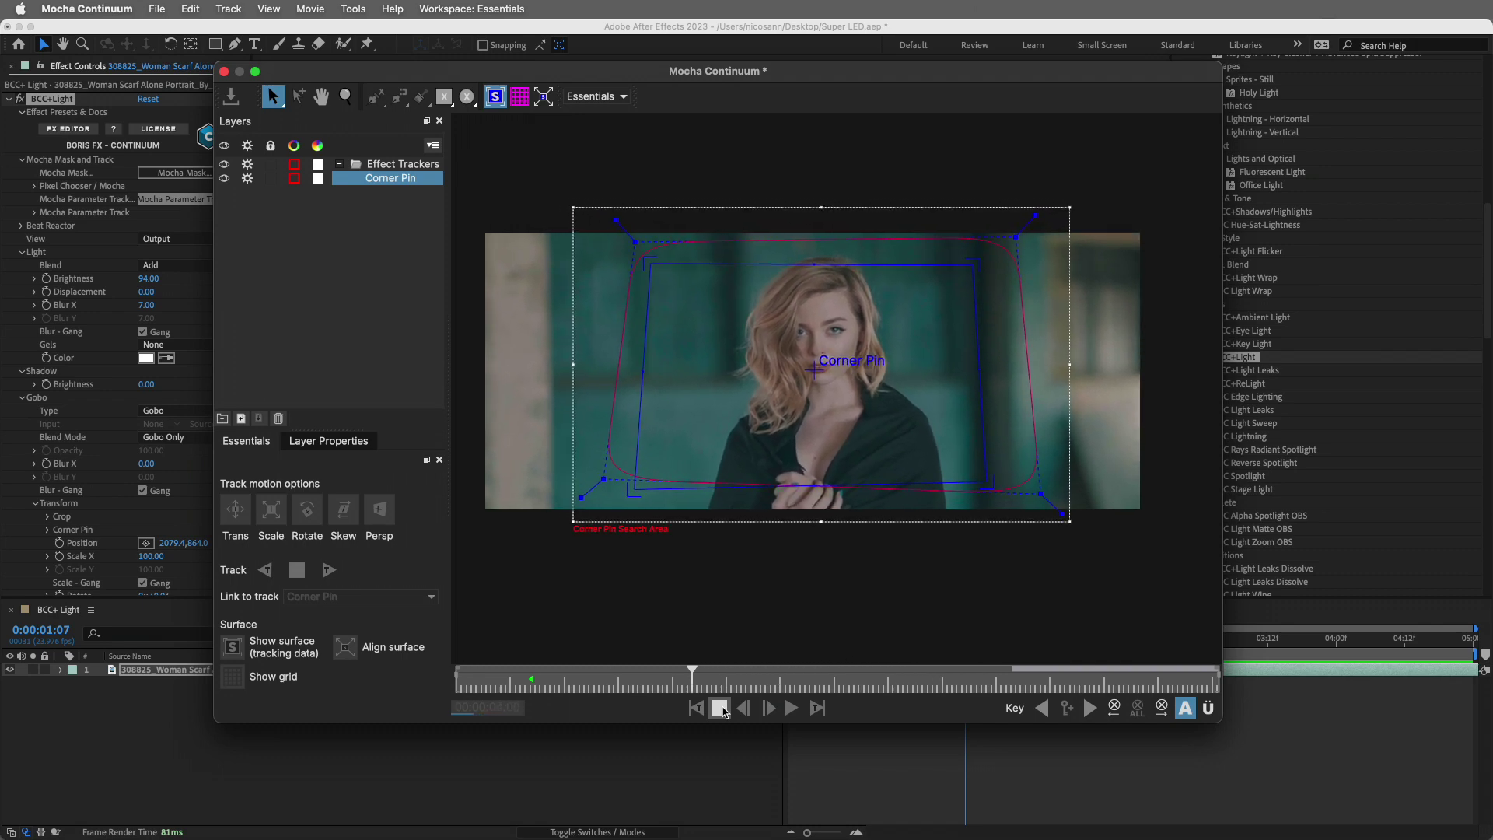
pyautogui.click(719, 707)
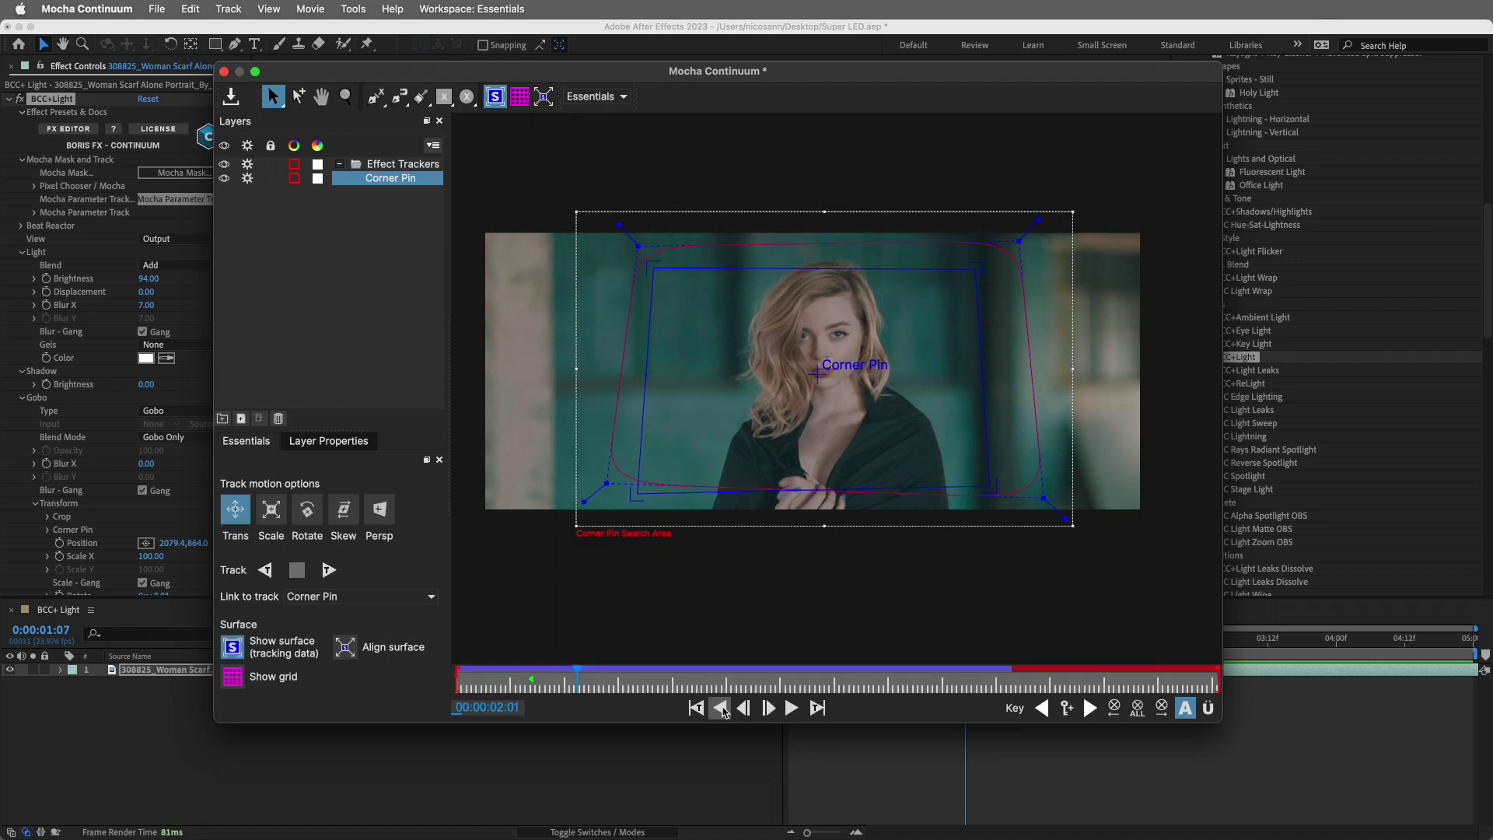
pyautogui.click(223, 71)
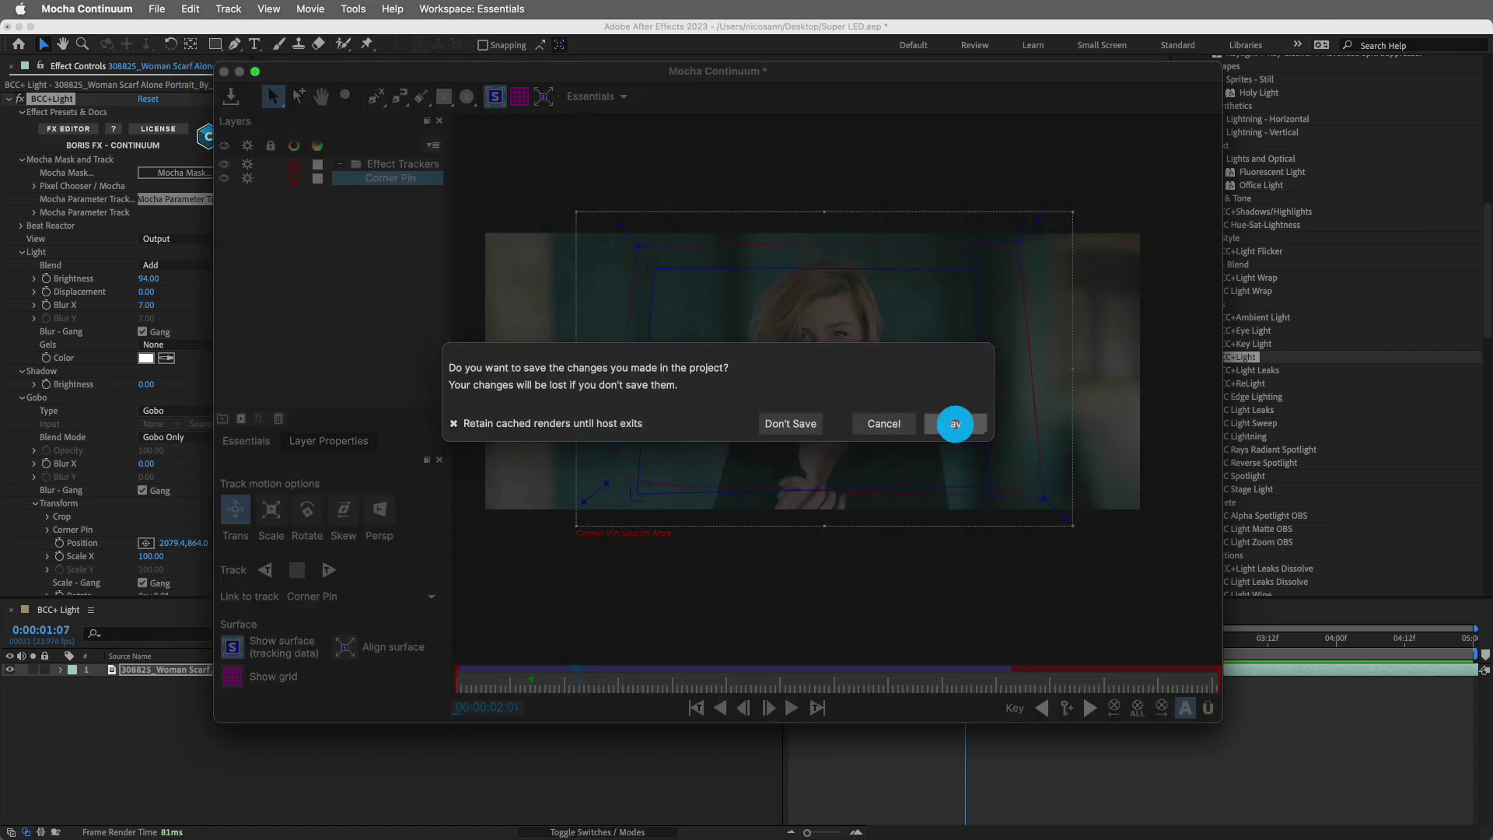
# Step: Save the Mocha tracking changes and preview the Hessian light following the woman
pyautogui.click(954, 424)
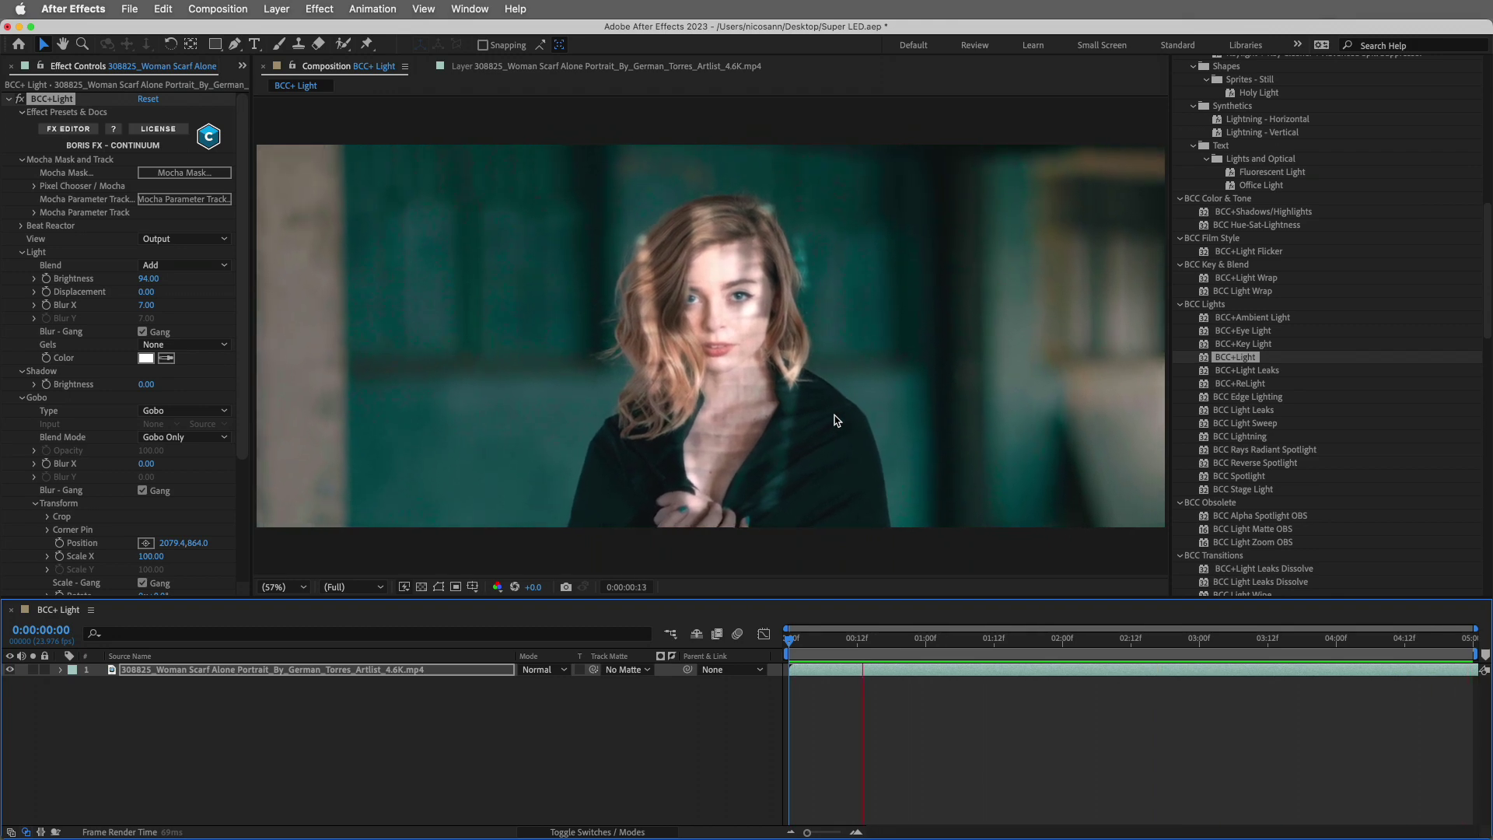
pyautogui.press('space')
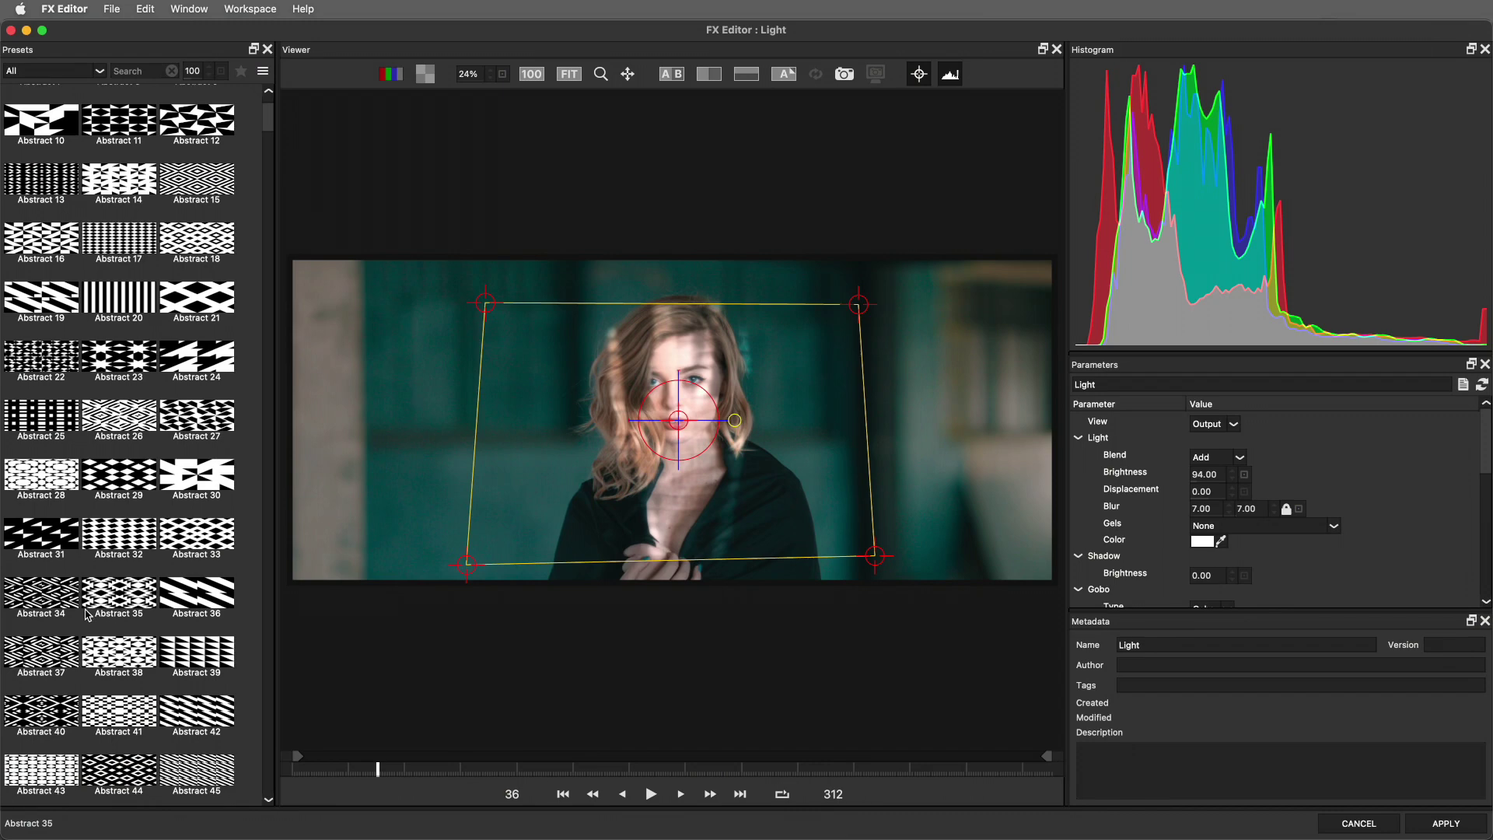
# Step: Try Abstract 31 and 32, then apply the Abstract 39 triangle gobo to the clip
pyautogui.click(62, 544)
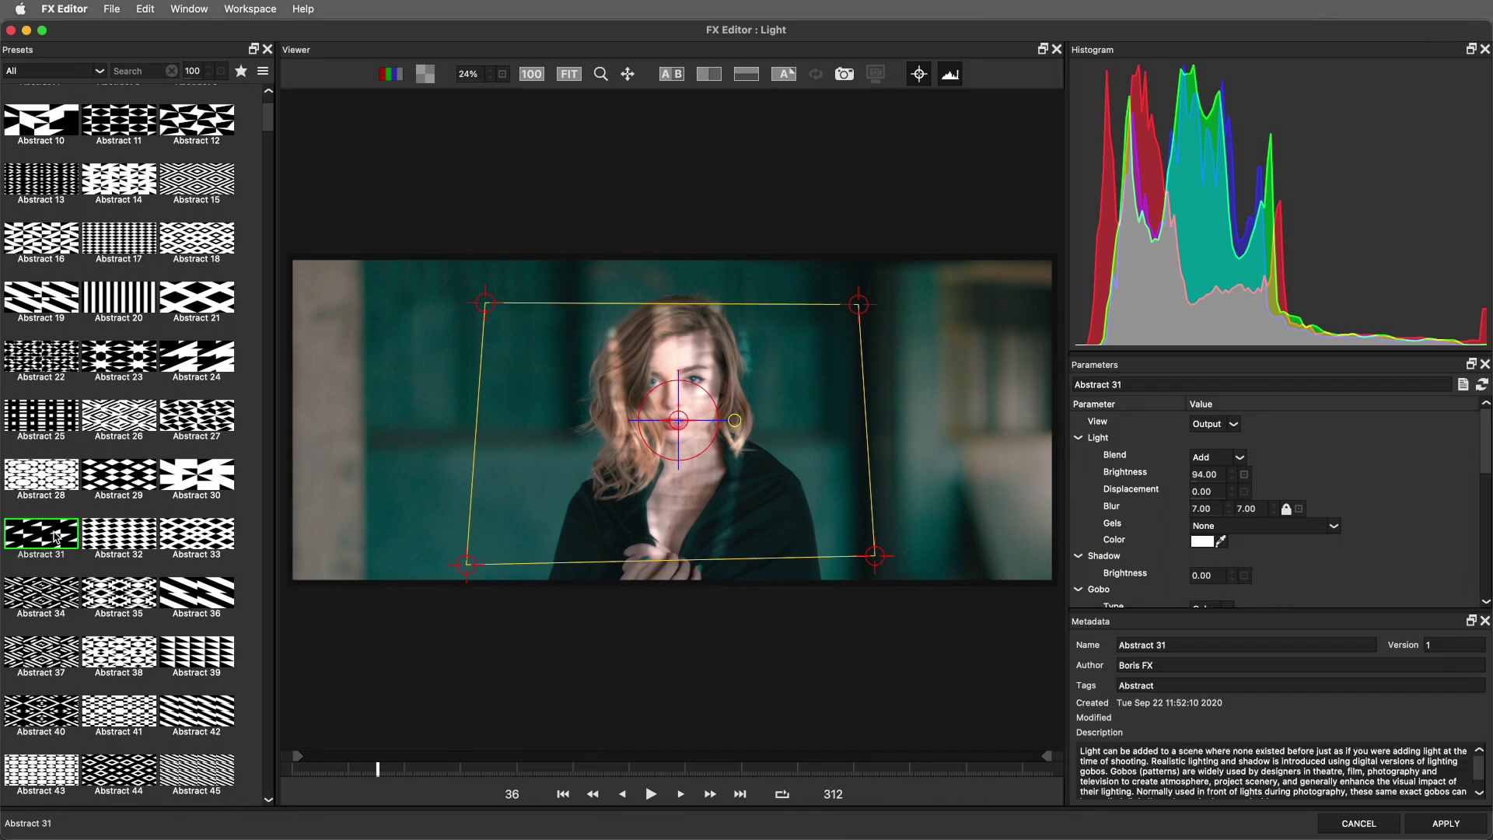
pyautogui.click(97, 536)
pyautogui.click(189, 658)
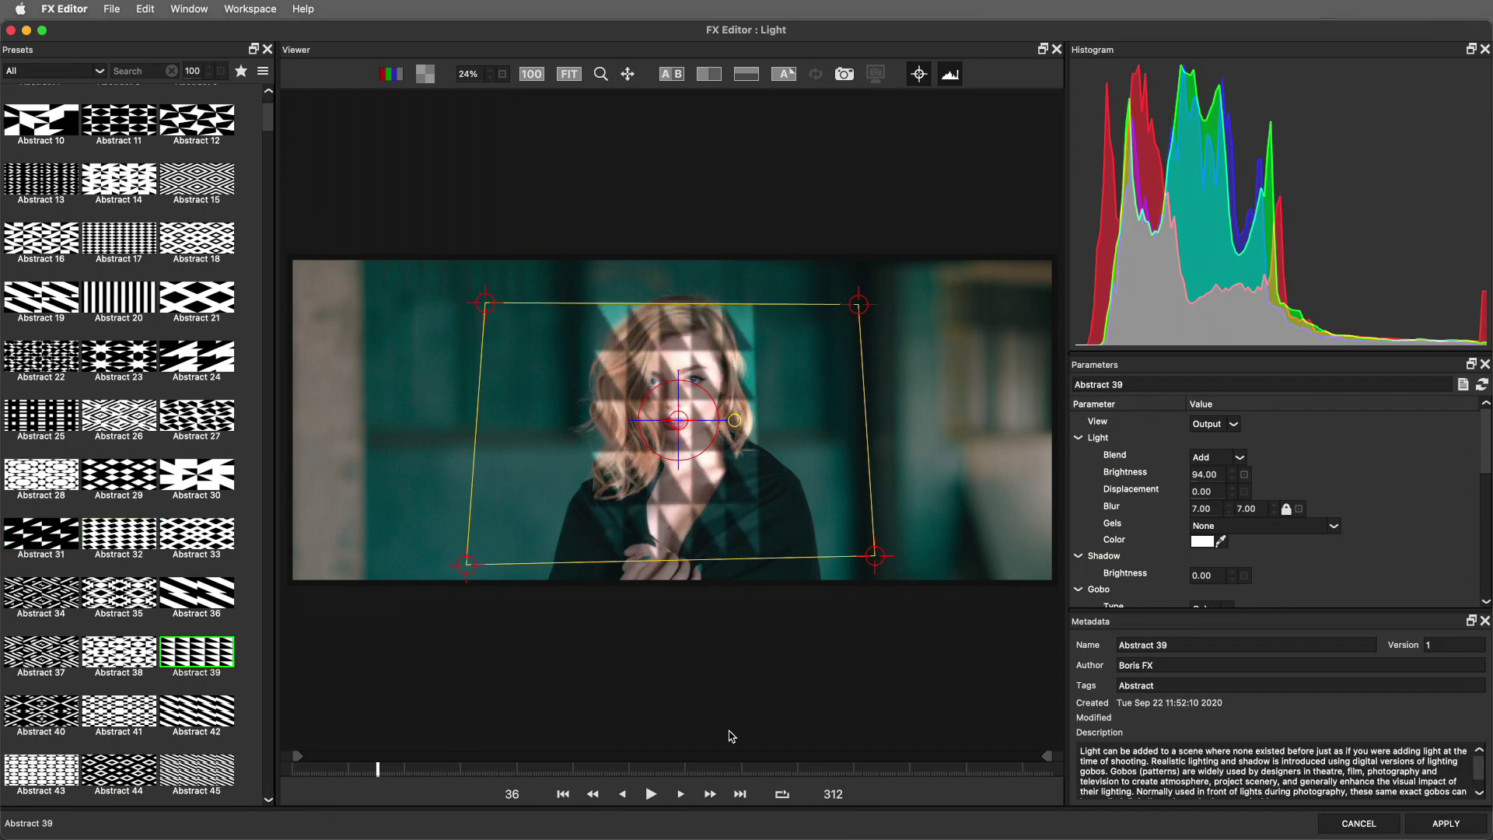
pyautogui.click(1444, 823)
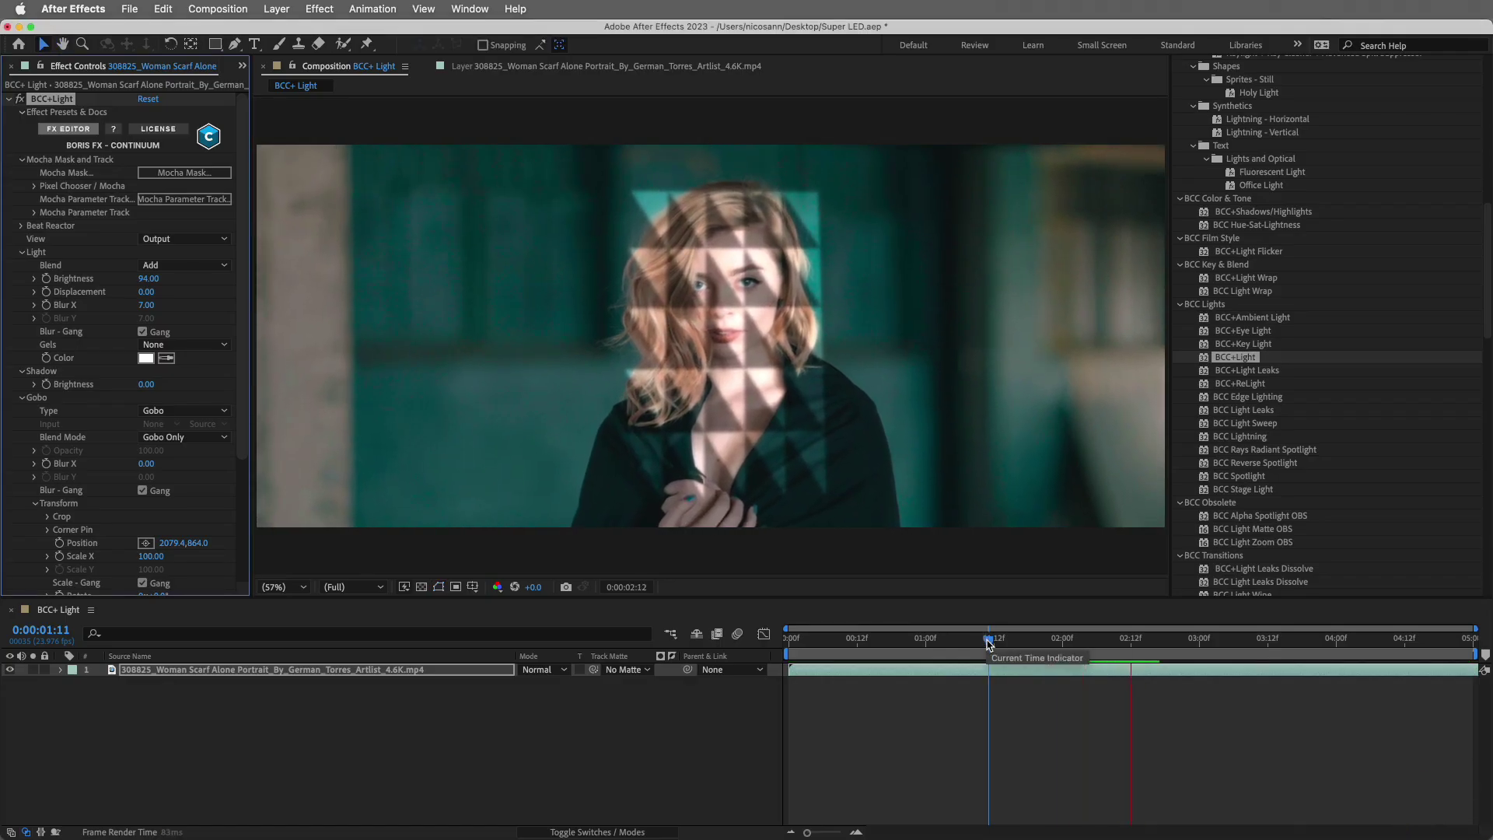